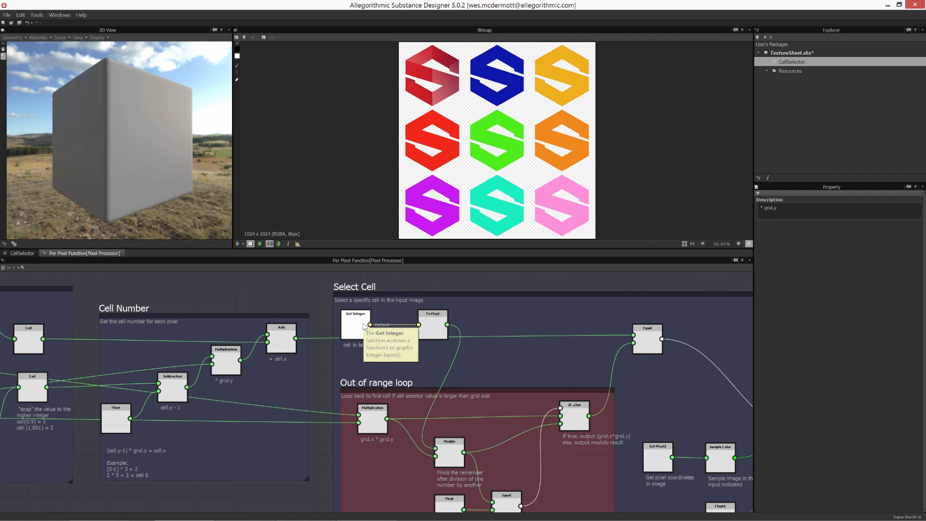
- Inspect the Select Texture input parameter of the CellSelector graph, including its identifier
scroll(364, 326, down, 2)
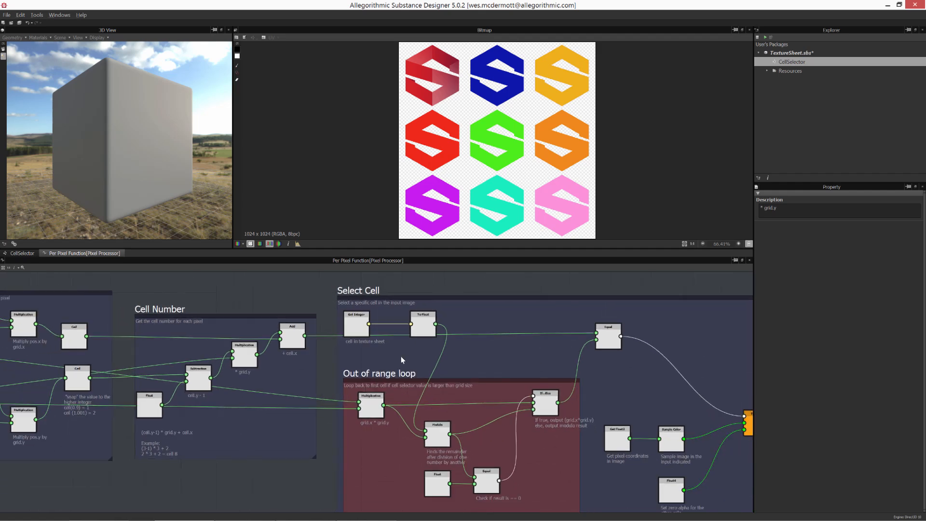
middle_drag(349, 325, 305, 303)
click(21, 254)
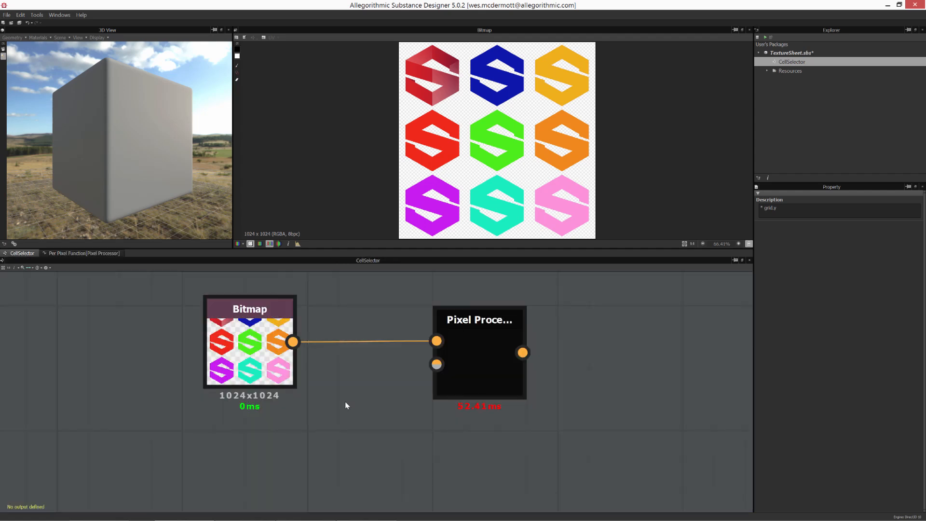
click(386, 409)
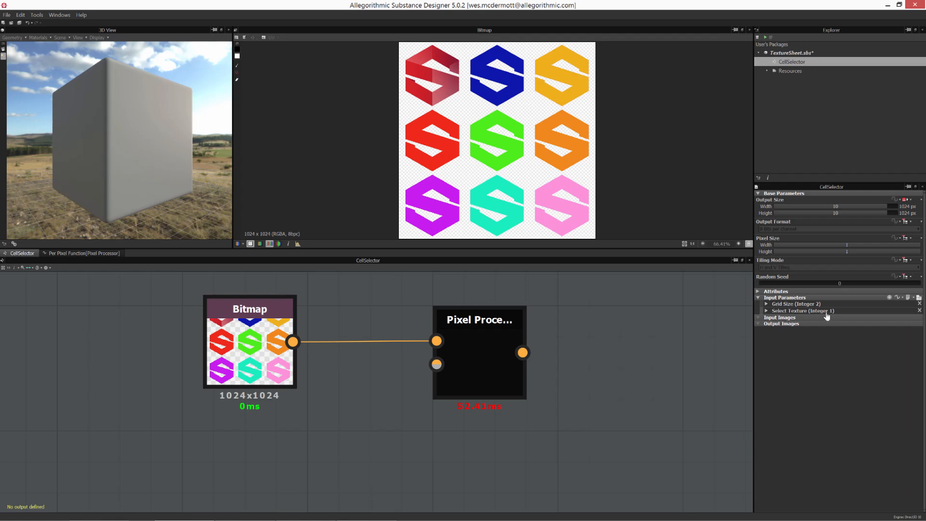
click(768, 311)
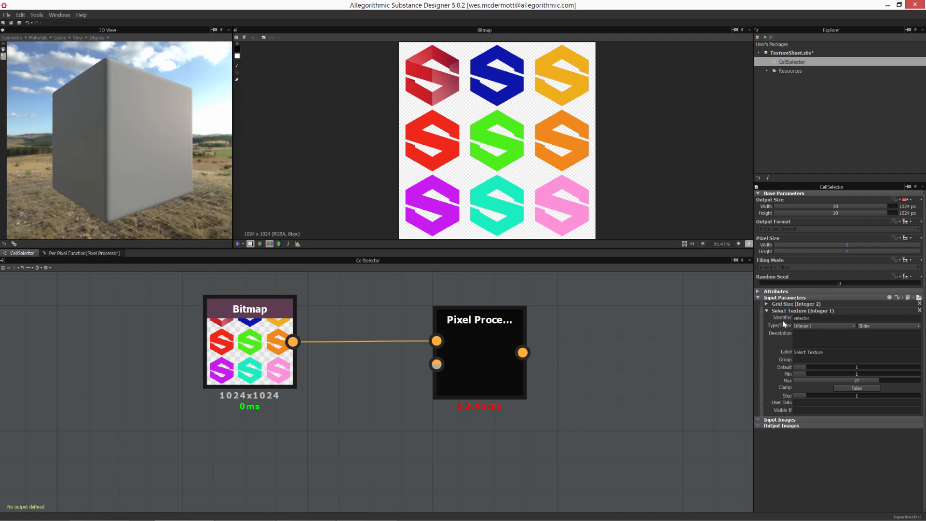
double_click(811, 318)
click(669, 314)
click(95, 253)
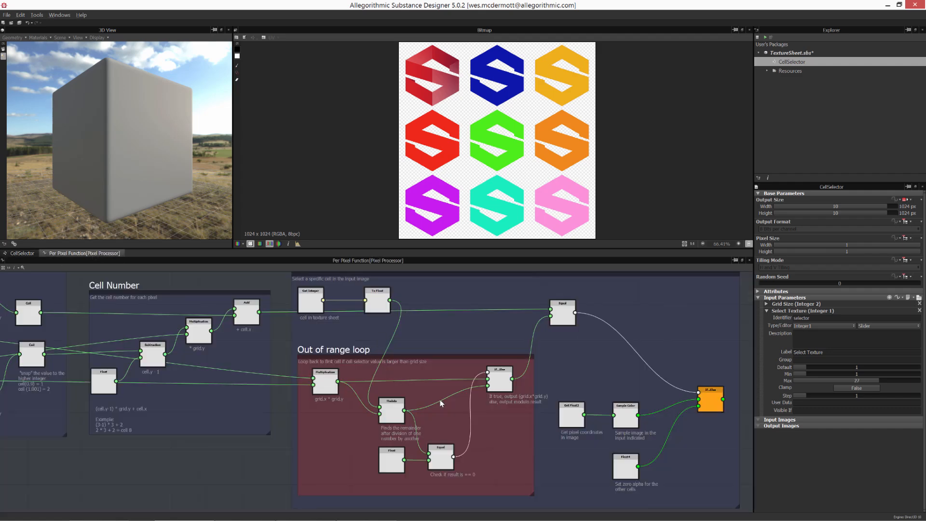
- Add a Get Integer node in empty space of the per-pixel function and set its variable to selector
scroll(441, 401, down, 3)
middle_drag(428, 438, 411, 333)
scroll(441, 401, up, 5)
middle_drag(386, 482, 437, 383)
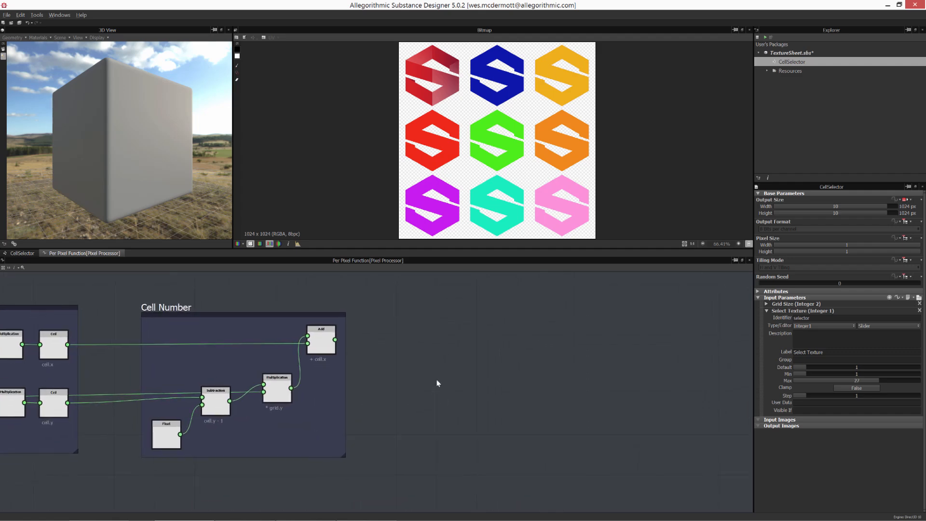
right_click(446, 337)
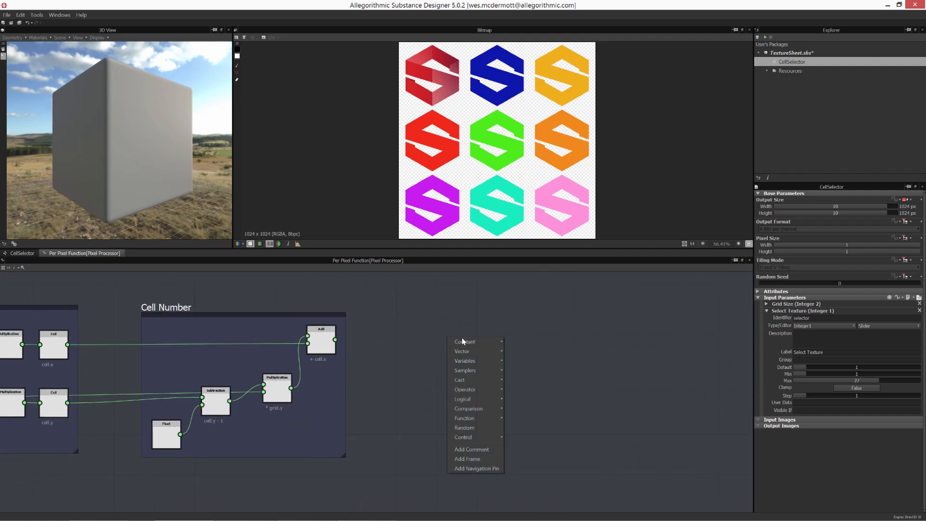
mouse_move(475, 362)
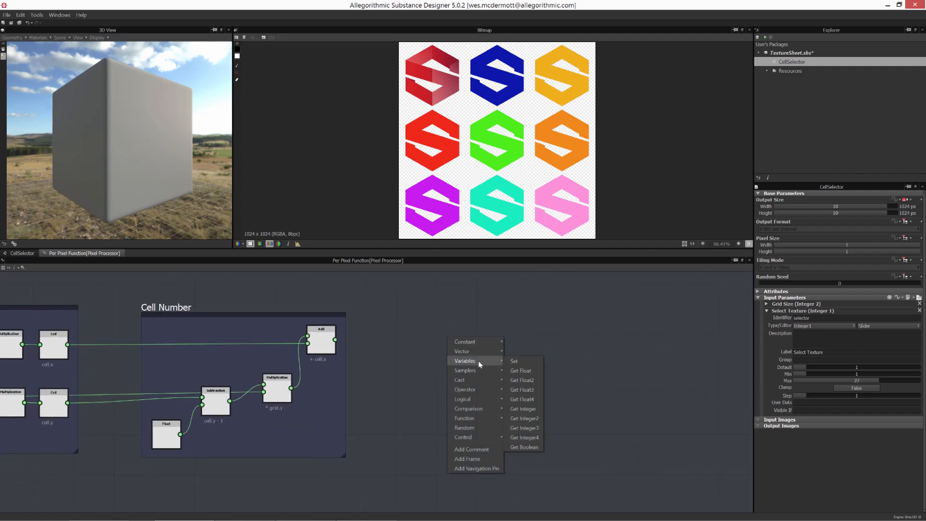
click(530, 409)
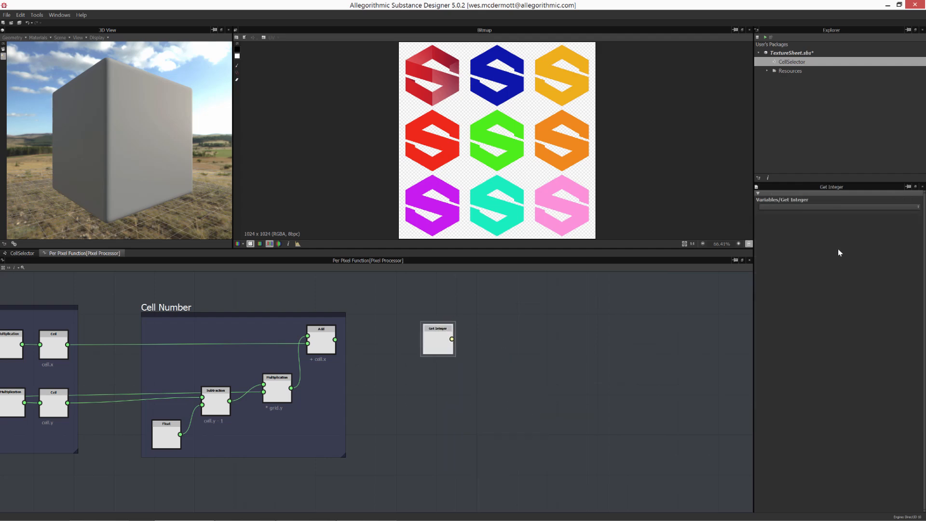
click(917, 207)
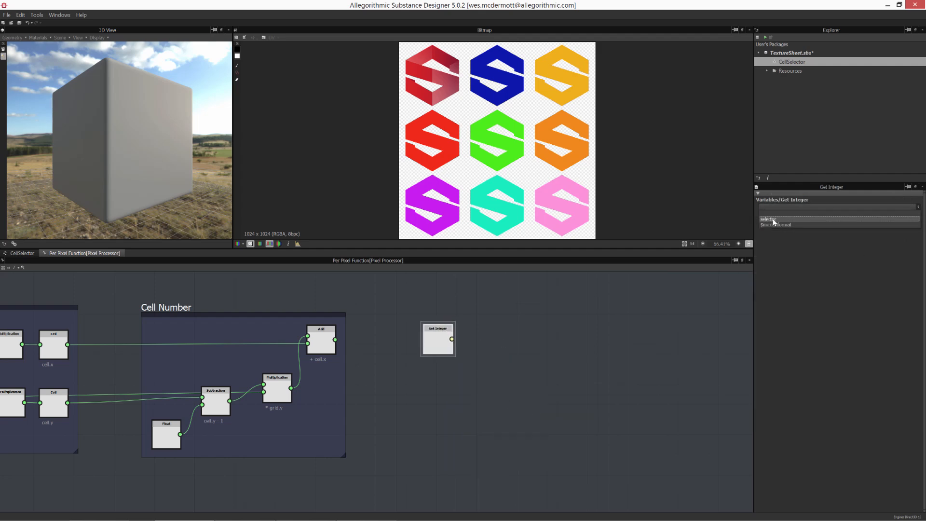
click(774, 220)
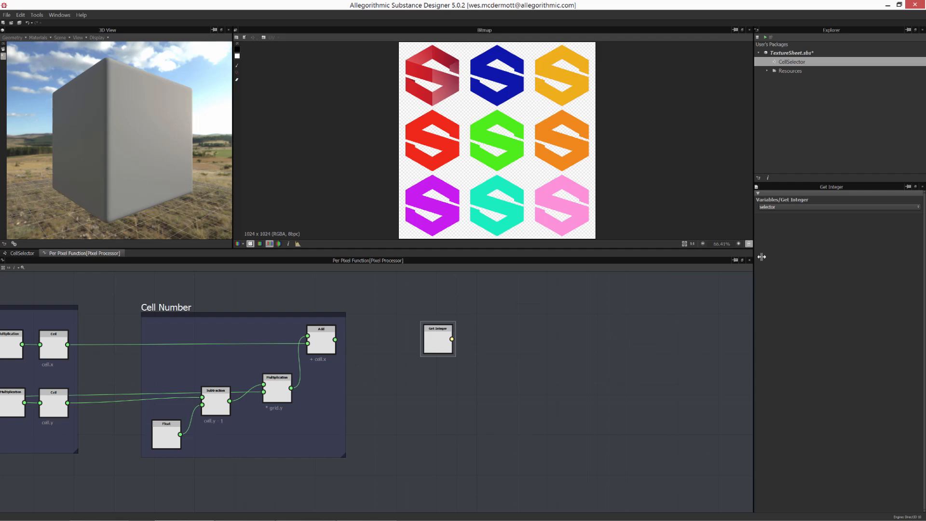
- Add a To Float cast node fed by the Get Integer node
drag(429, 342, 411, 343)
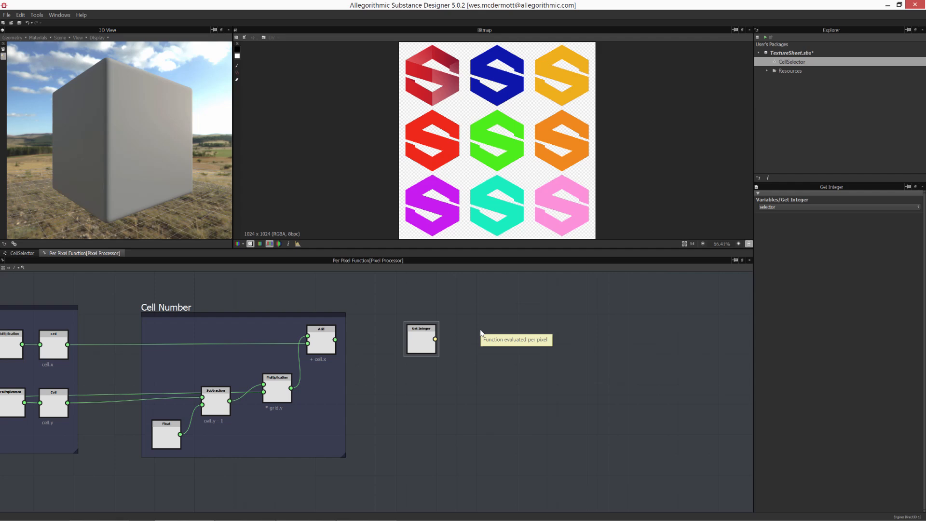
right_click(431, 333)
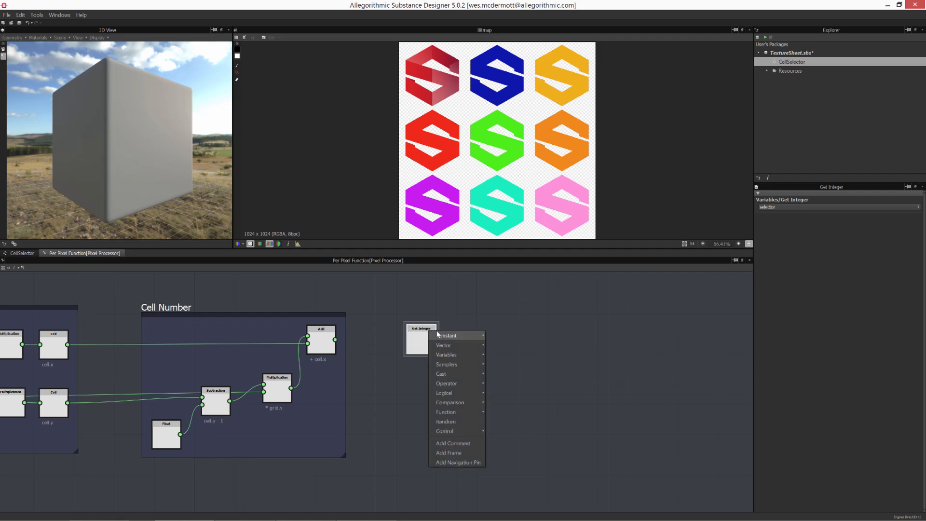
mouse_move(455, 376)
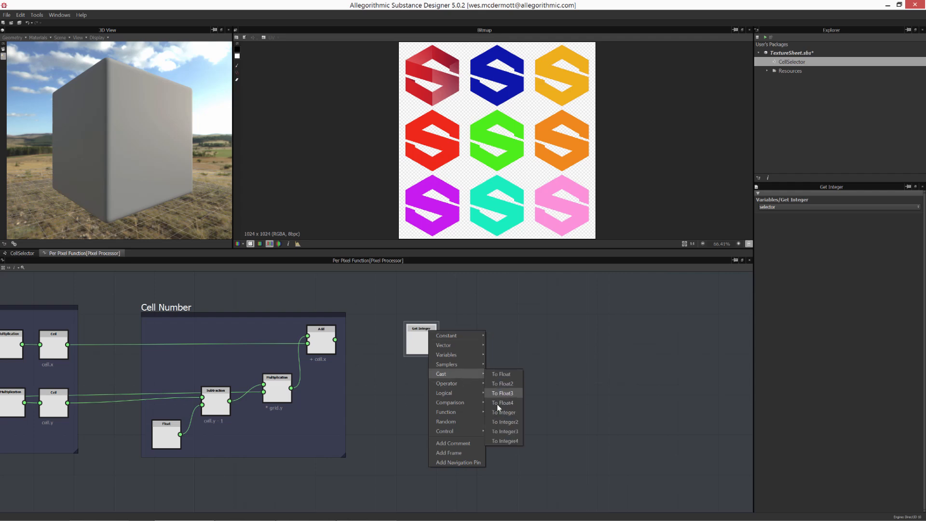
click(501, 374)
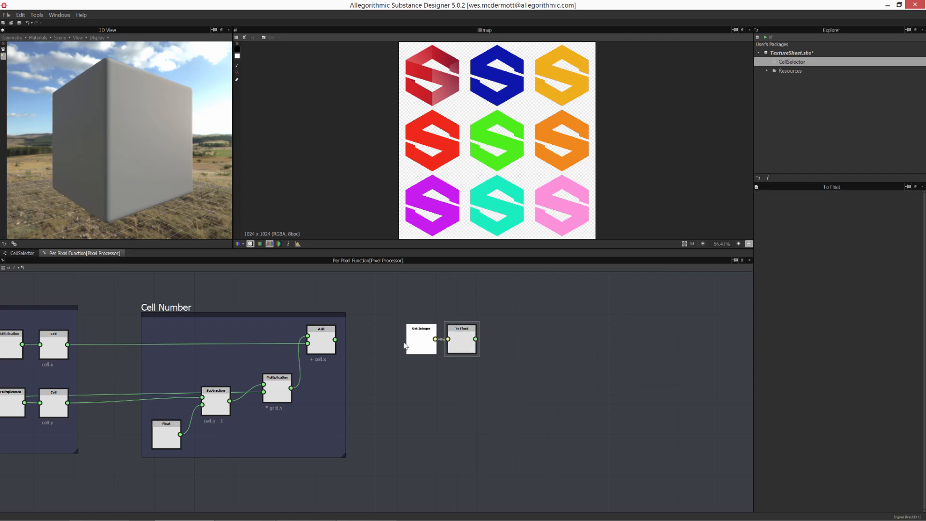
- Reposition the Get Integer and To Float nodes side by side
drag(421, 342, 397, 342)
drag(469, 339, 455, 347)
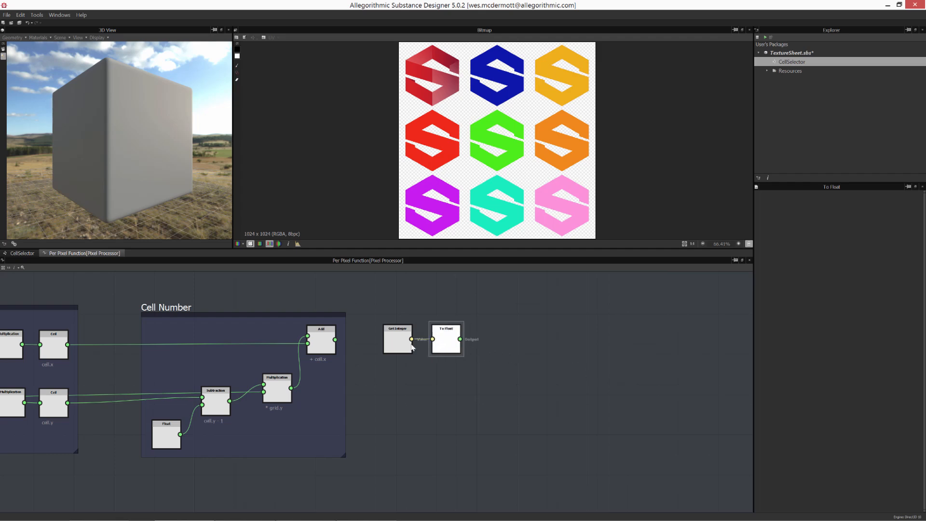
drag(384, 313, 461, 355)
mouse_move(440, 346)
mouse_down()
mouse_move(465, 352)
mouse_move(456, 346)
mouse_up()
click(531, 371)
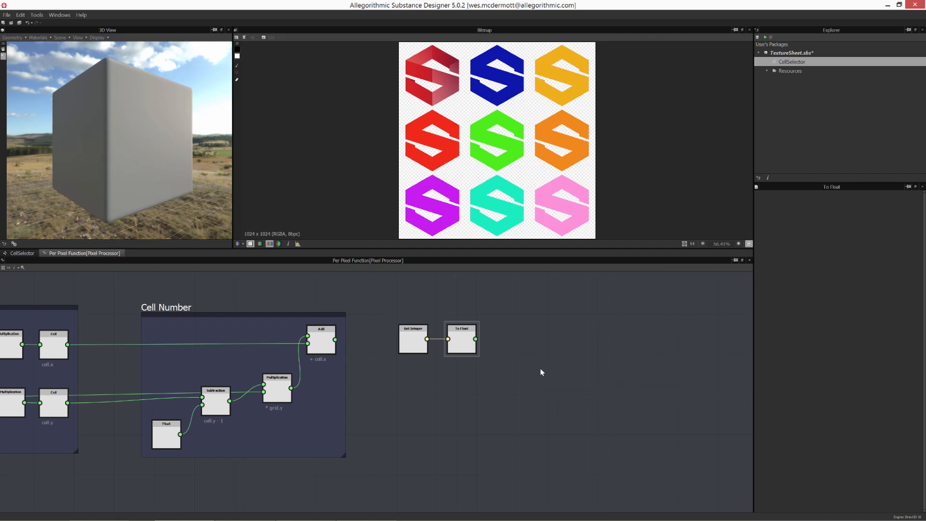
drag(399, 305, 487, 358)
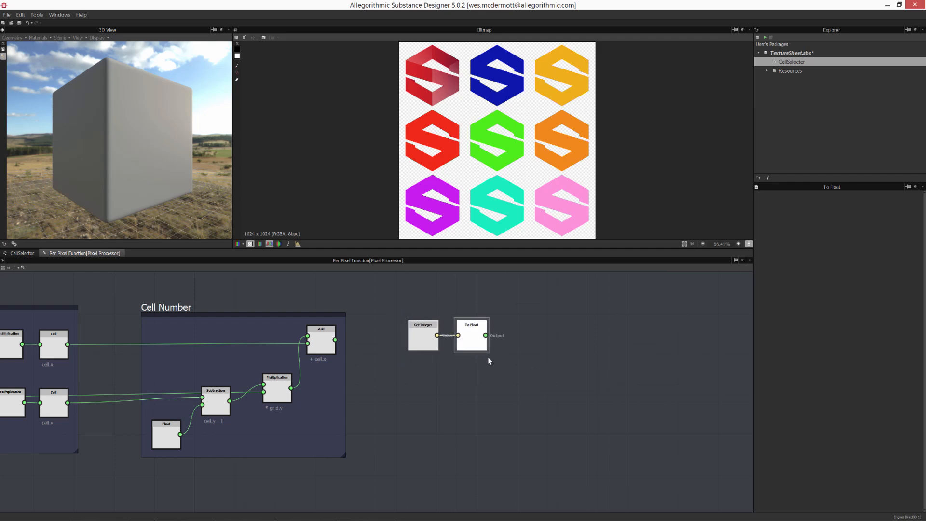
click(429, 345)
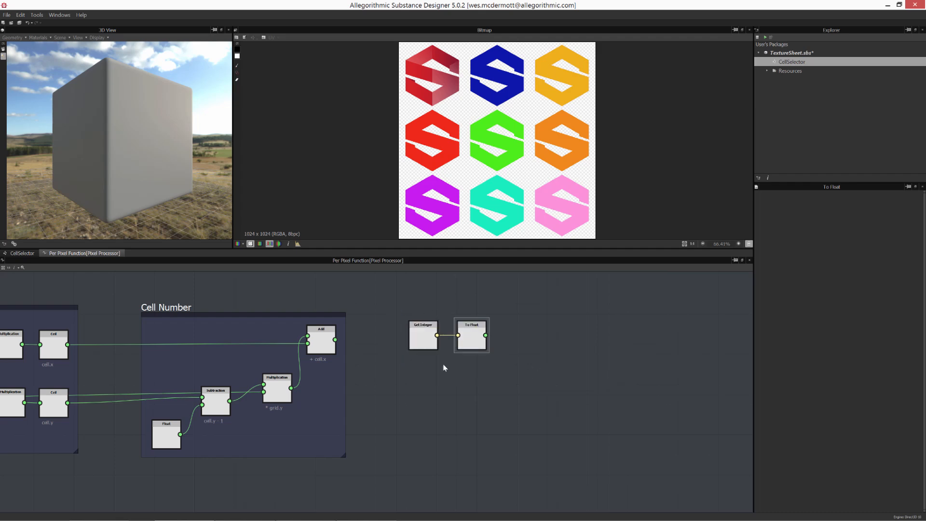
- Examine the Grid Size, Cell Coordinate and Cell Number frames of the function graph
scroll(346, 366, down, 2)
middle_drag(257, 396, 535, 390)
scroll(441, 391, up, 1)
key(f)
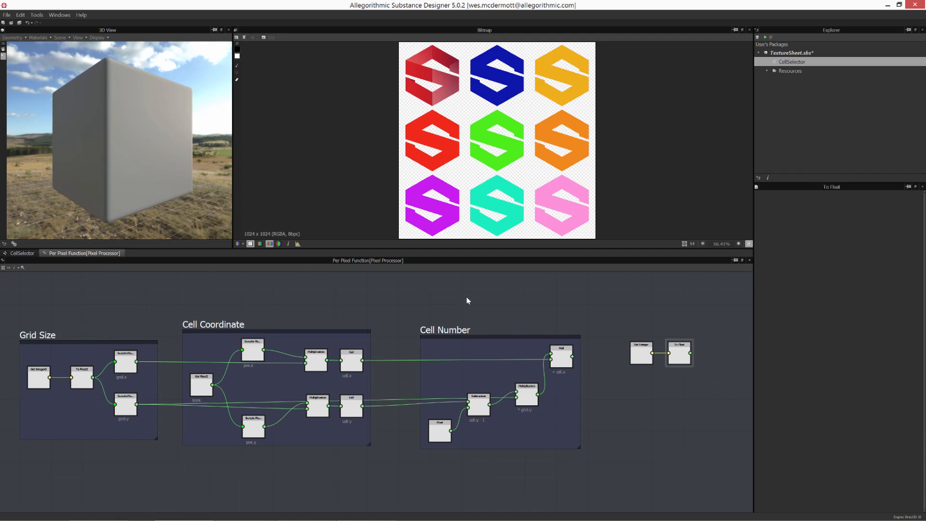
drag(32, 298, 159, 466)
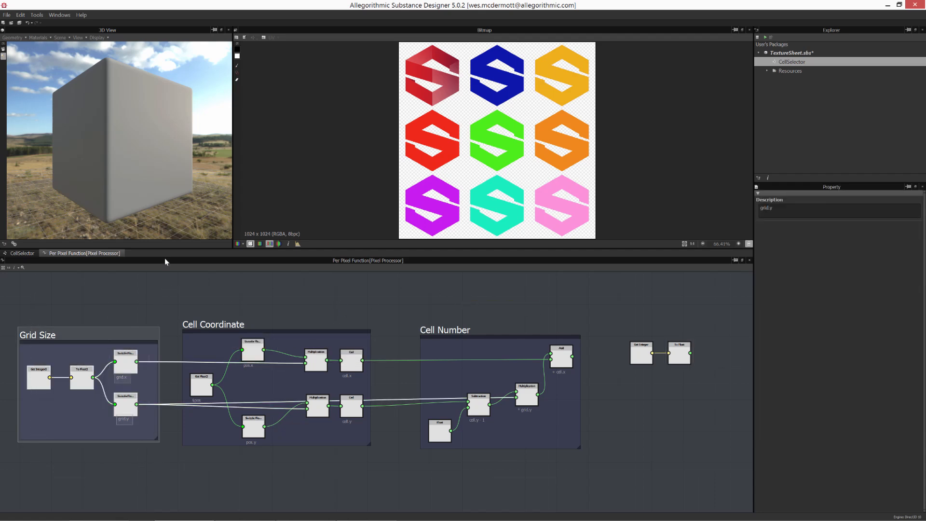
click(181, 284)
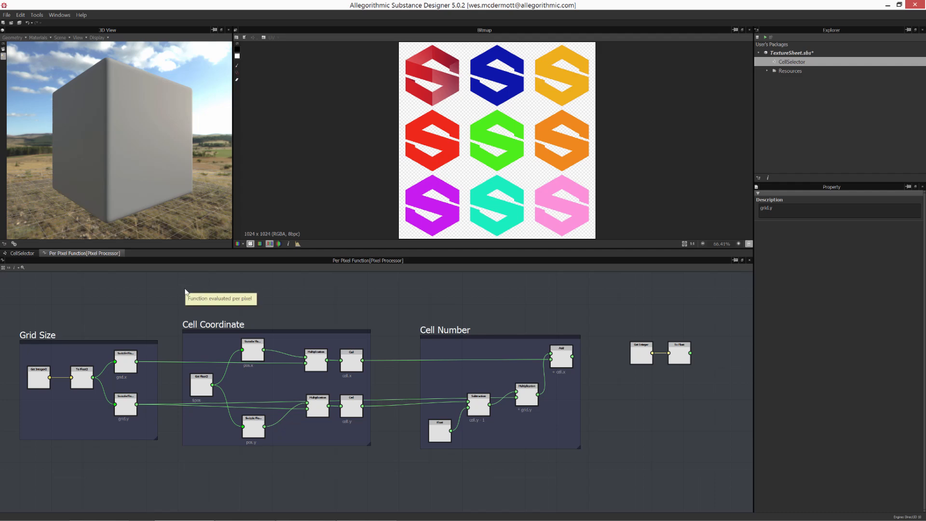
drag(185, 290, 357, 472)
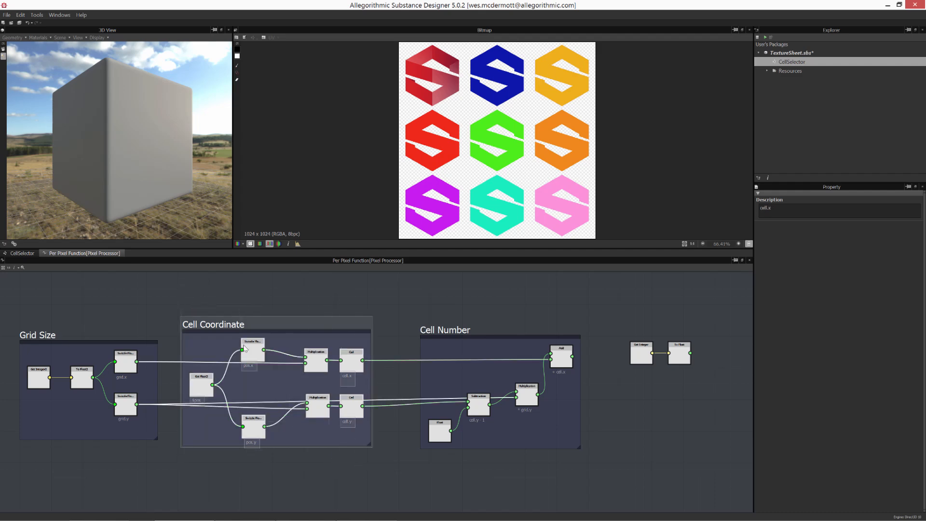
middle_drag(432, 381, 364, 383)
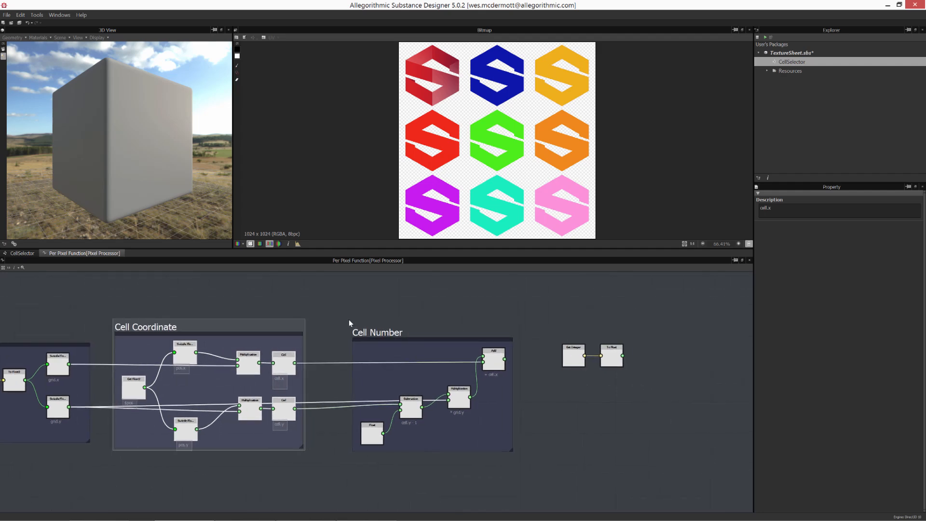
drag(349, 319, 515, 469)
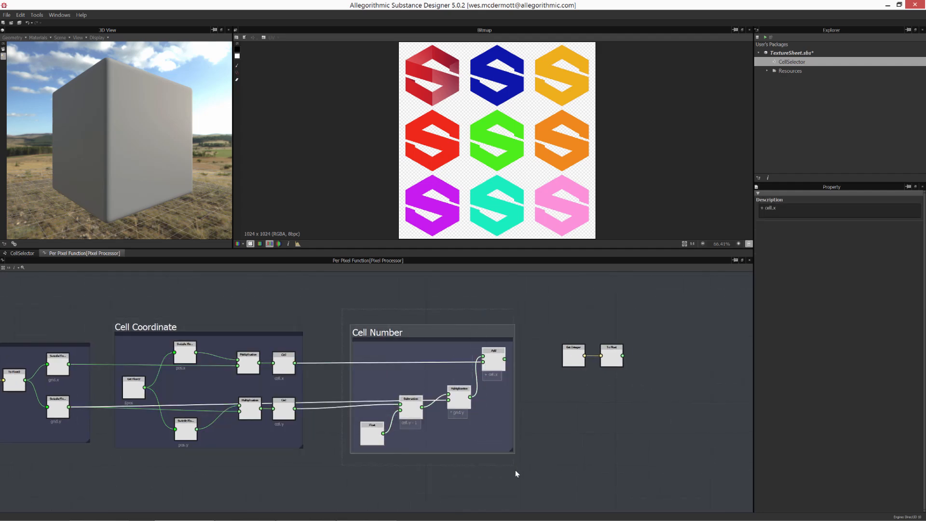
click(481, 468)
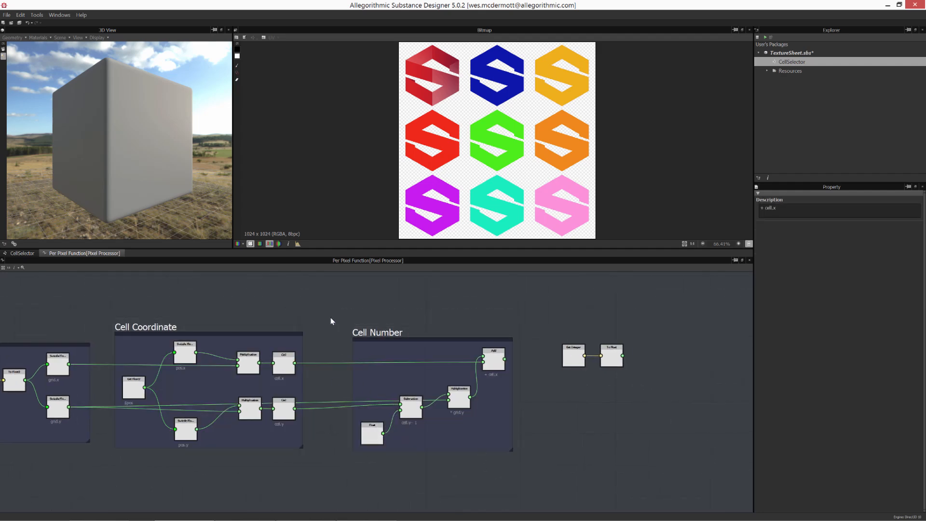
- Inspect the $pos Get Float2 node and the cell number calculation nodes across the graph
scroll(228, 390, up, 5)
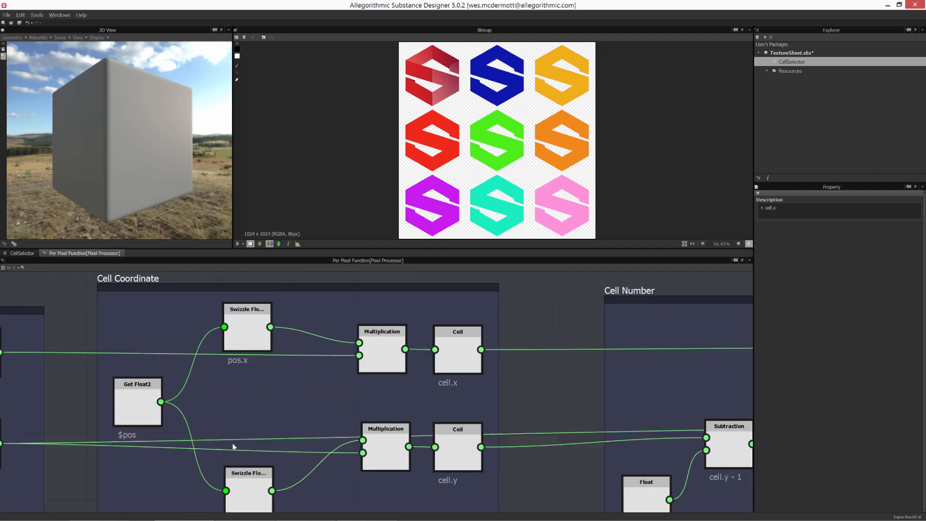
click(273, 362)
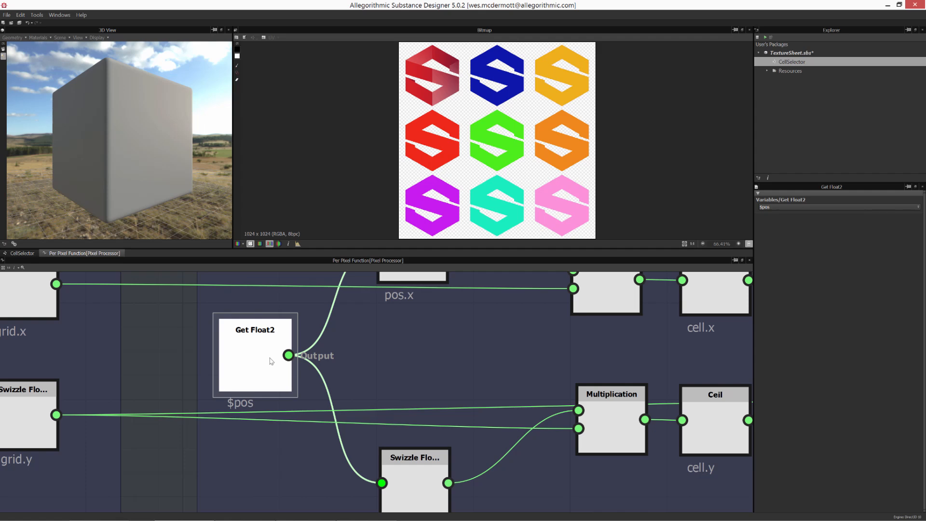
scroll(349, 366, down, 5)
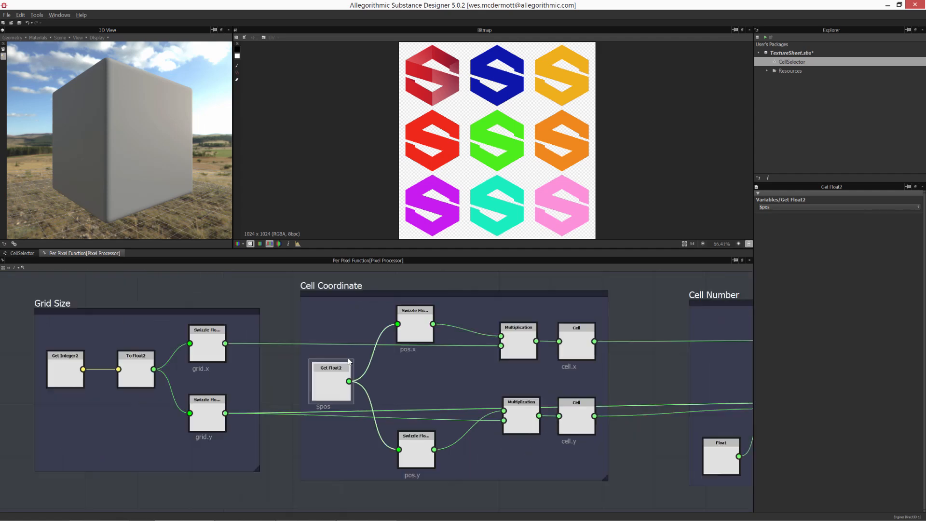
middle_drag(396, 372, 262, 362)
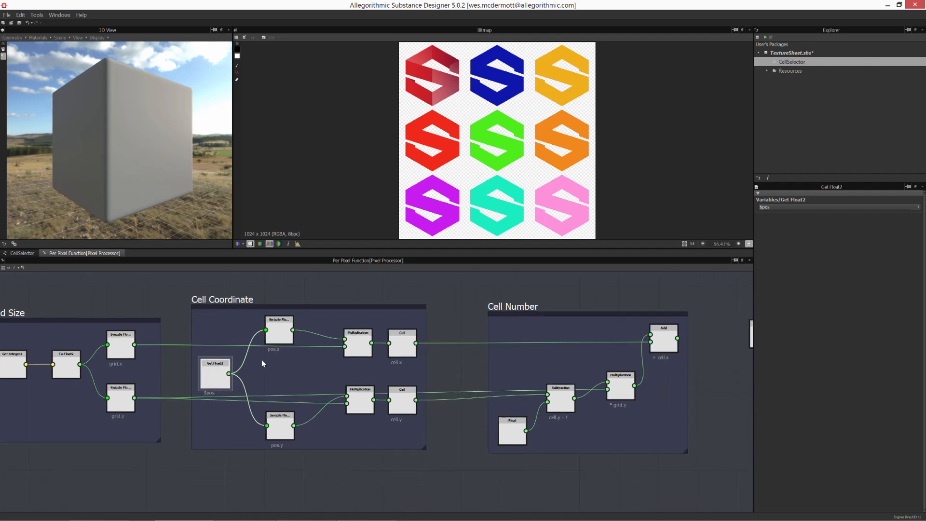
scroll(380, 432, down, 2)
middle_drag(435, 380, 373, 399)
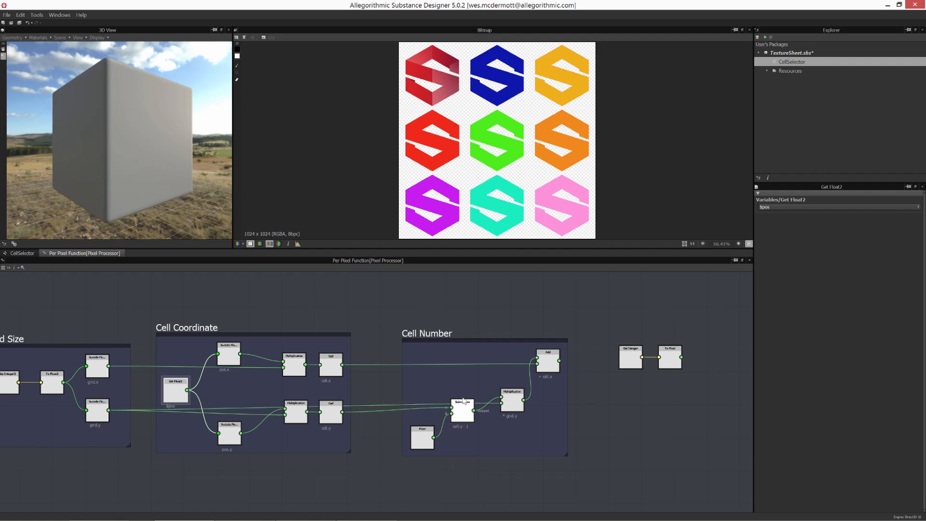
scroll(415, 416, up, 3)
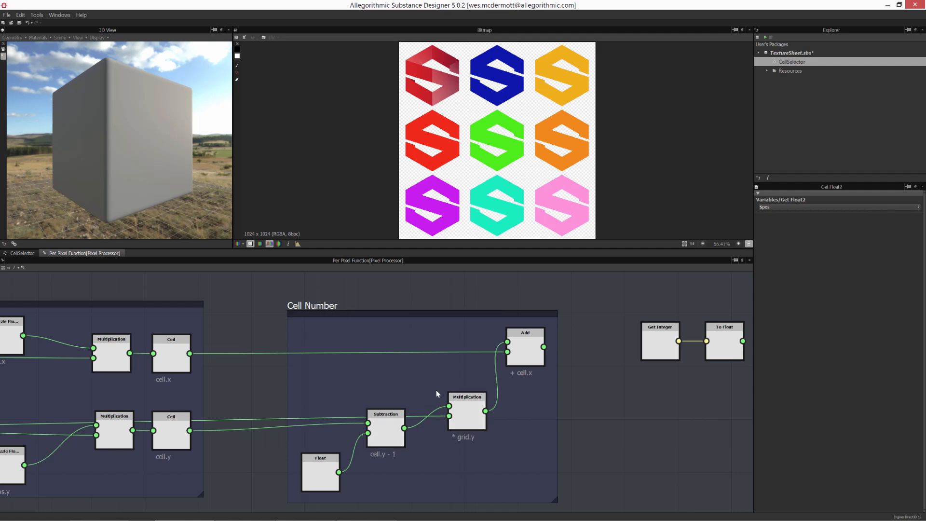
scroll(436, 393, down, 3)
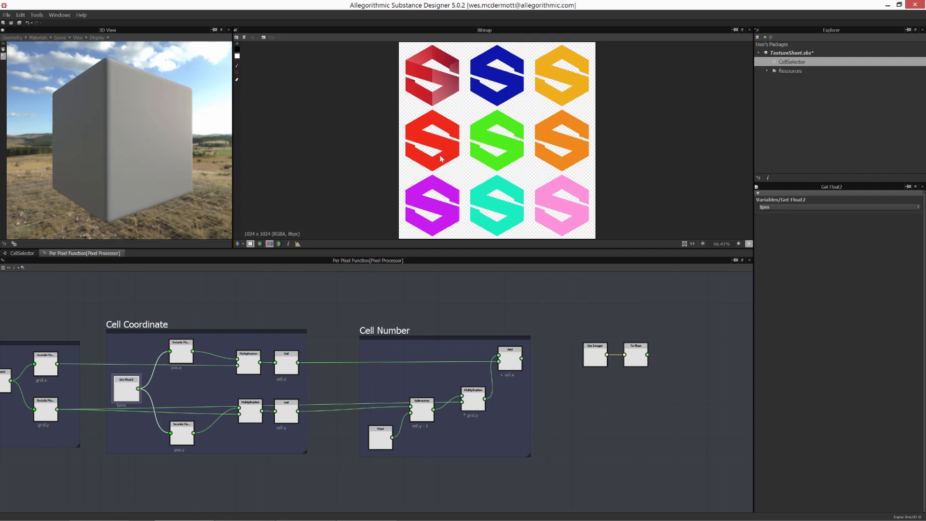
middle_drag(208, 343, 338, 350)
drag(131, 305, 631, 483)
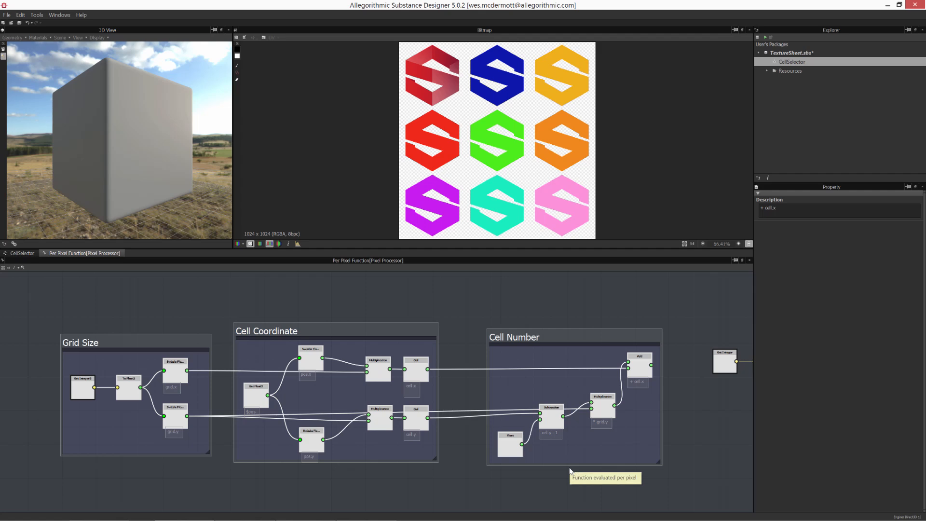
middle_drag(574, 310, 437, 309)
click(438, 309)
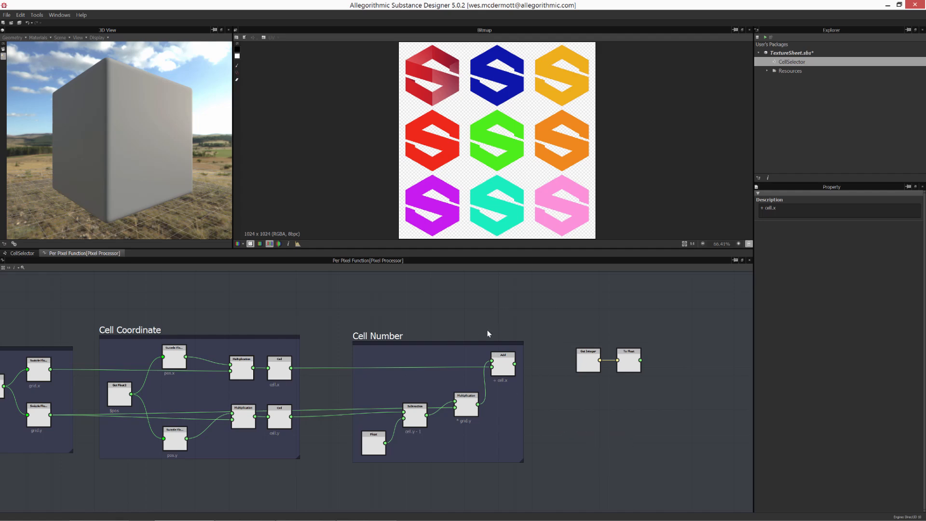
- Review the Bitmap node in the CellSelector graph and the $pos node in the pixel processor function graph
middle_drag(413, 332, 445, 316)
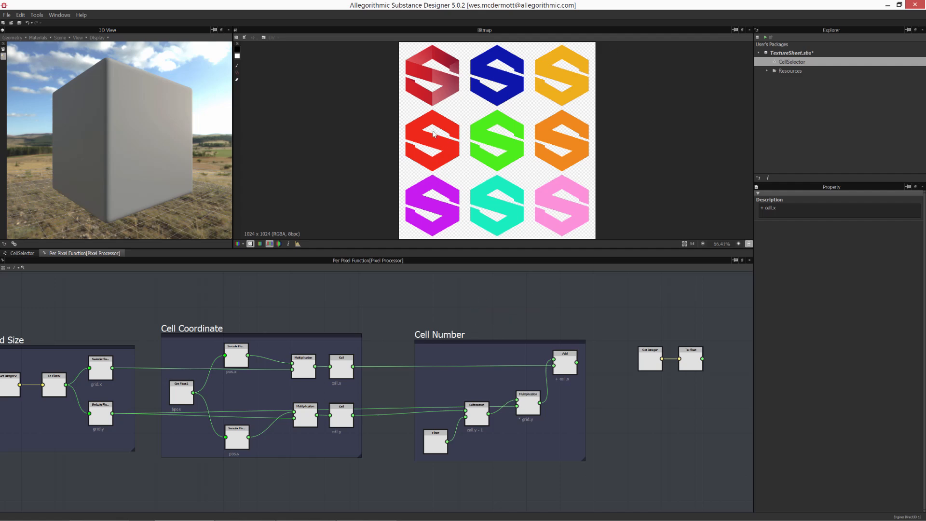
click(22, 254)
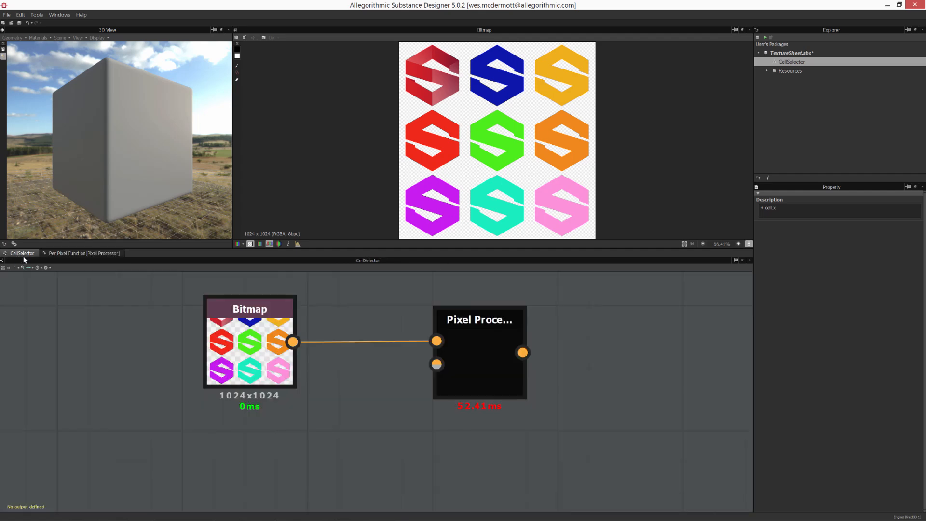
click(233, 358)
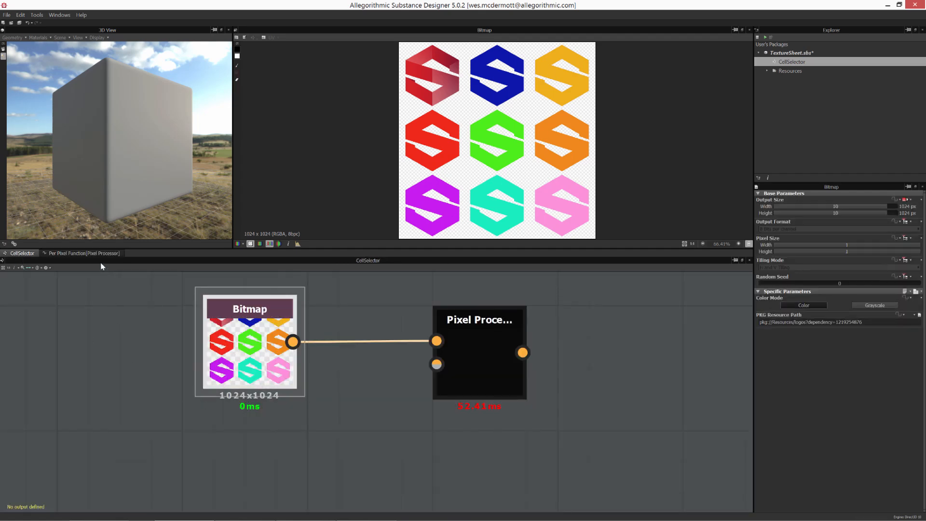
click(98, 255)
middle_drag(181, 392, 253, 378)
click(253, 379)
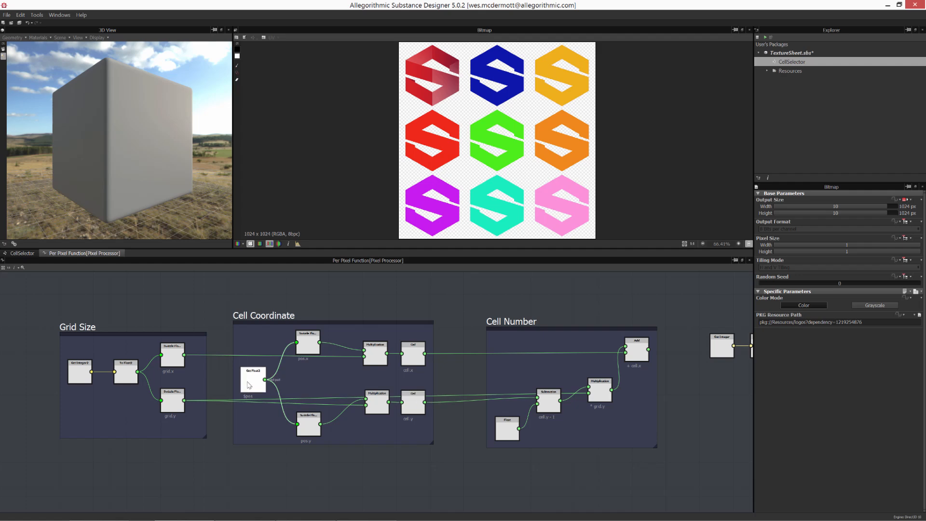
middle_drag(527, 463, 415, 465)
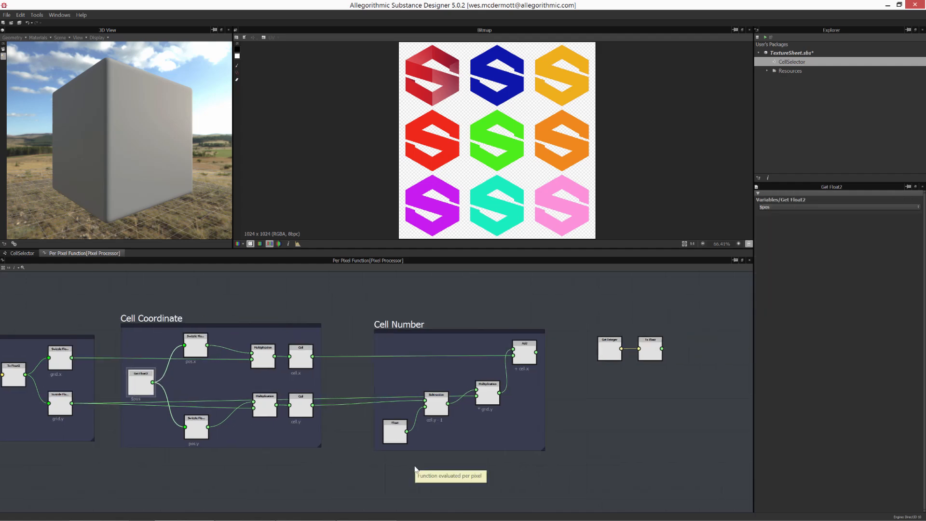
- Disconnect the Bitmap output from the Pixel Processor's input
click(21, 253)
drag(487, 357, 499, 357)
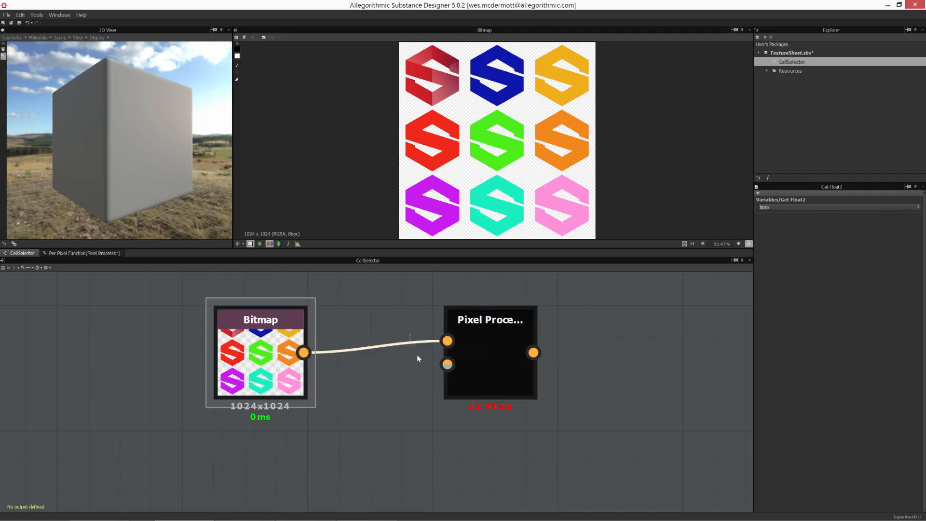
key(Delete)
- Show the Pixel Processor output in the 2D view and nudge the Pixel Processor and Bitmap nodes
double_click(511, 368)
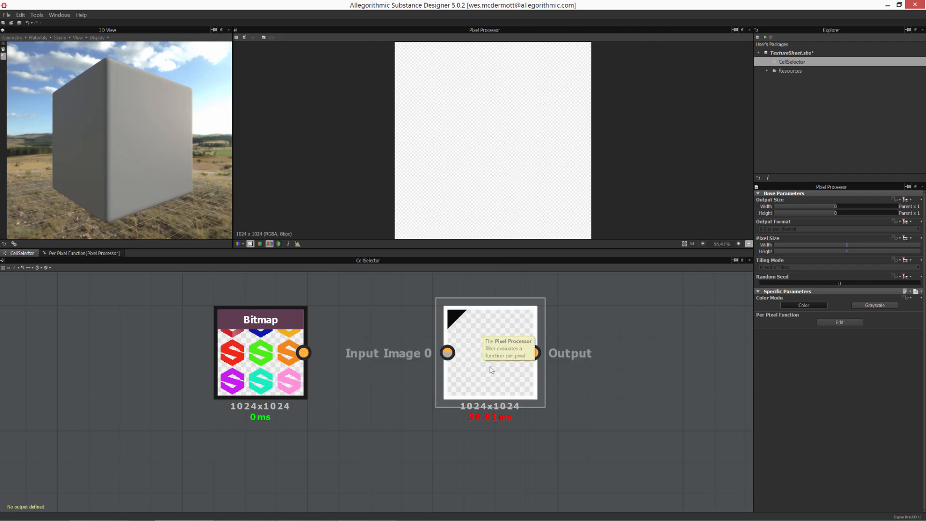
drag(480, 354, 470, 354)
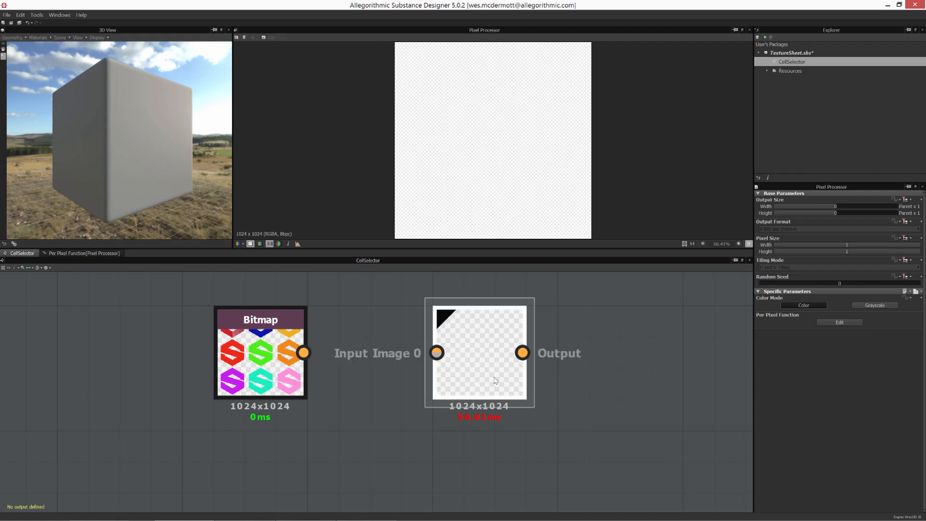
drag(251, 350, 232, 351)
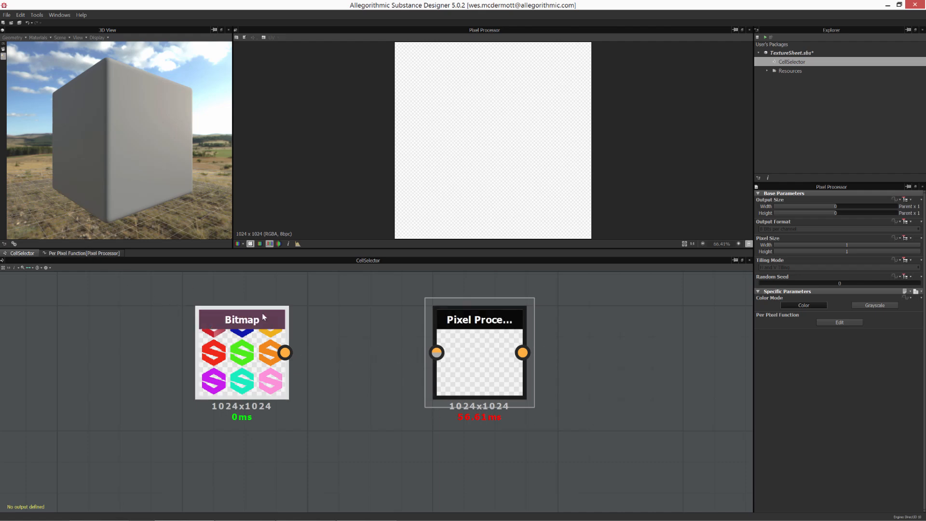
- Select and inspect the nodes inside the Grid Size, Cell Coordinate and Cell Number frames of the function graph
click(85, 254)
click(208, 381)
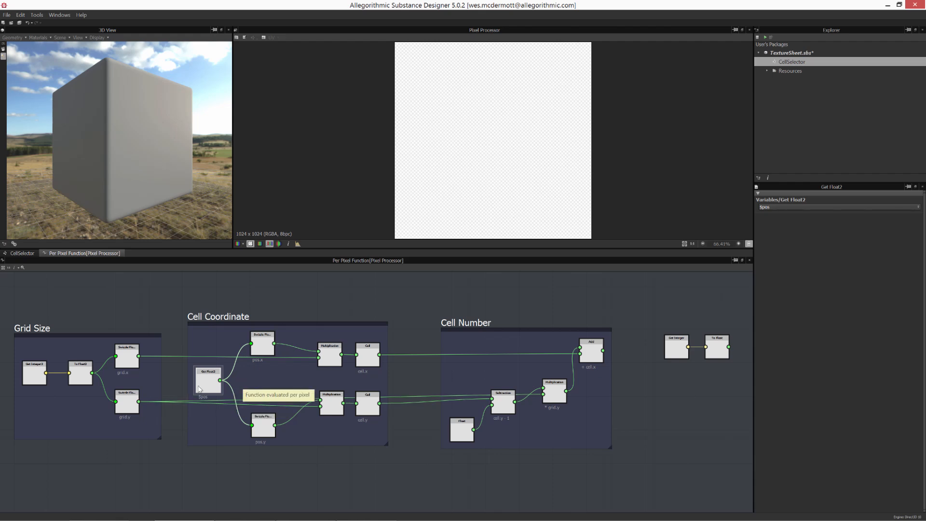
drag(209, 384, 209, 383)
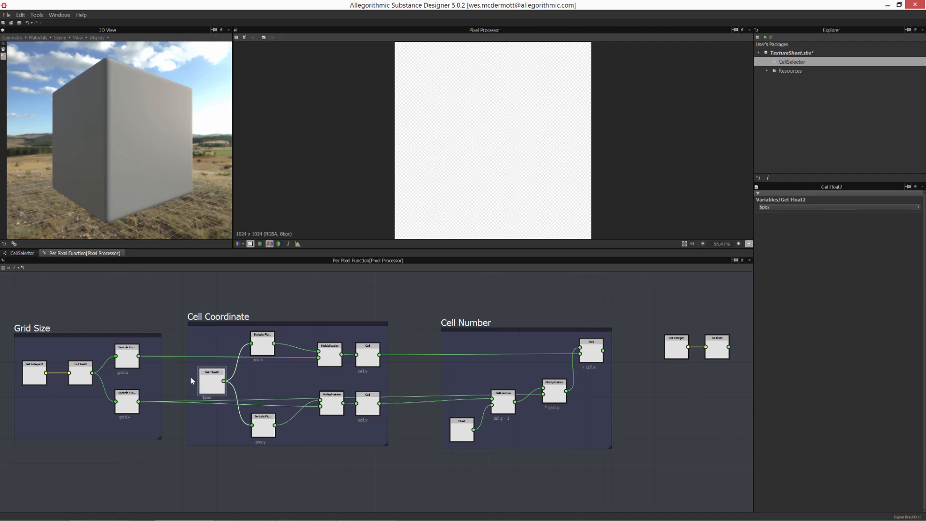
drag(210, 378, 208, 379)
drag(116, 295, 513, 444)
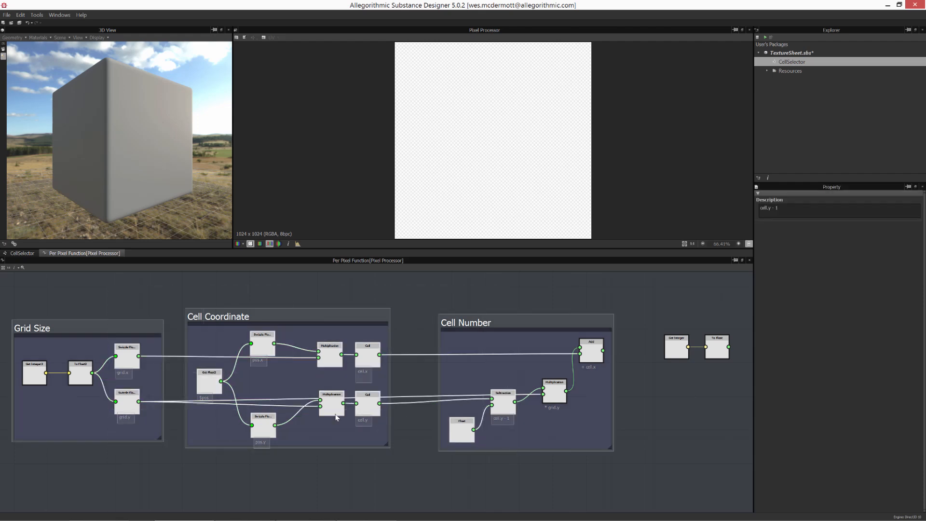
drag(124, 290, 568, 495)
drag(98, 284, 512, 506)
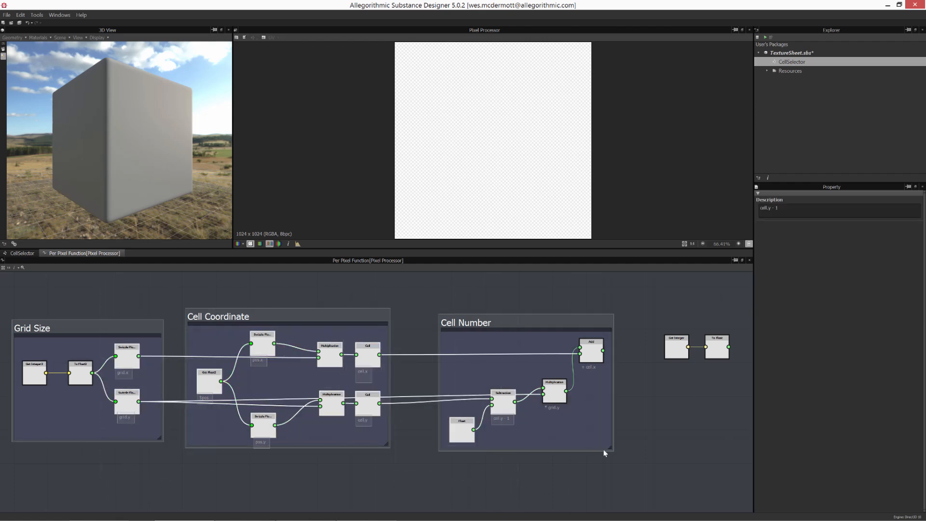
- Reconnect the Bitmap output to the Pixel Processor's first input
click(21, 253)
drag(285, 353, 438, 365)
click(242, 352)
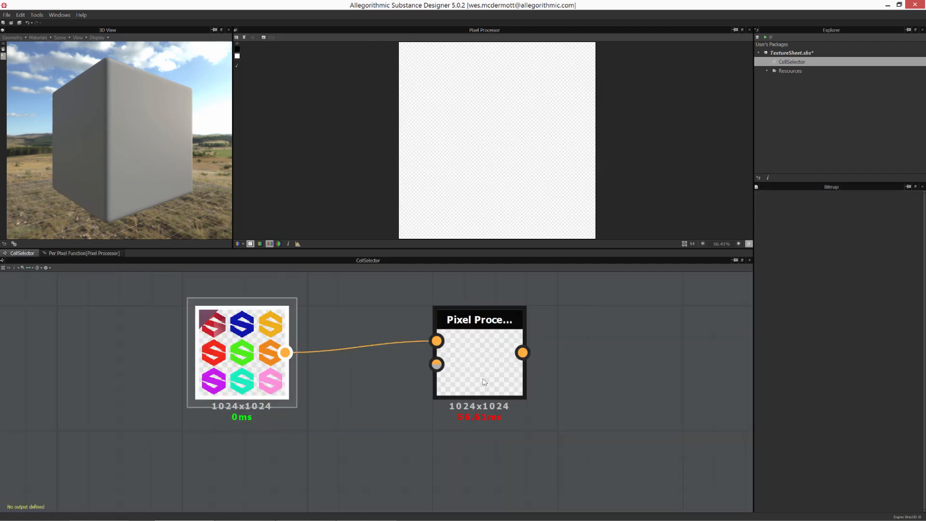
- Examine the Add node of the Cell Number frame and the selector Get Integer node
click(105, 255)
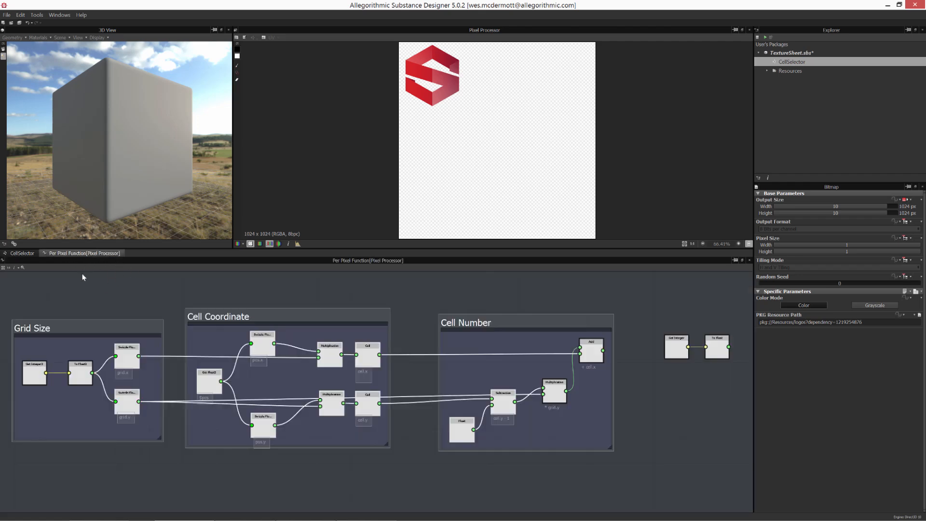
middle_drag(555, 394, 477, 387)
click(510, 385)
scroll(440, 357, up, 3)
click(433, 372)
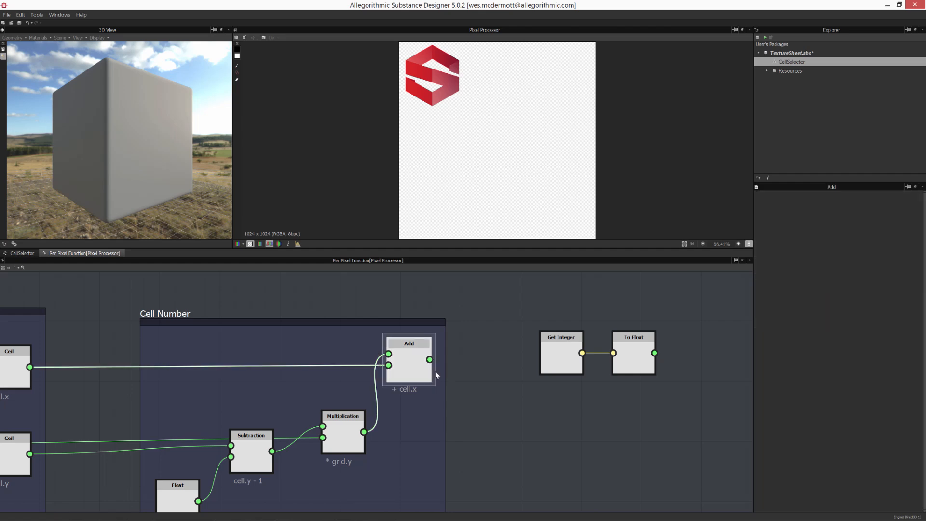
middle_drag(522, 369, 395, 368)
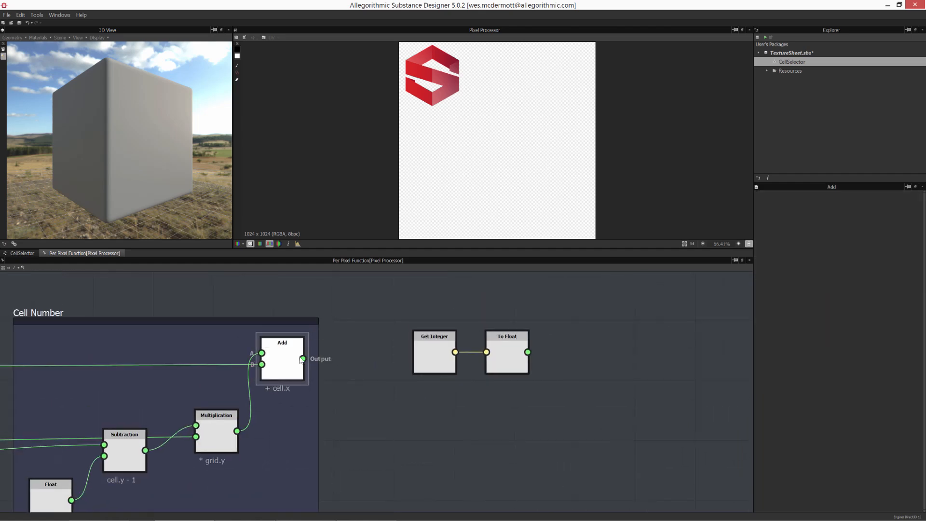
click(422, 363)
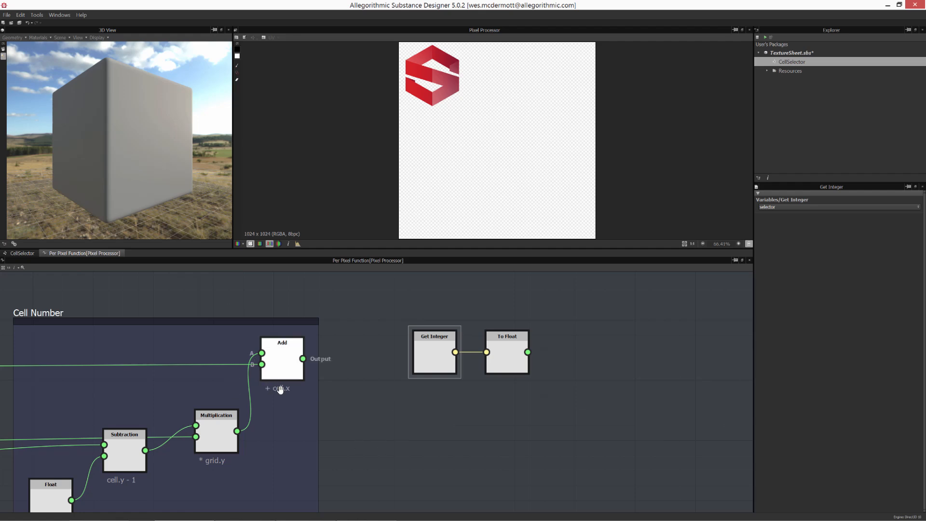
- Extend the Add node's comment to read "+ cell.x = cell number"
scroll(364, 413, down, 1)
middle_drag(375, 364, 411, 282)
drag(358, 434, 406, 439)
middle_drag(379, 376, 390, 439)
click(345, 380)
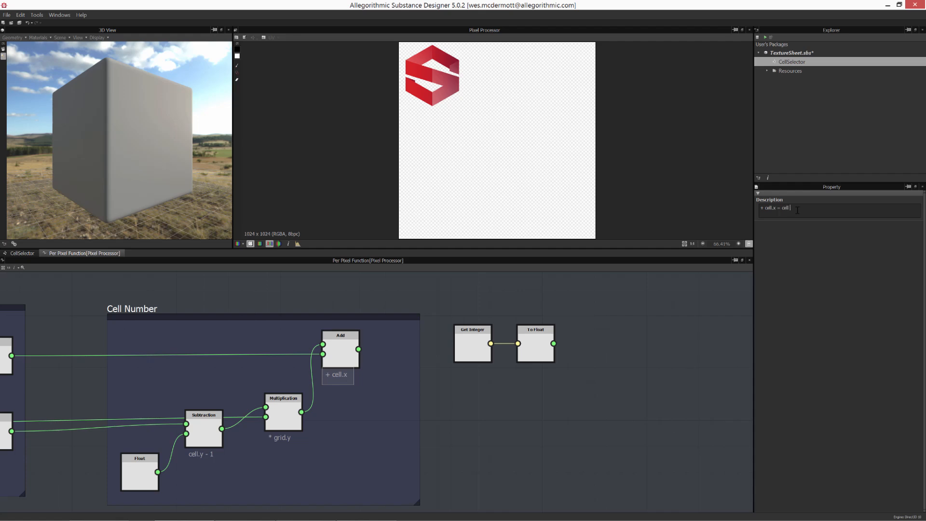
click(617, 289)
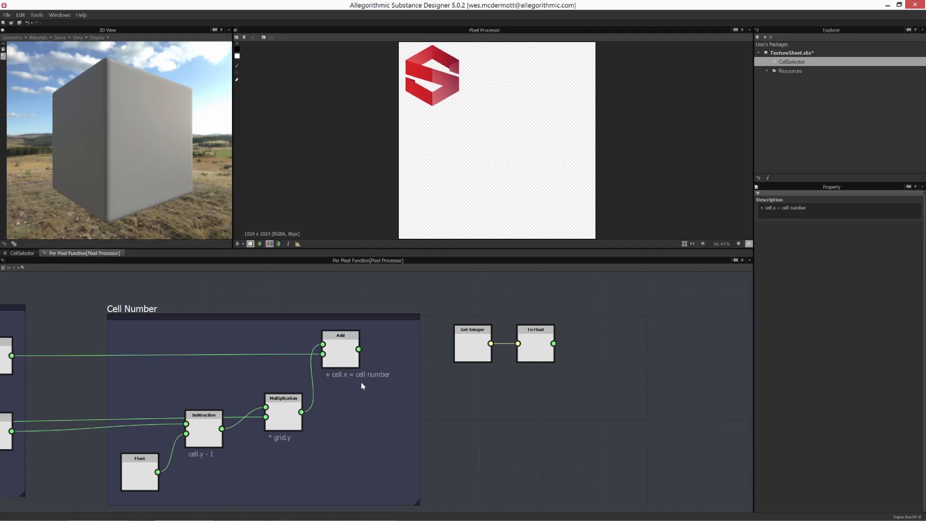
middle_drag(364, 475, 433, 447)
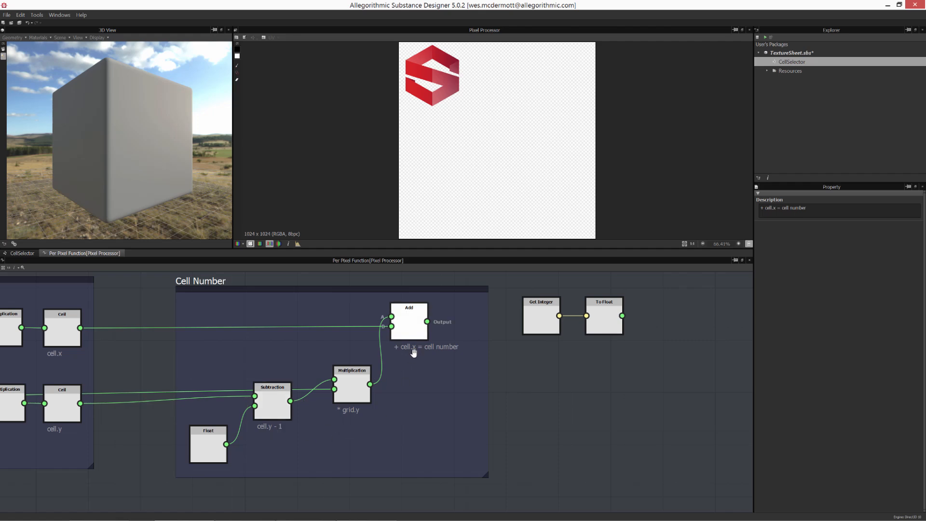
- Add an Equal comparison node below the To Float node
drag(410, 321, 417, 321)
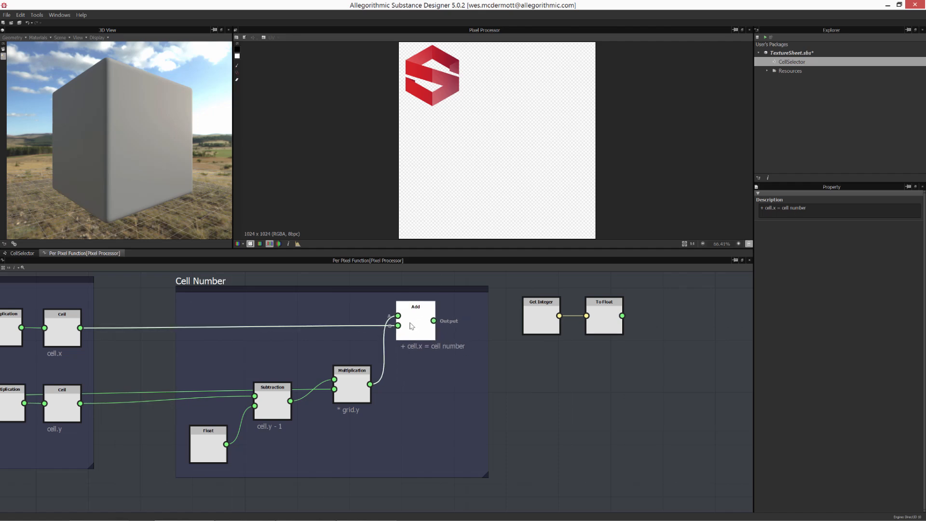
middle_drag(523, 385, 436, 387)
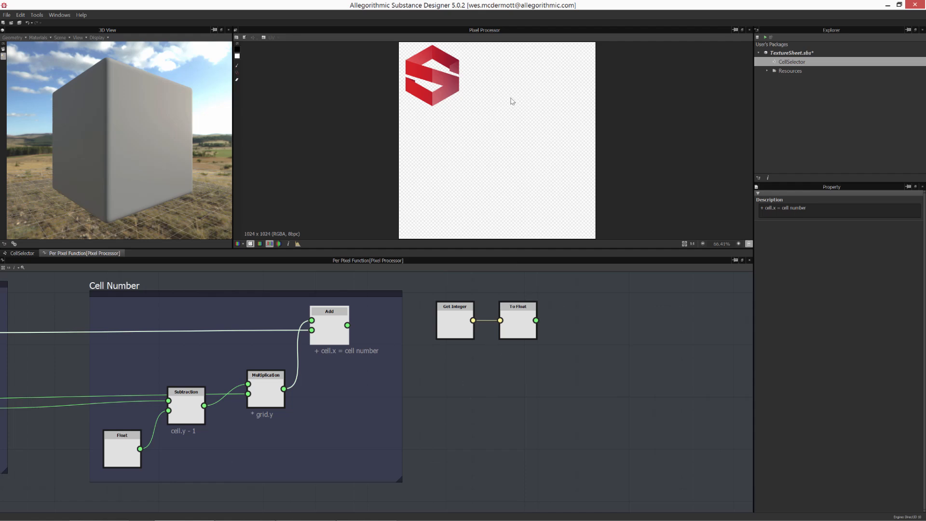
click(25, 254)
click(487, 374)
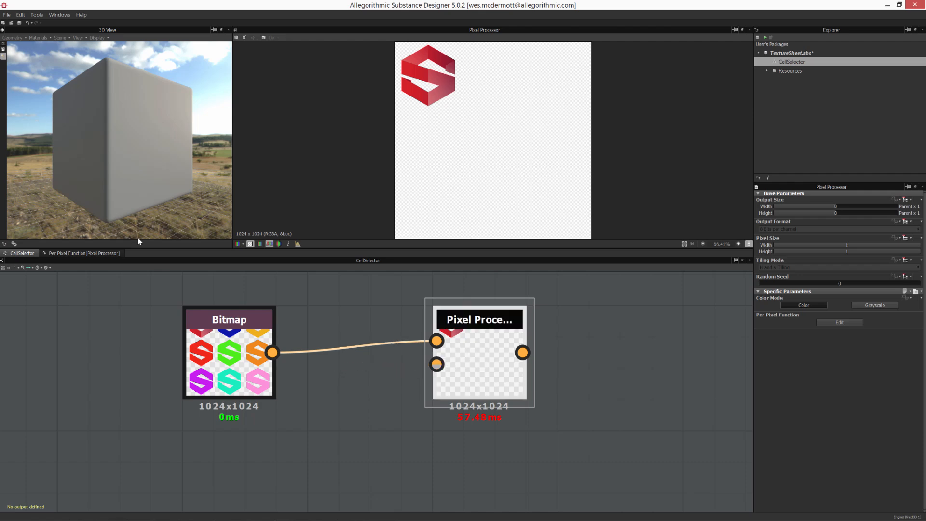
click(77, 253)
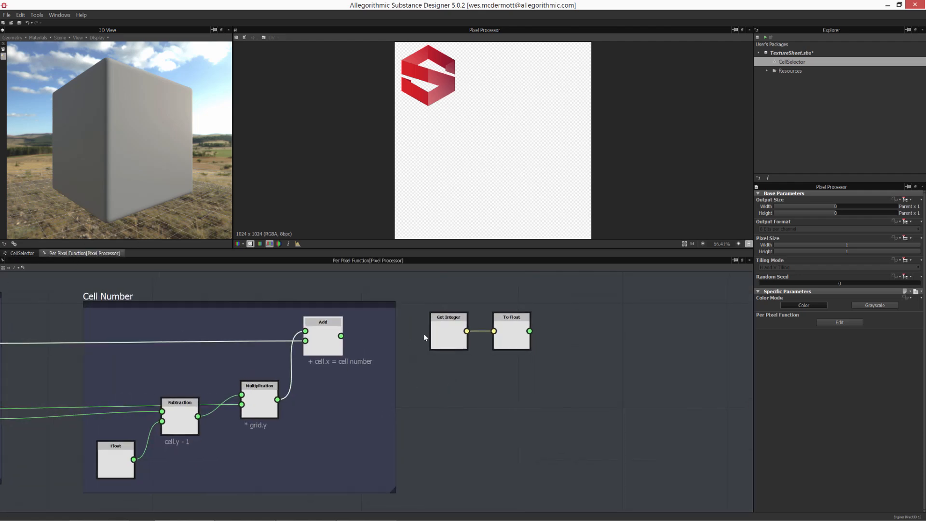
click(533, 390)
right_click(547, 382)
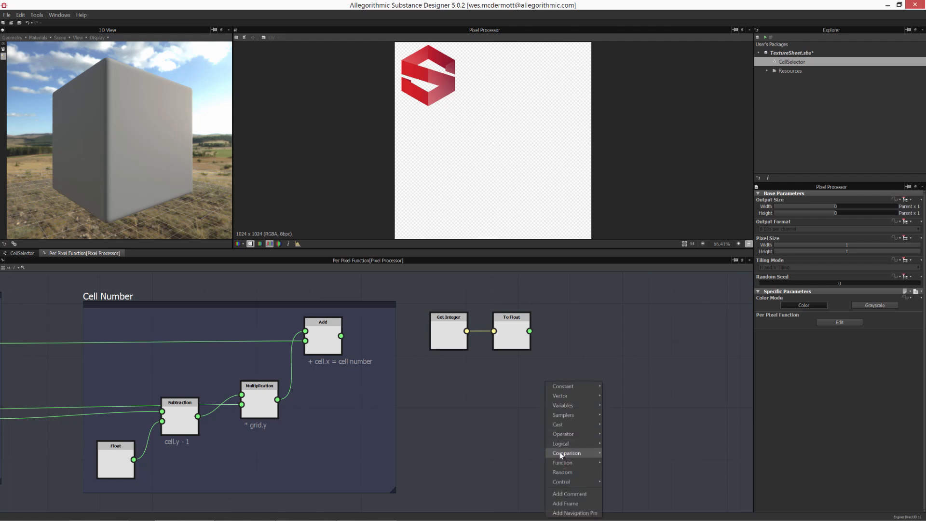
click(612, 453)
drag(542, 384, 578, 378)
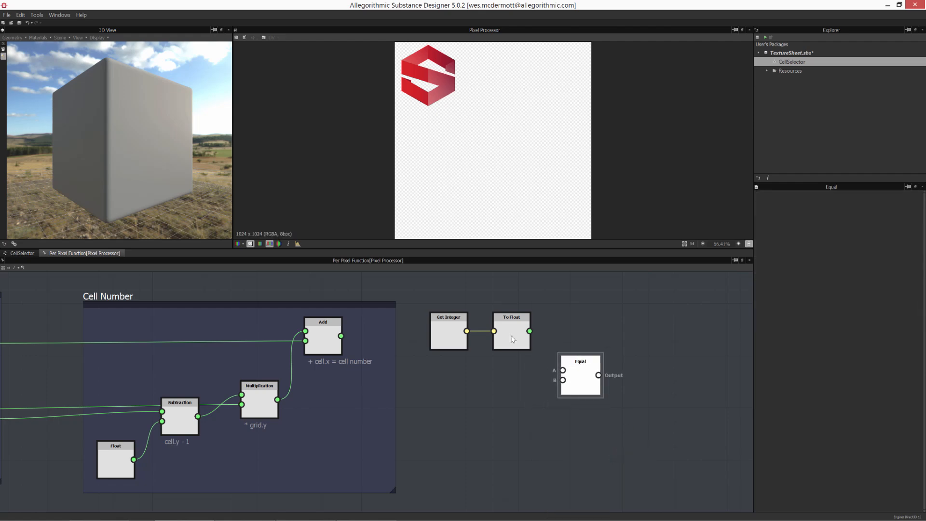
- Connect the Add node's output to the Equal node's A input
drag(430, 296, 513, 342)
drag(513, 341, 499, 320)
click(467, 355)
drag(342, 335, 636, 362)
middle_drag(502, 373, 592, 380)
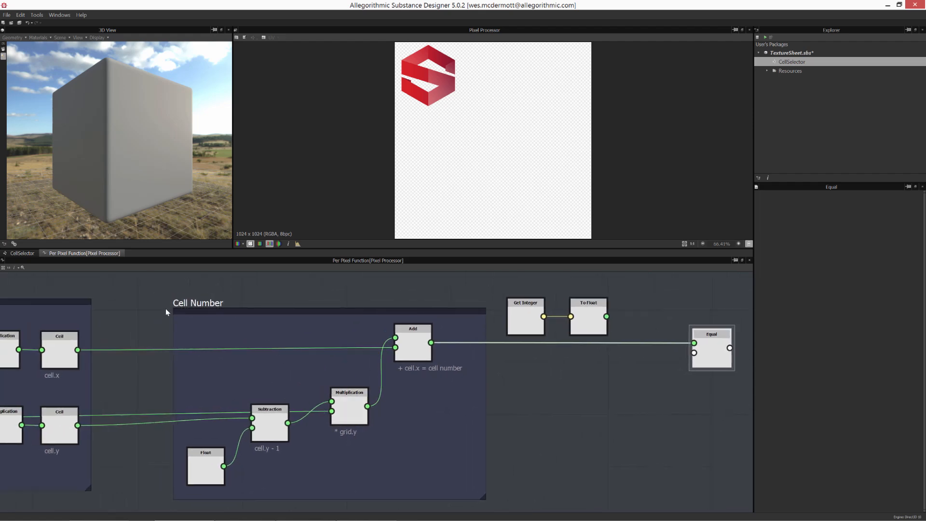
- Connect the To Float node's output to the Equal node's B input
middle_drag(183, 371, 258, 367)
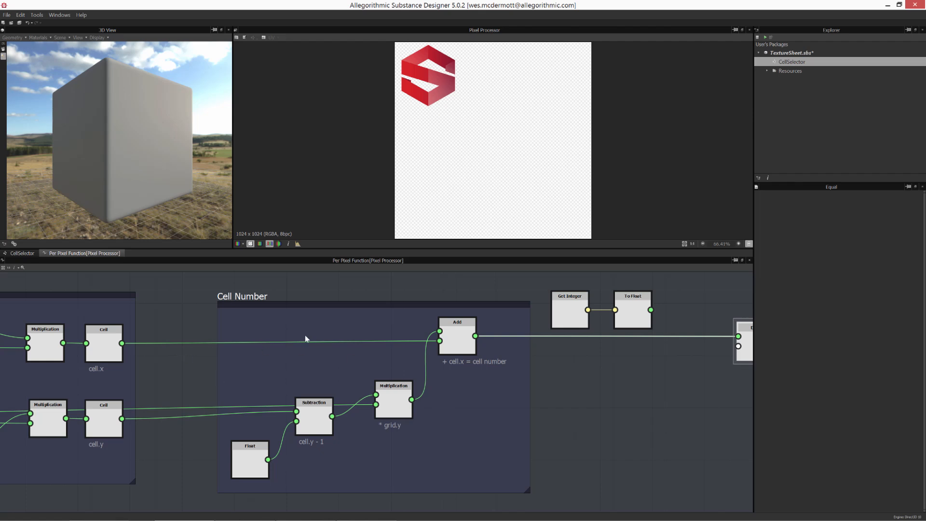
middle_drag(360, 364, 217, 357)
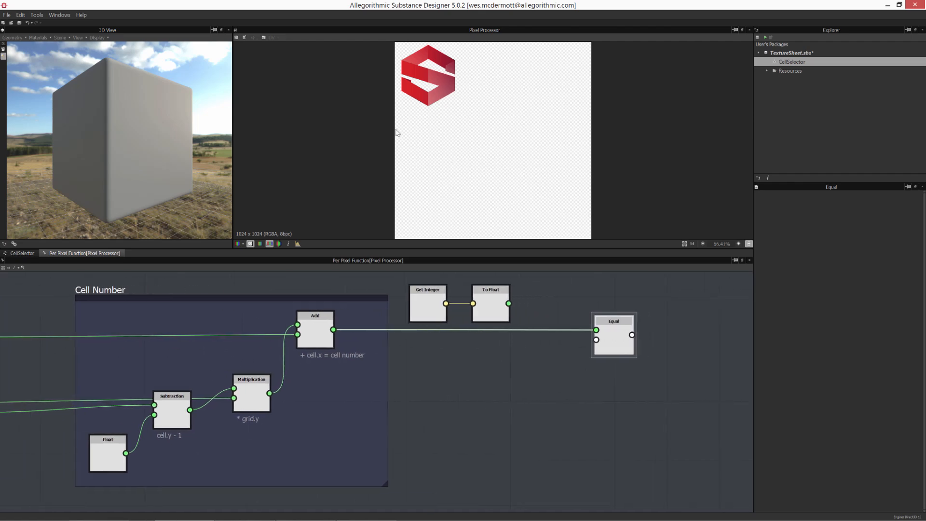
middle_drag(188, 434, 377, 443)
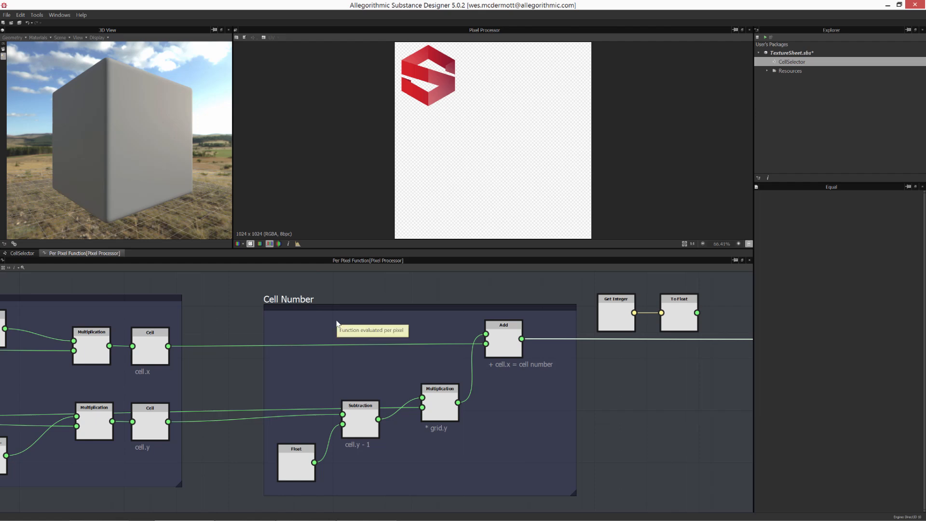
middle_drag(293, 300, 251, 291)
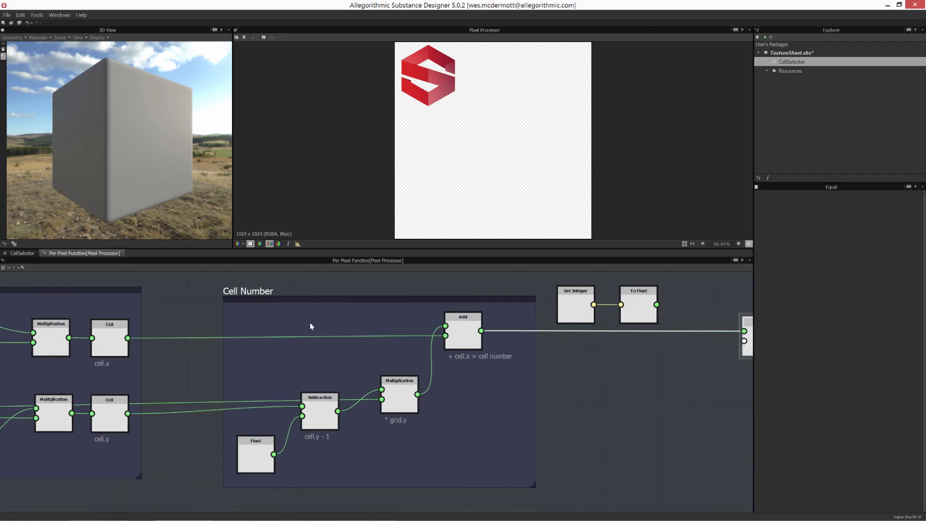
middle_drag(461, 333, 351, 326)
middle_drag(248, 391, 455, 381)
middle_drag(591, 327, 254, 362)
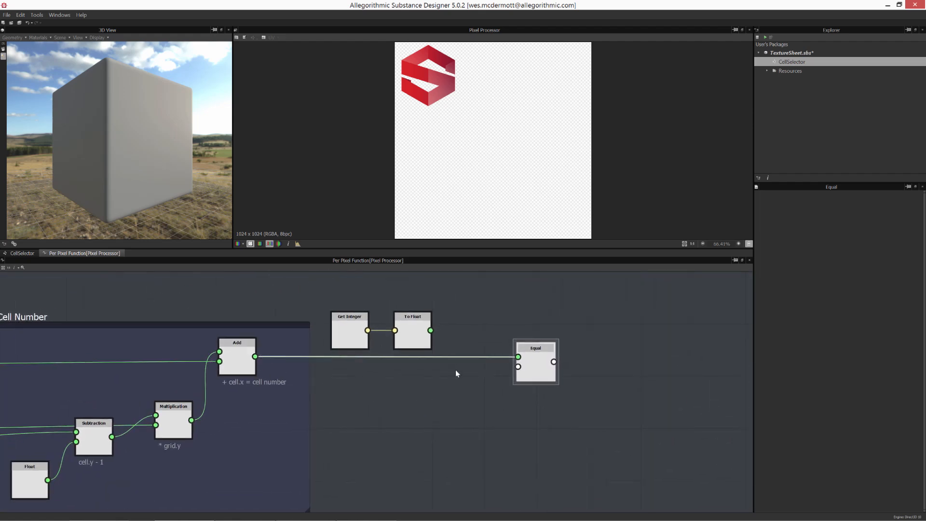
drag(431, 331, 517, 369)
- Rearrange the Get Integer, To Float and Equal nodes beside the Cell Number frame
drag(349, 285, 414, 319)
drag(413, 318, 427, 388)
click(497, 403)
middle_drag(497, 404, 577, 392)
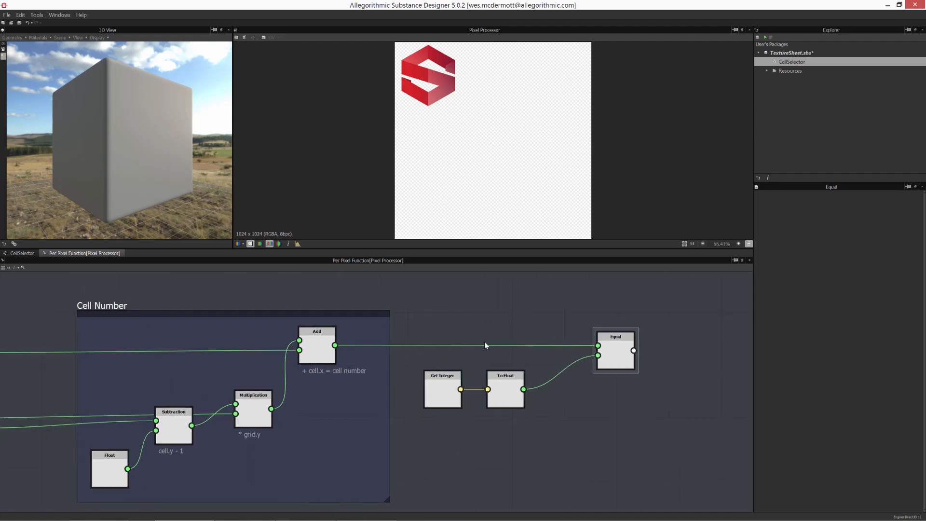
drag(313, 350, 313, 348)
middle_drag(322, 345, 204, 320)
mouse_move(492, 326)
mouse_down()
mouse_move(496, 315)
mouse_move(500, 324)
mouse_up()
drag(314, 402, 395, 372)
drag(397, 373, 393, 365)
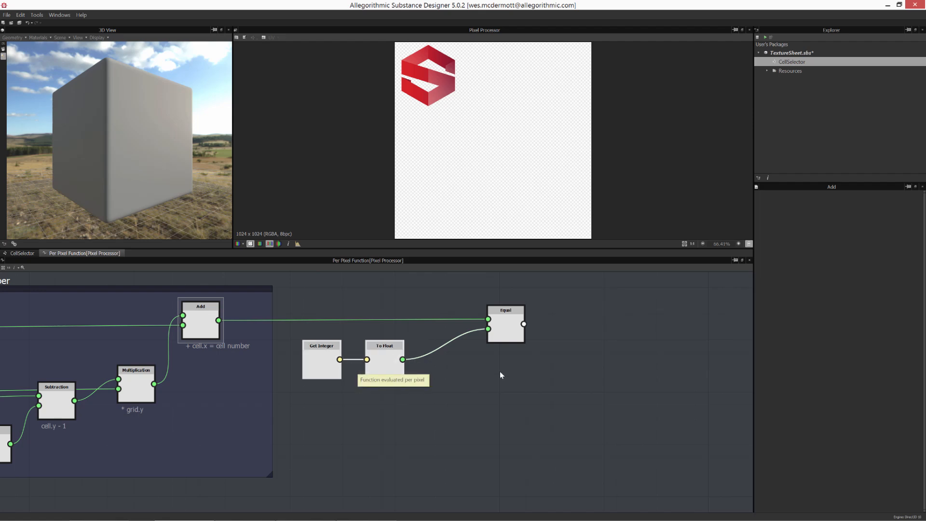
drag(518, 328, 512, 333)
middle_drag(584, 376, 480, 365)
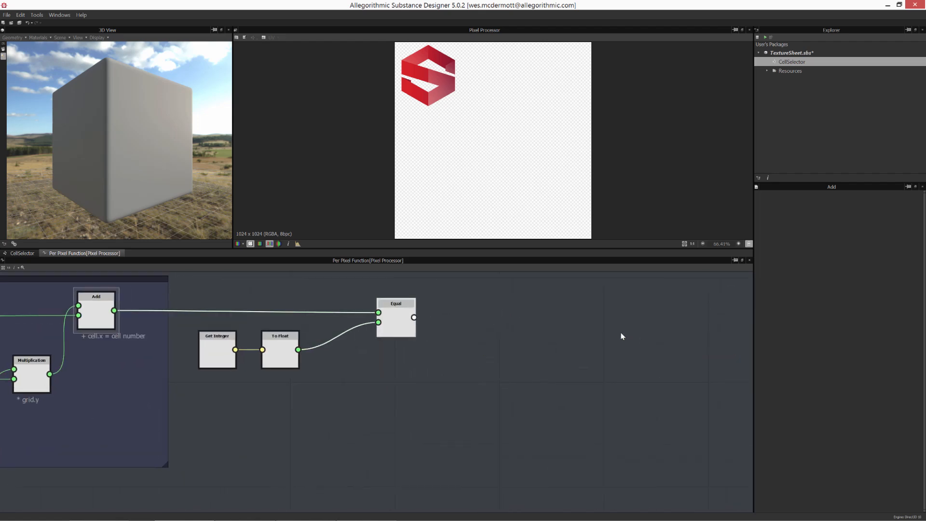
- Add an If...Else control node to the right of the Equal node
middle_drag(450, 454, 388, 441)
scroll(453, 438, down, 1)
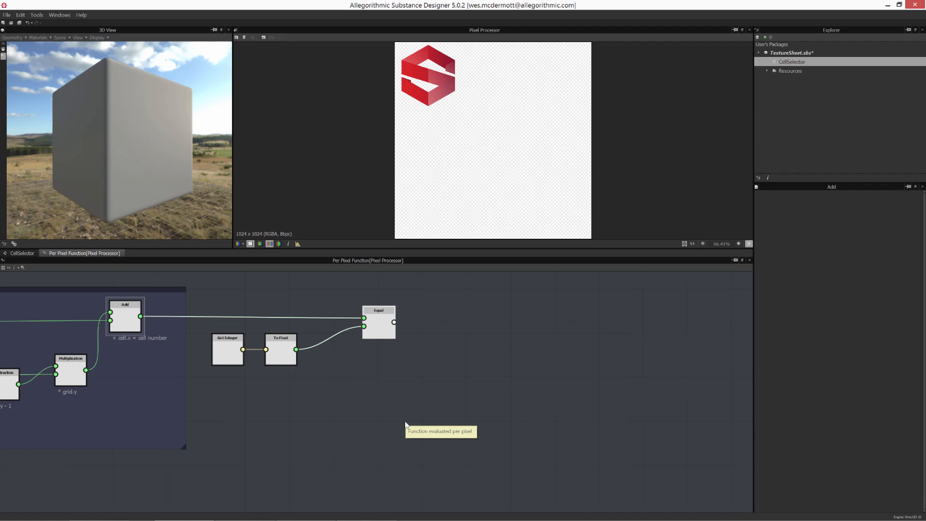
click(420, 400)
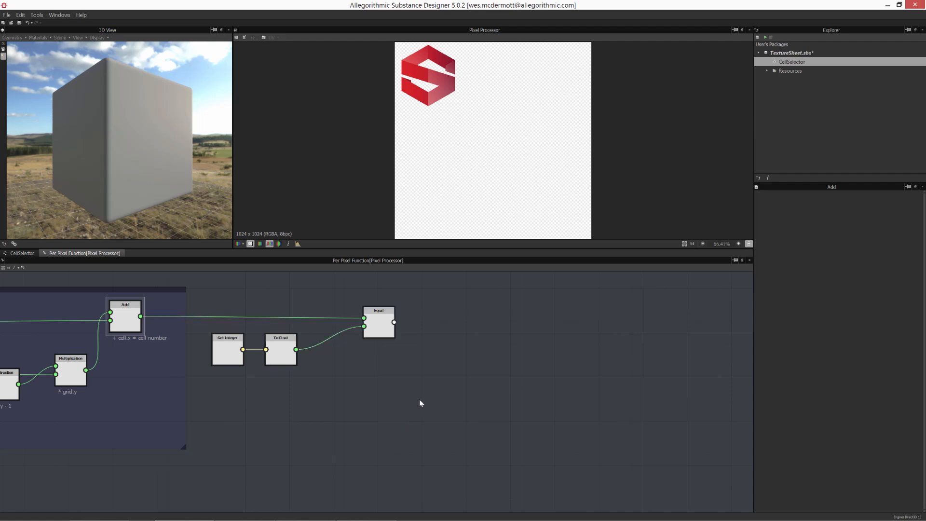
right_click(448, 365)
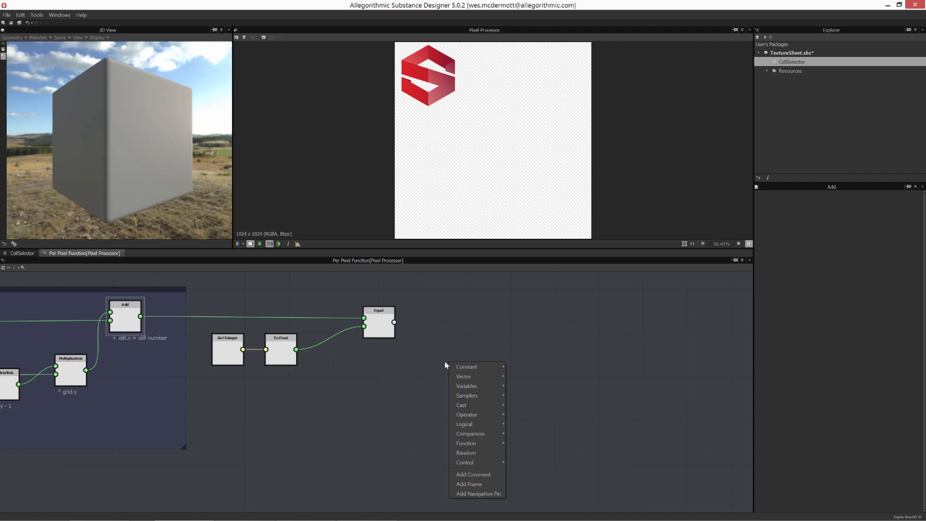
mouse_move(476, 460)
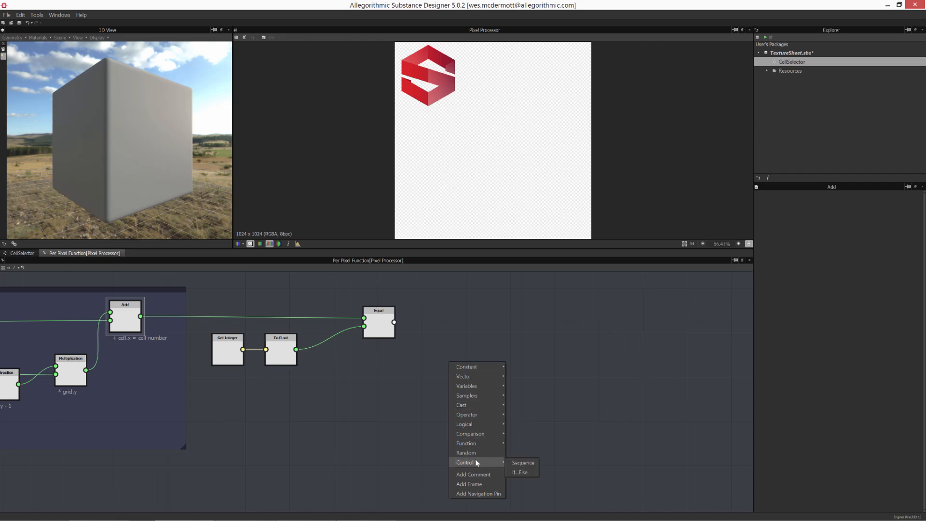
click(520, 473)
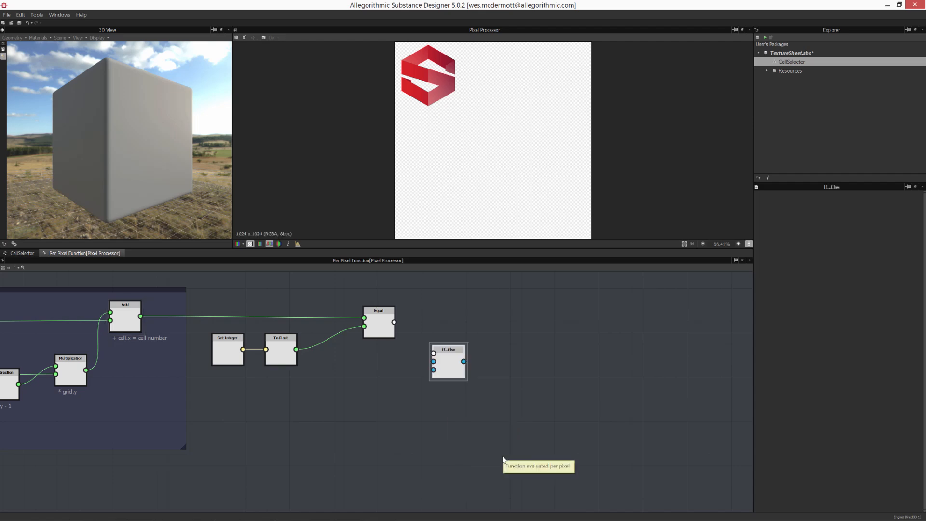
- Connect the Equal node's output to the If...Else node's Condition input
scroll(497, 395, up, 4)
drag(497, 394, 500, 368)
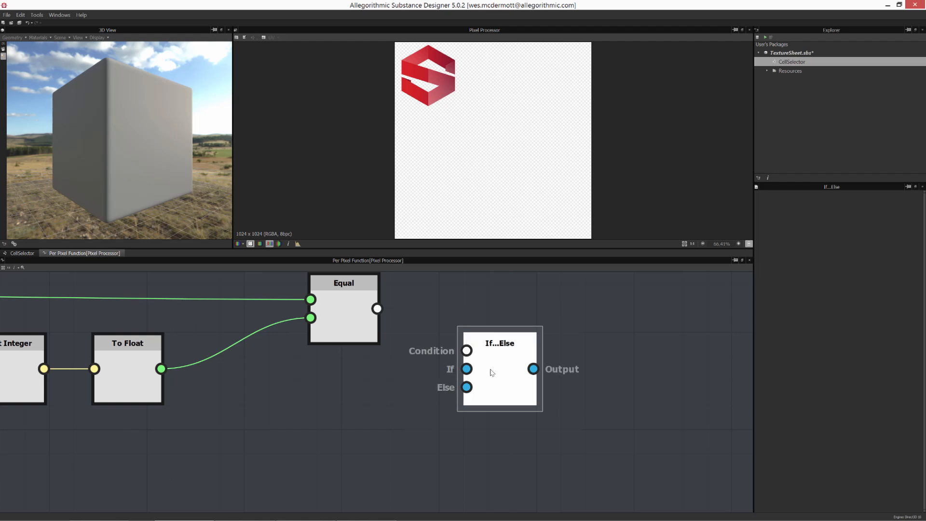
drag(490, 373, 514, 373)
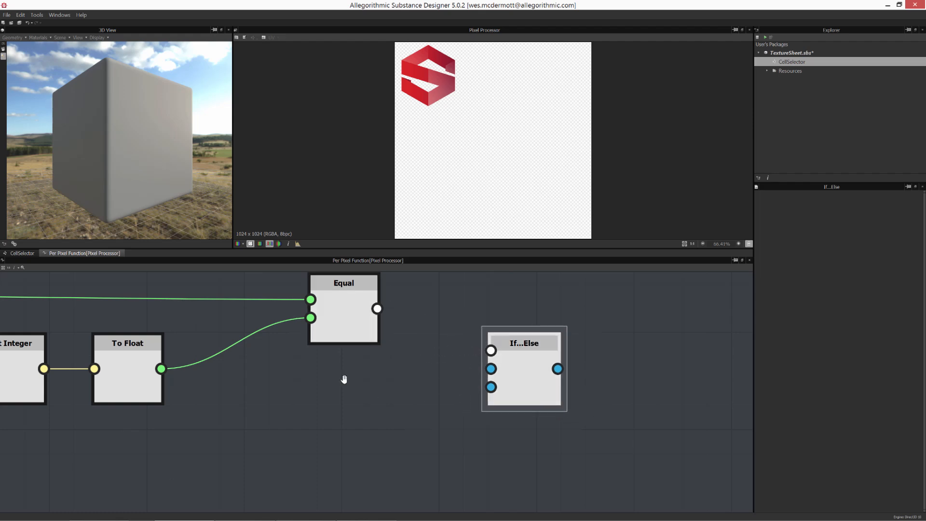
middle_drag(344, 379, 435, 364)
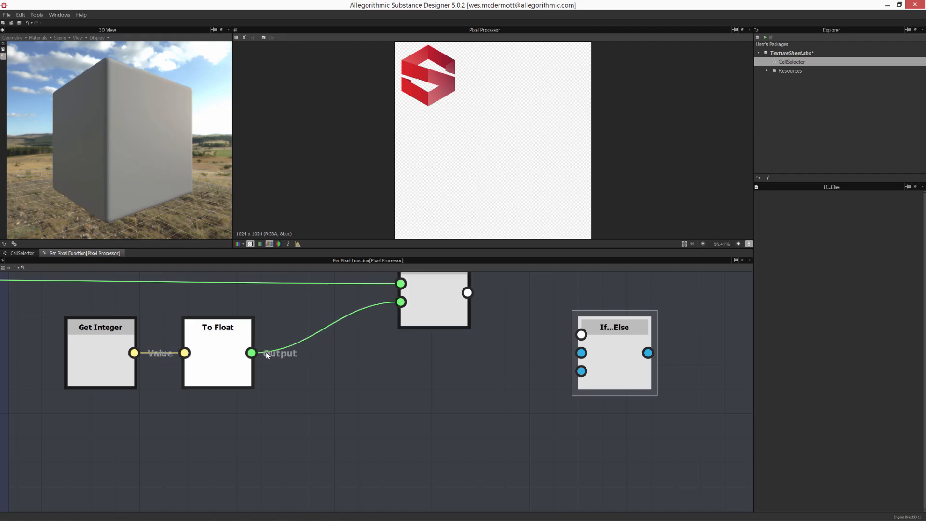
middle_drag(265, 391, 333, 386)
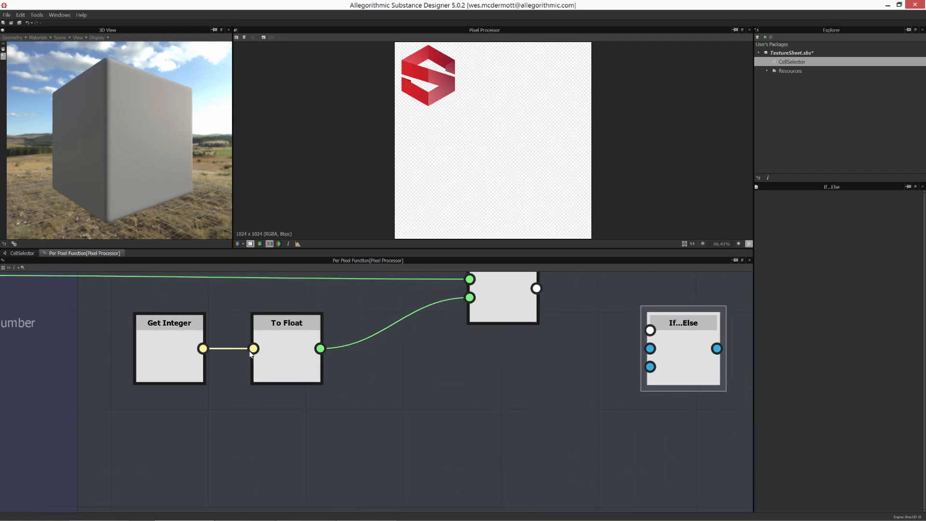
middle_drag(596, 383, 344, 424)
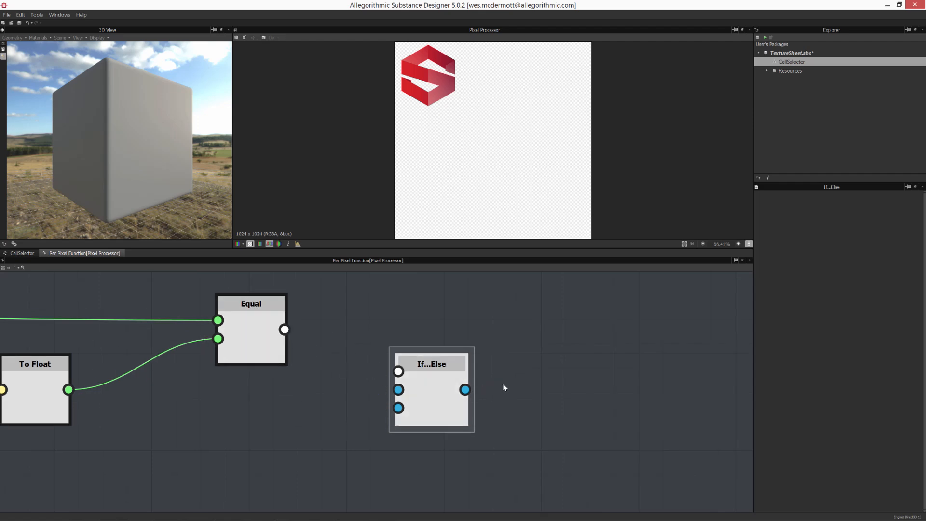
drag(284, 330, 327, 296)
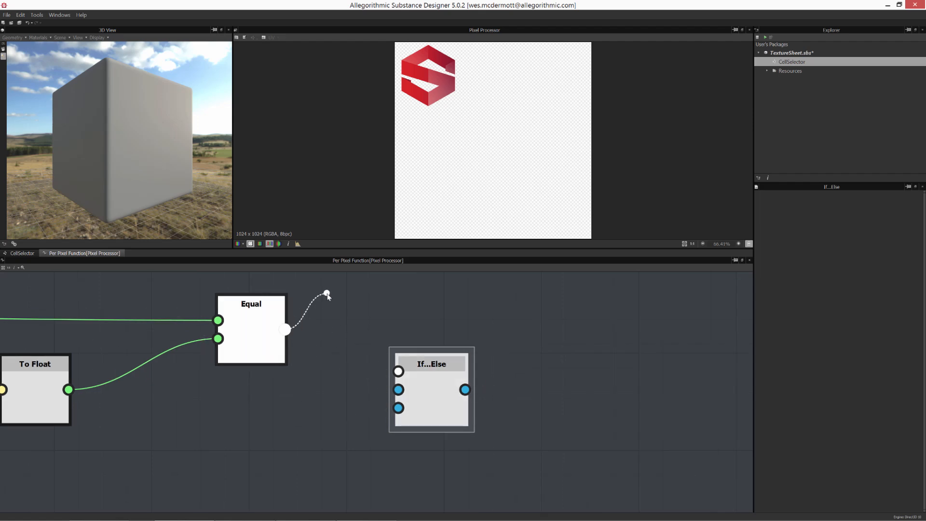
drag(326, 337, 398, 372)
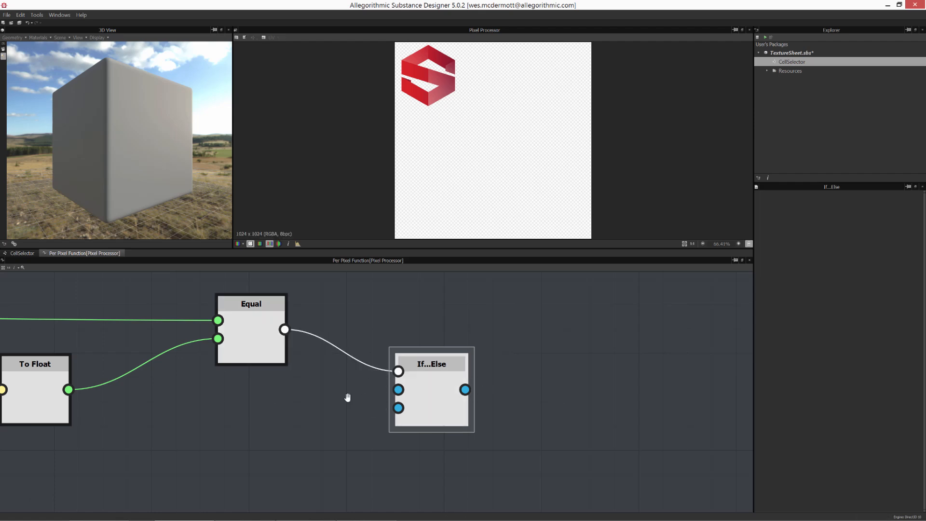
- Reposition the If...Else node further right of the Equal node
middle_drag(348, 397, 397, 391)
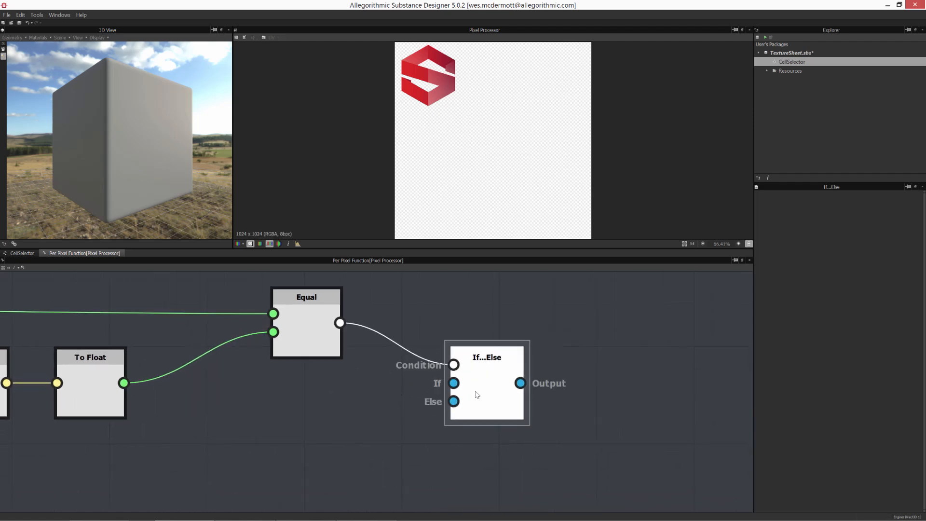
drag(465, 391, 490, 400)
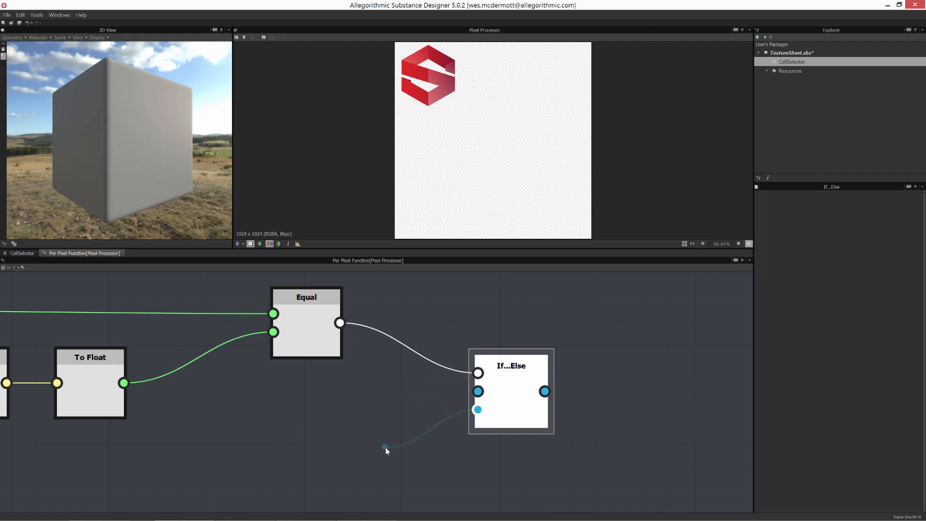
middle_drag(484, 453, 545, 448)
scroll(488, 452, down, 1)
middle_drag(471, 467, 495, 427)
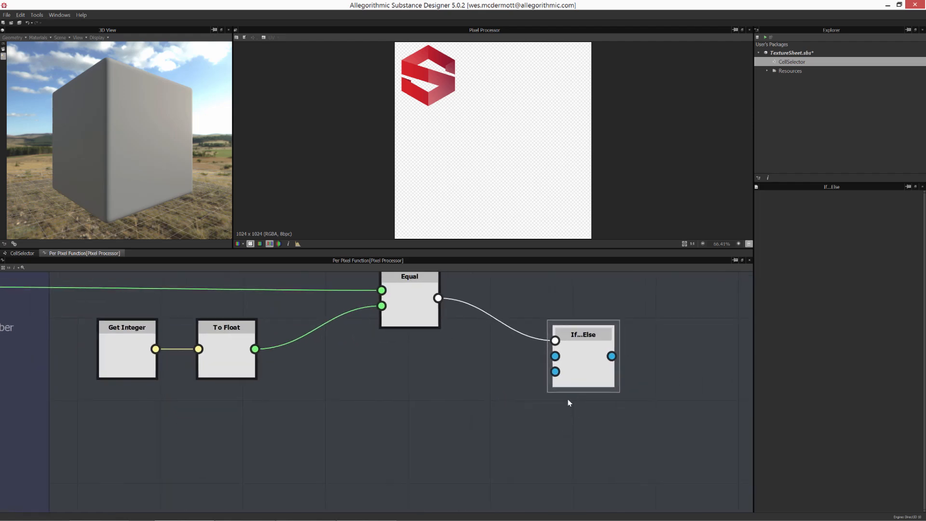
drag(583, 380, 598, 394)
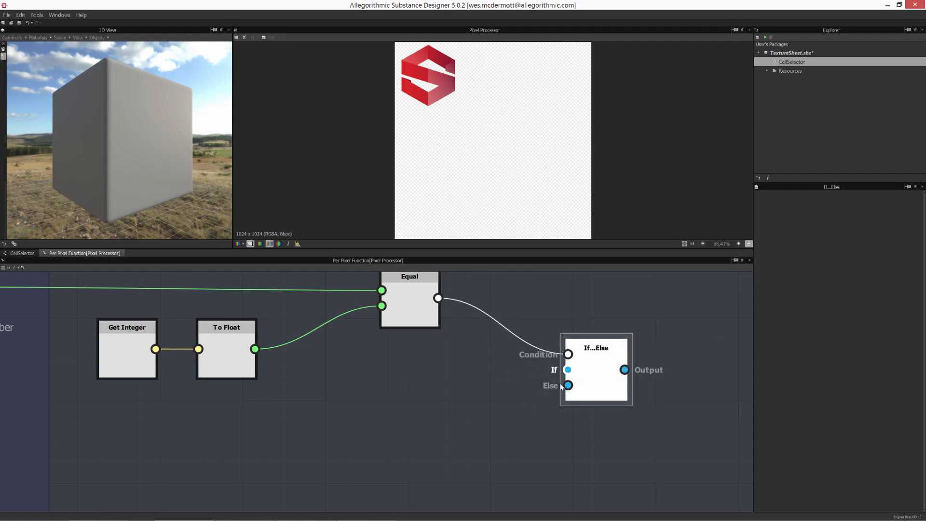
middle_drag(517, 409, 457, 432)
drag(521, 385, 529, 335)
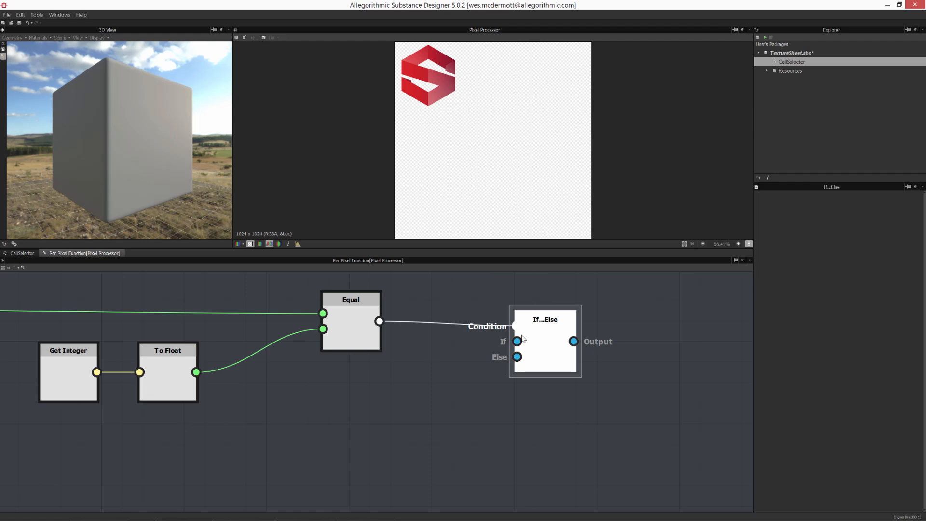
drag(516, 341, 470, 351)
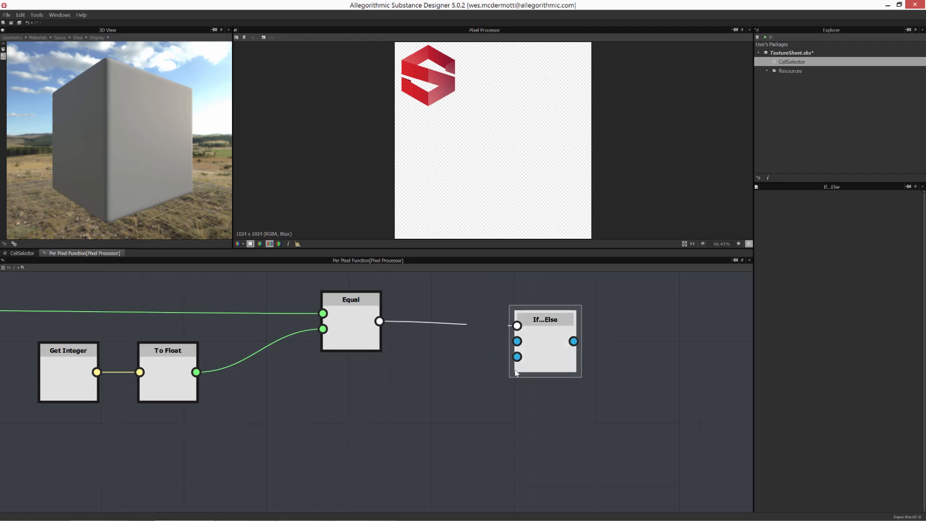
drag(516, 357, 448, 407)
drag(555, 353, 588, 404)
middle_drag(482, 341, 455, 215)
middle_drag(488, 367, 561, 459)
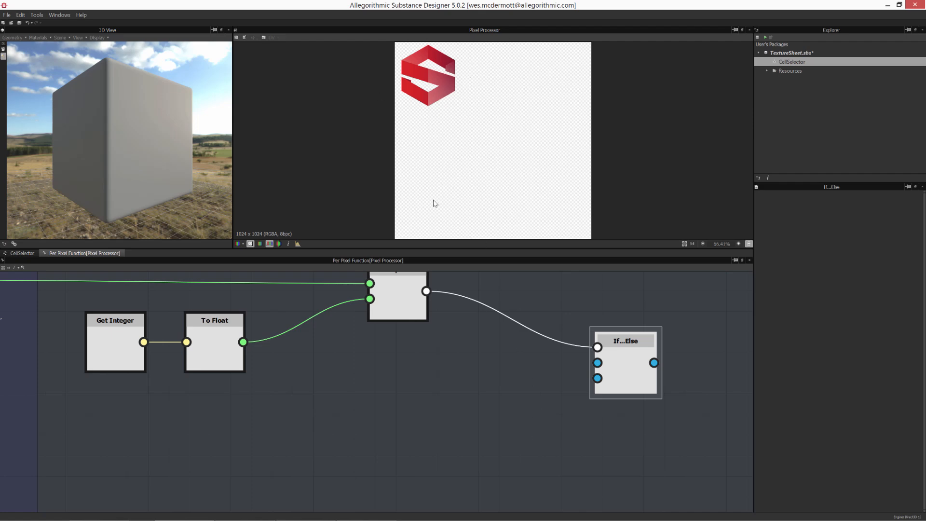
- Examine the existing Select Cell frame's If...Else node with its Sample Color and Float4 inputs
click(35, 255)
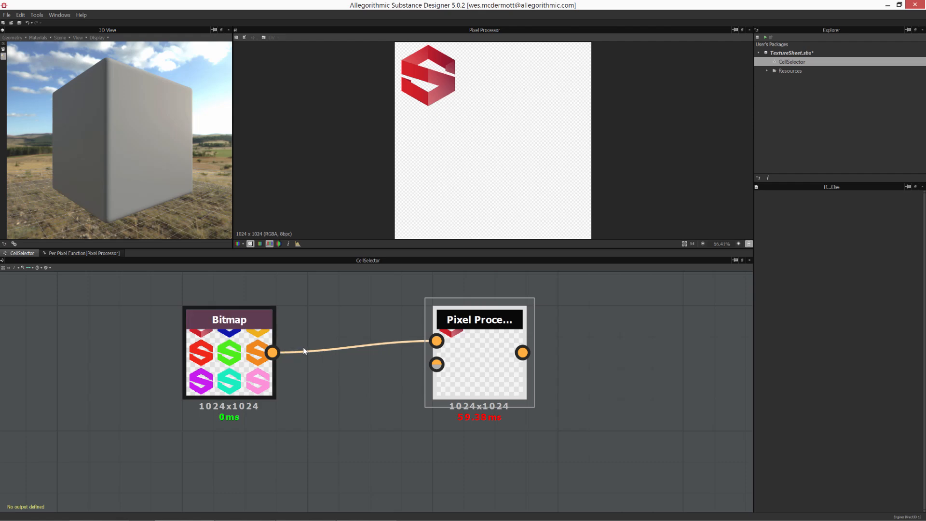
click(53, 254)
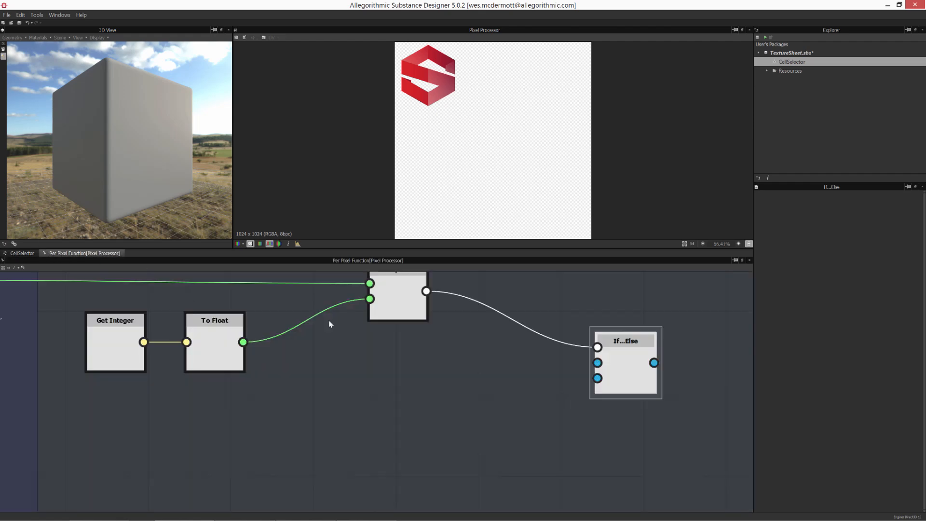
scroll(457, 346, down, 3)
middle_drag(528, 377, 378, 488)
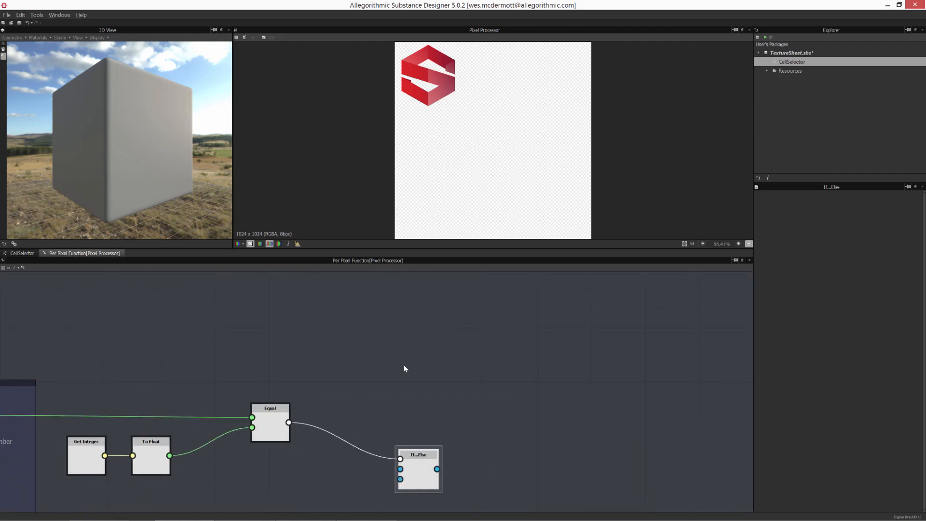
middle_drag(405, 368, 615, 477)
scroll(615, 475, down, 5)
middle_drag(618, 378, 525, 409)
scroll(488, 375, up, 3)
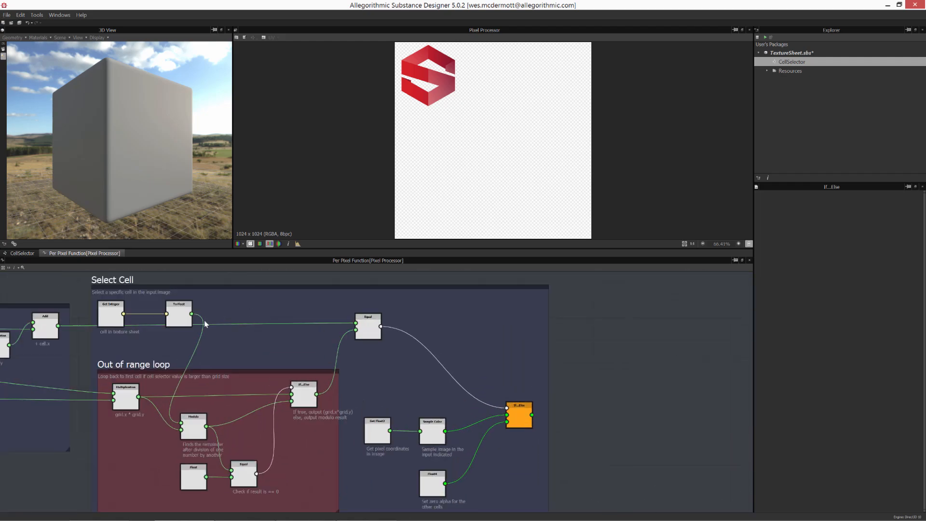
scroll(424, 403, up, 4)
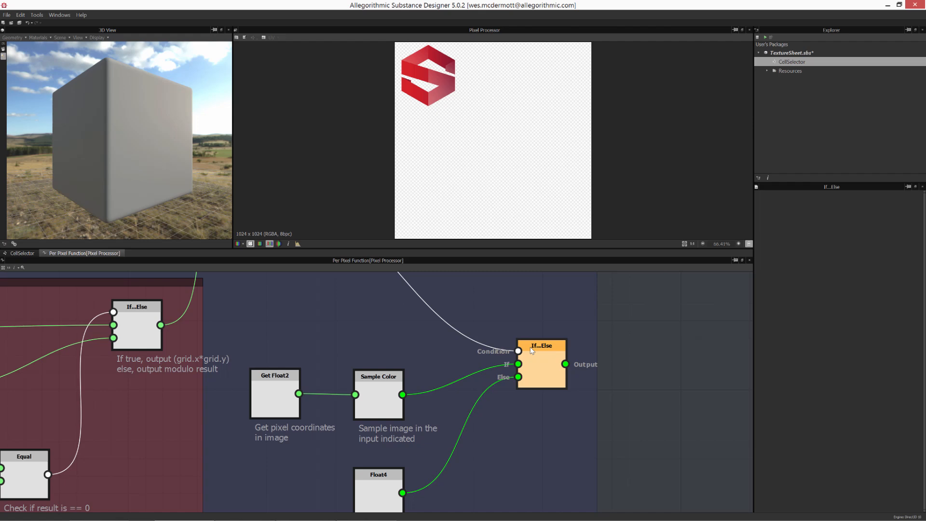
mouse_move(532, 350)
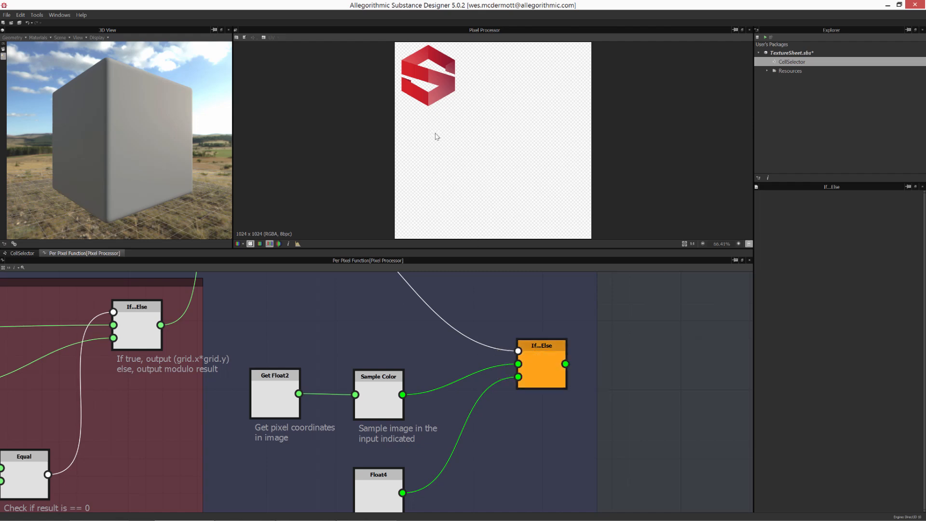
click(16, 253)
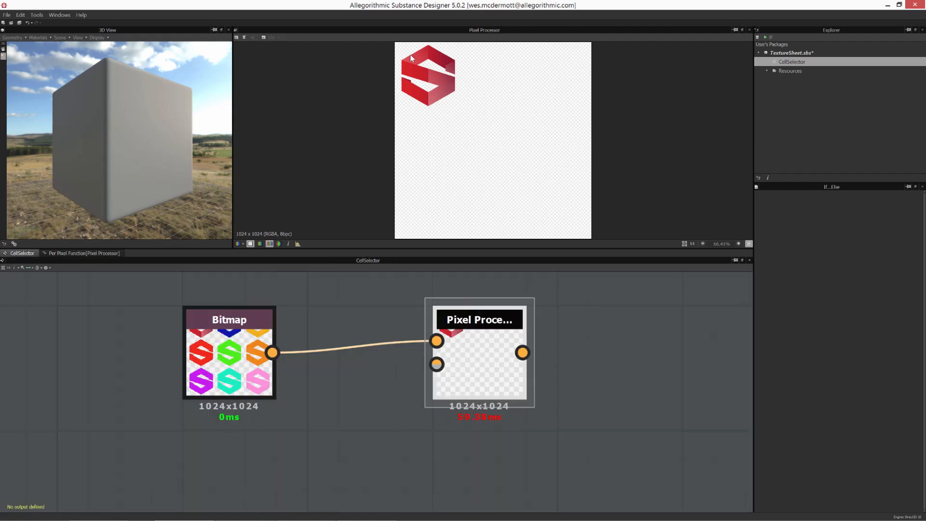
click(65, 253)
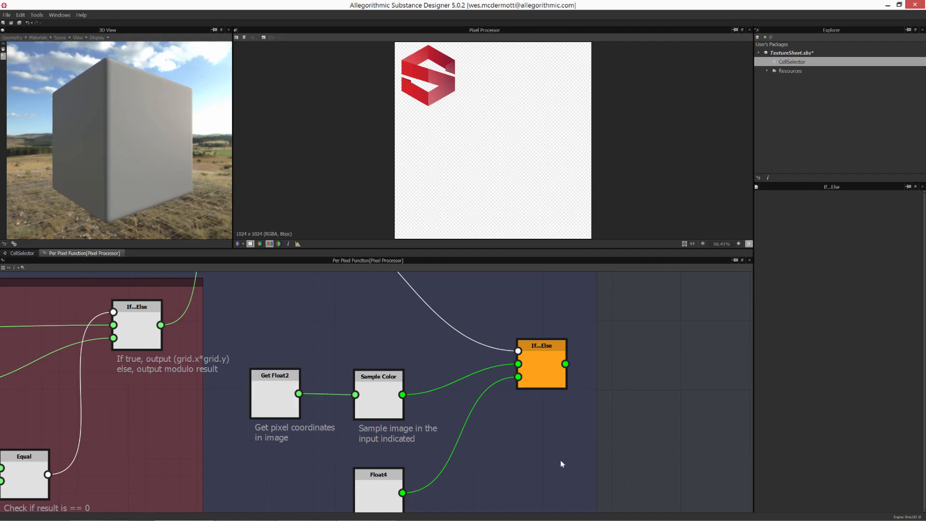
middle_drag(442, 461, 506, 325)
scroll(470, 415, down, 2)
mouse_move(470, 416)
middle_down()
mouse_move(492, 356)
mouse_move(493, 294)
middle_up()
mouse_move(484, 441)
middle_down()
mouse_move(444, 403)
mouse_move(462, 262)
middle_up()
scroll(443, 392, up, 2)
middle_drag(442, 392, 528, 457)
drag(478, 428, 449, 445)
middle_drag(488, 380, 520, 448)
scroll(510, 345, down, 4)
middle_drag(511, 345, 501, 422)
mouse_move(530, 326)
middle_down()
mouse_move(514, 381)
mouse_move(471, 433)
middle_up()
mouse_move(523, 364)
middle_down()
mouse_move(502, 389)
mouse_move(426, 421)
middle_up()
scroll(445, 393, up, 1)
scroll(445, 393, down, 1)
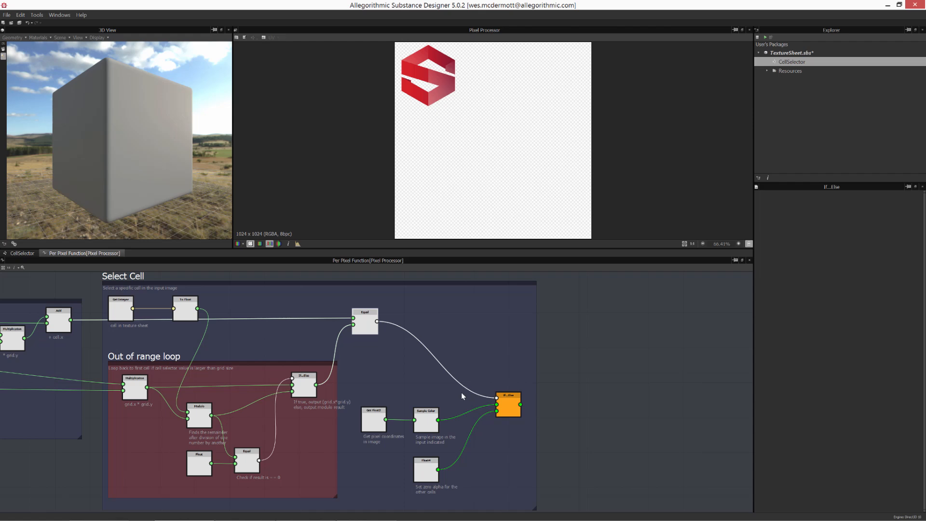
mouse_move(508, 404)
mouse_down()
mouse_move(502, 428)
mouse_move(523, 408)
mouse_up()
scroll(507, 445, up, 1)
scroll(506, 443, up, 1)
middle_drag(490, 414, 493, 416)
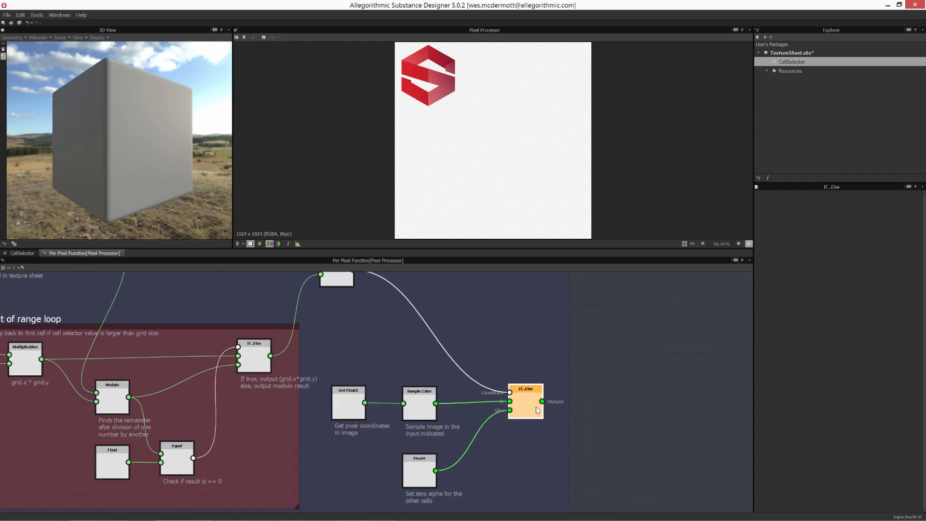
drag(527, 402, 531, 405)
- Tidy the Get Float2, Sample Color and Float4 nodes beside the reference If...Else node
drag(328, 374, 467, 441)
drag(348, 399, 336, 367)
middle_drag(471, 446, 392, 411)
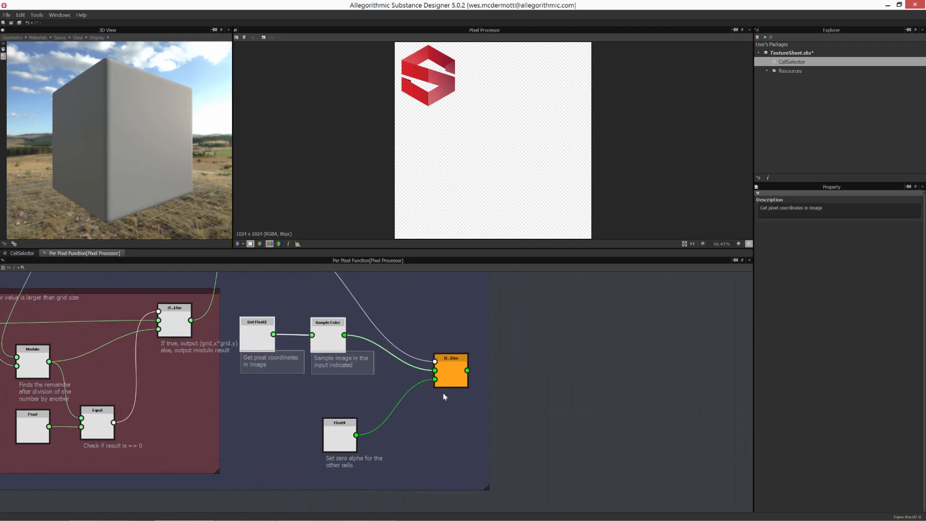
drag(449, 377, 456, 370)
drag(354, 434, 347, 416)
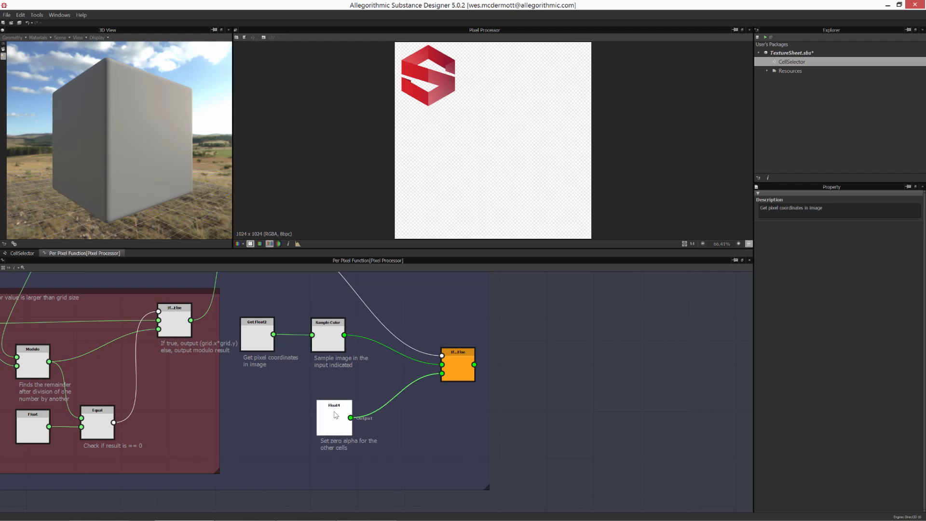
middle_drag(377, 399, 366, 436)
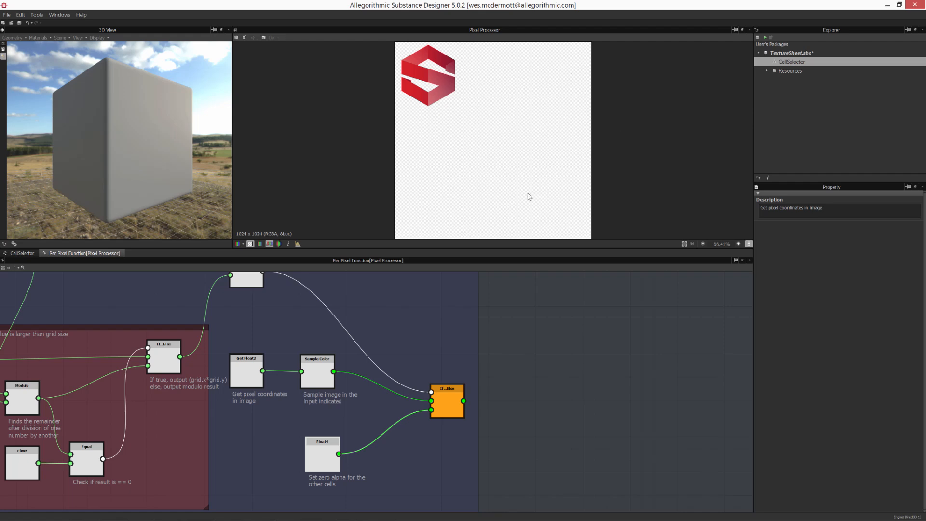
- Add a Float4 constant node below the new If...Else node and connect it to the Else input
middle_drag(390, 450, 445, 301)
scroll(444, 381, up, 3)
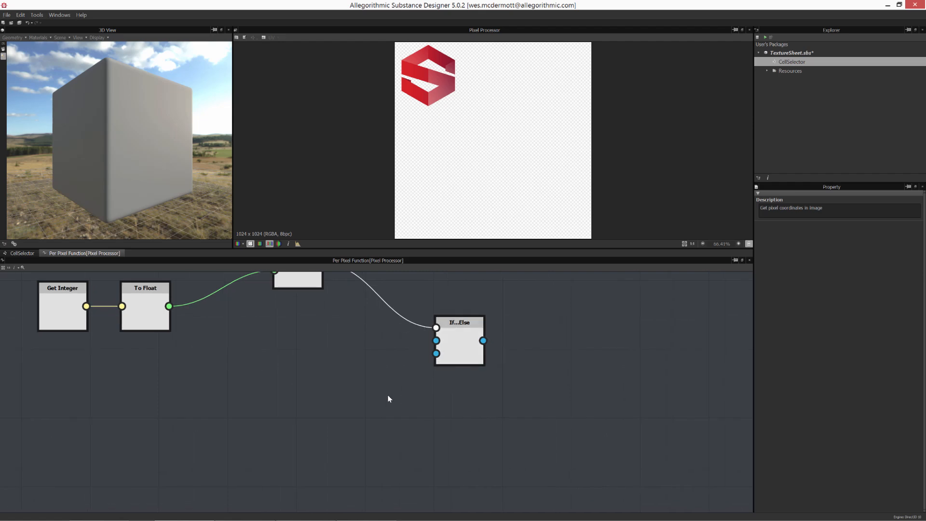
scroll(387, 395, up, 2)
right_click(356, 371)
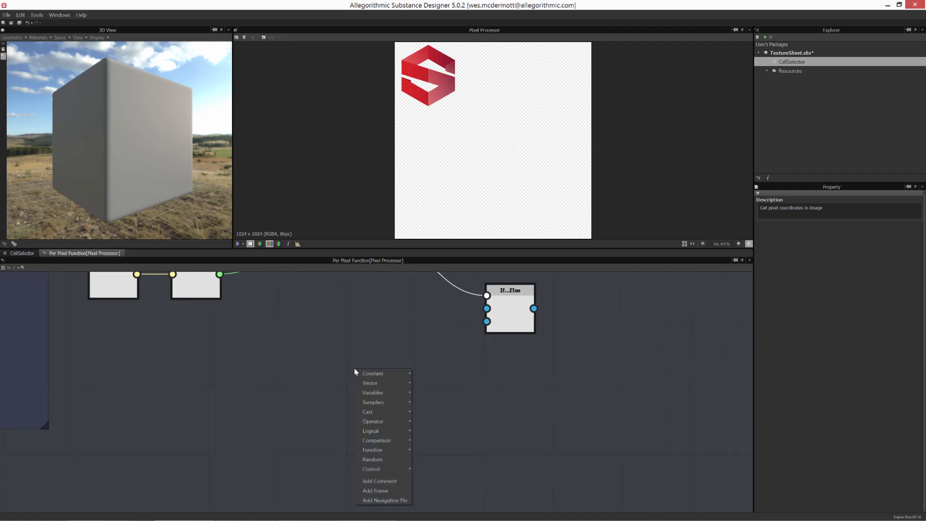
mouse_move(361, 375)
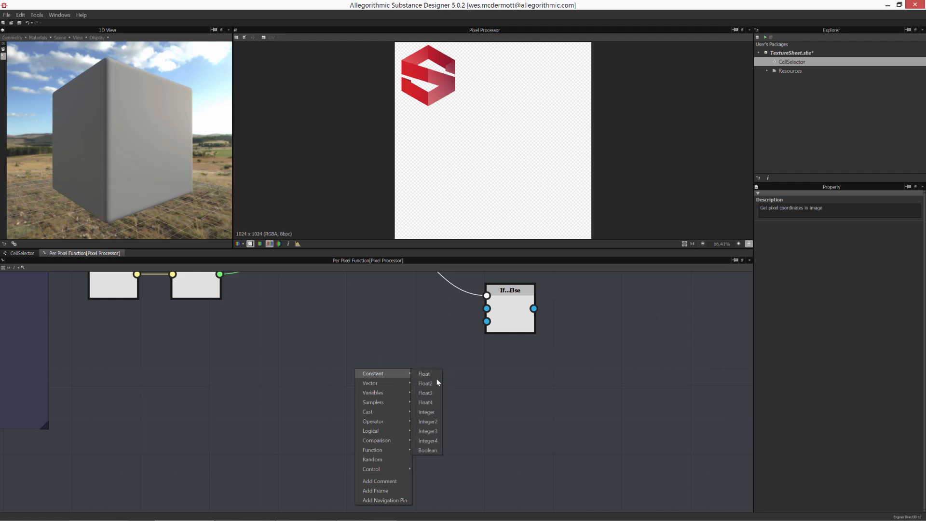
click(425, 402)
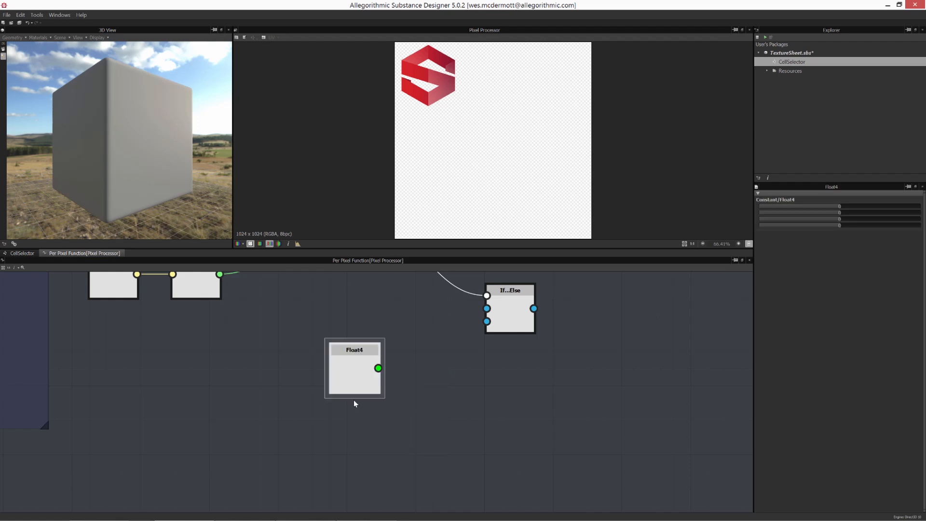
drag(355, 401, 355, 466)
drag(379, 434, 487, 322)
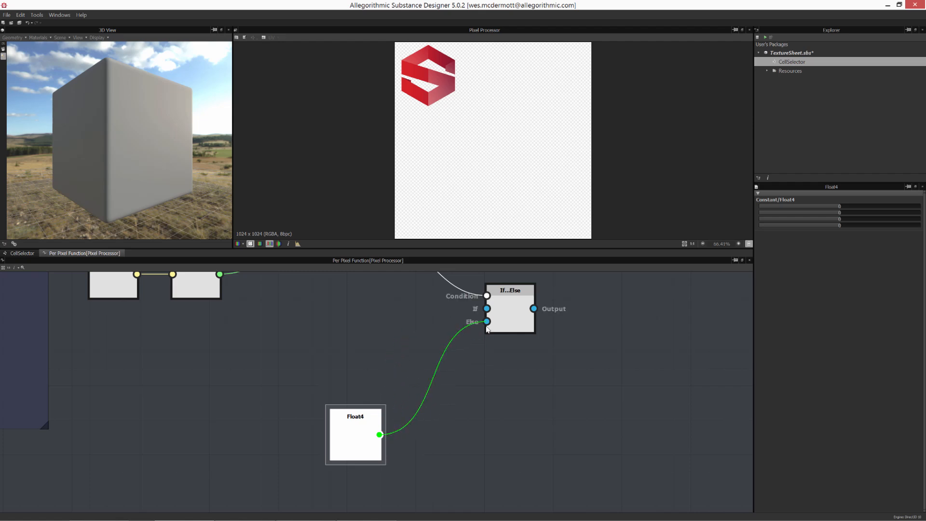
- Move the Get Integer and To Float nodes closer together beside the Equal node
middle_drag(488, 360, 480, 376)
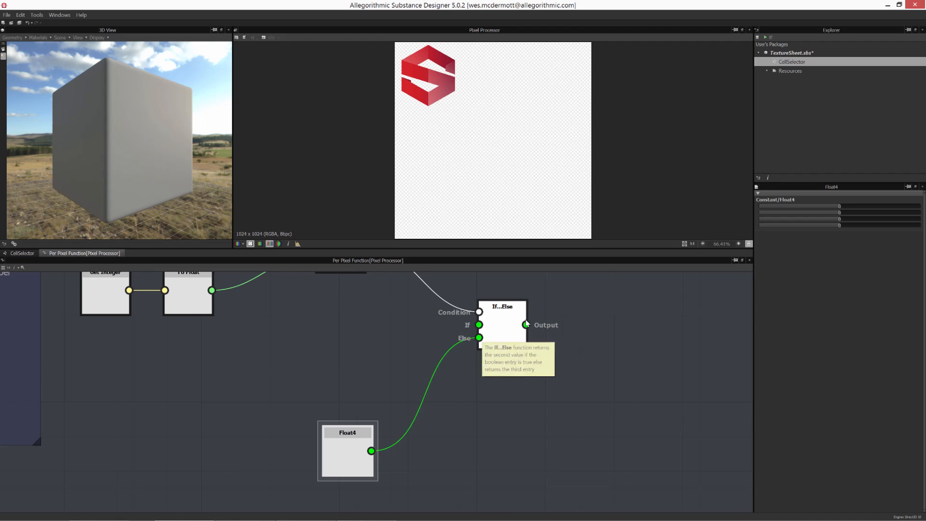
middle_drag(470, 336, 481, 371)
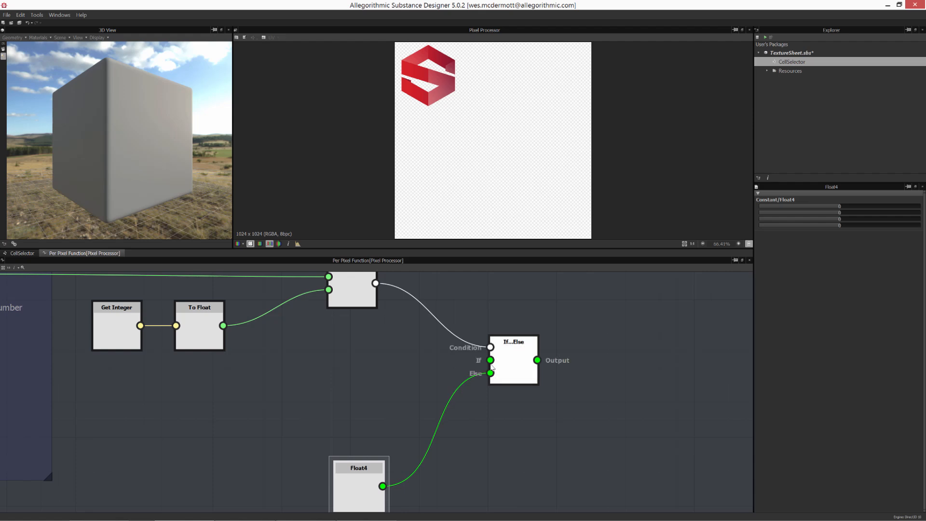
middle_drag(415, 392, 601, 411)
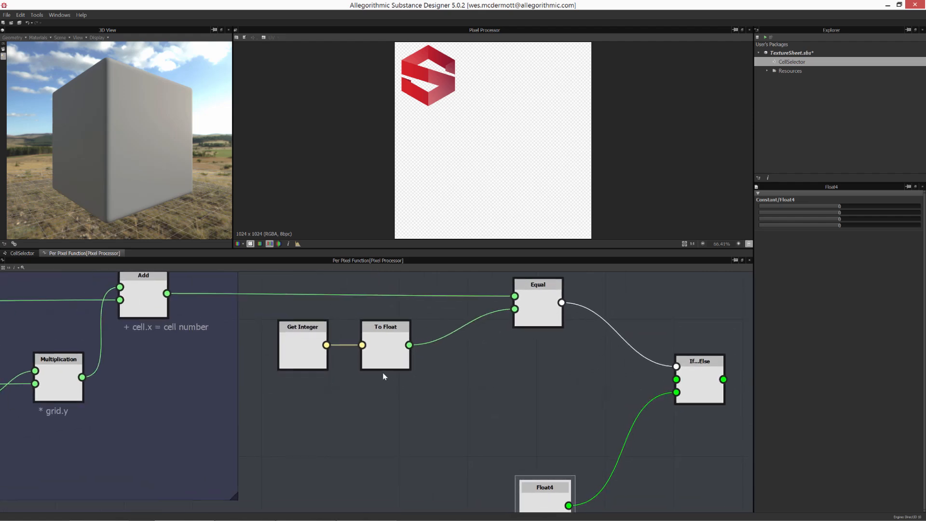
drag(290, 344, 263, 344)
drag(392, 343, 342, 343)
middle_drag(546, 482, 370, 399)
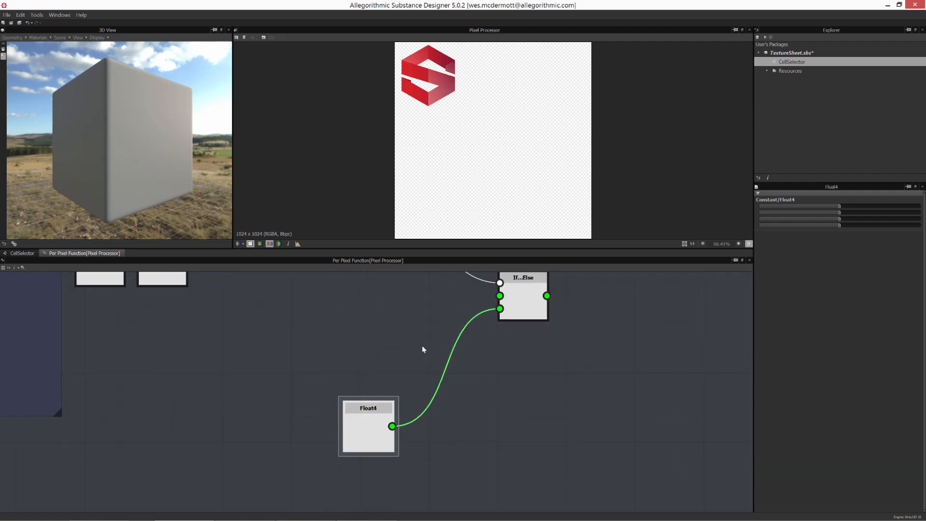
middle_drag(419, 334, 494, 434)
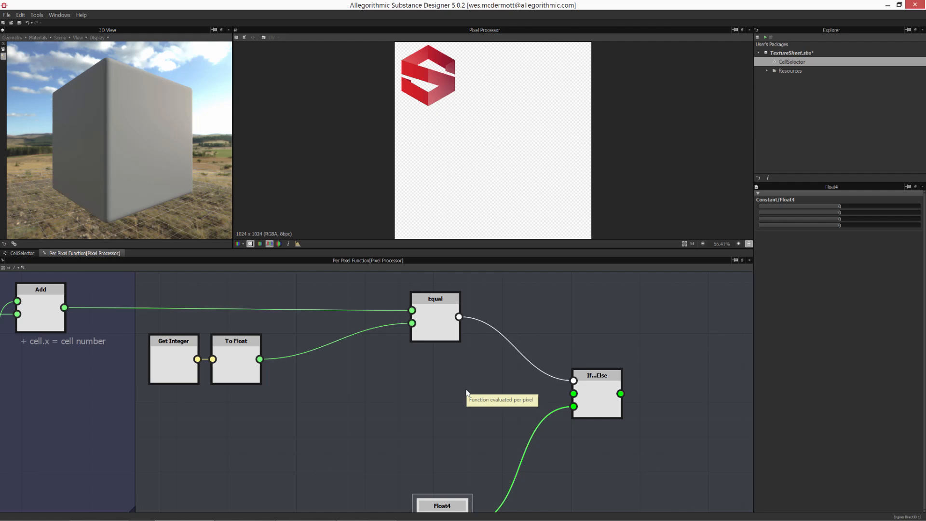
- Add a Uniform Color node to the right of the Pixel Processor in the CellSelector graph
click(21, 254)
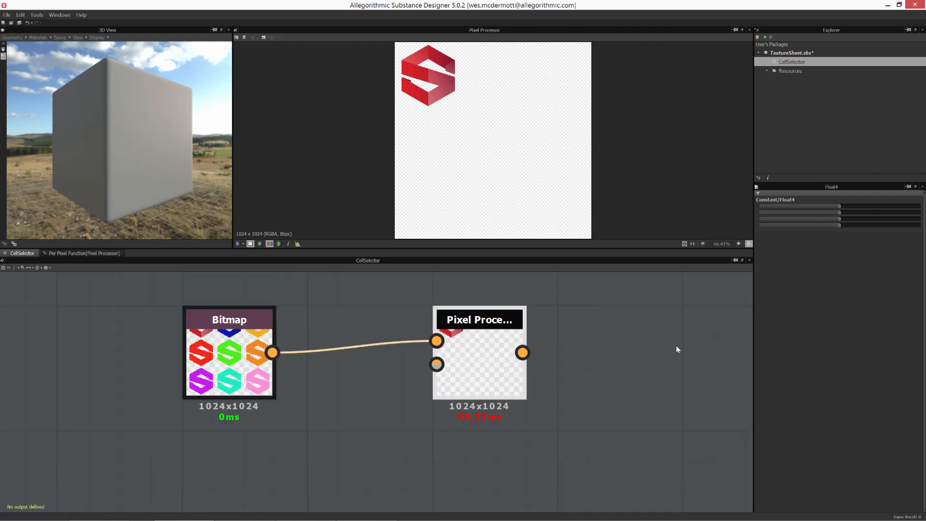
click(587, 335)
right_click(591, 328)
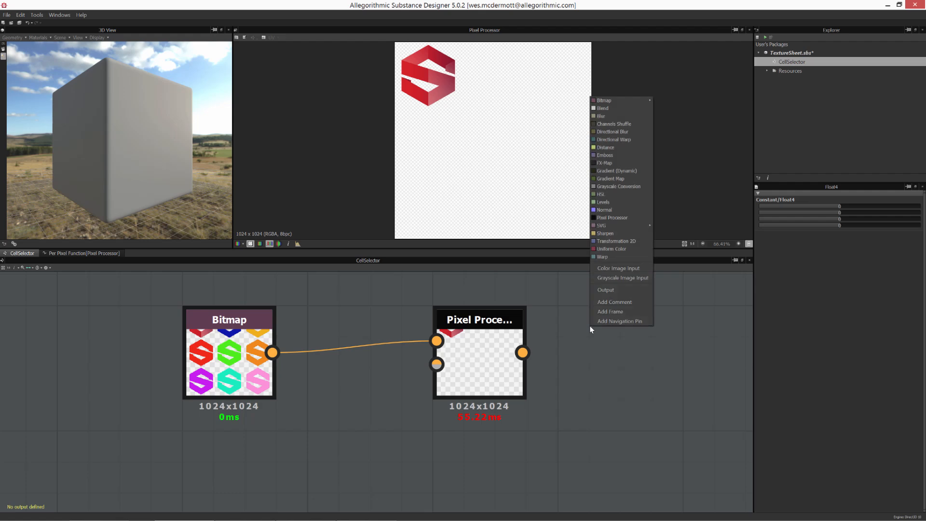
click(610, 248)
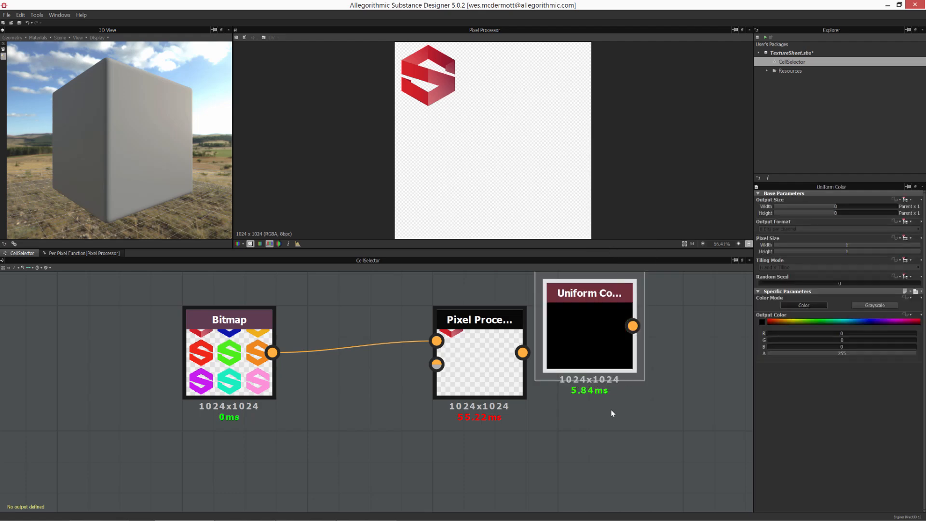
- Adjust the Uniform Color node's output color using the color spectrum and RGB sliders
click(771, 322)
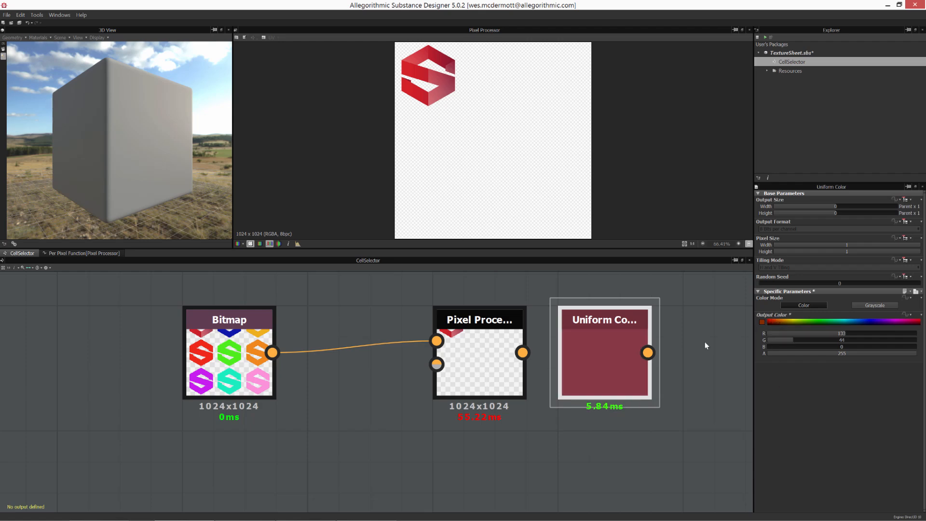
drag(626, 334, 658, 335)
click(792, 319)
drag(792, 319, 786, 319)
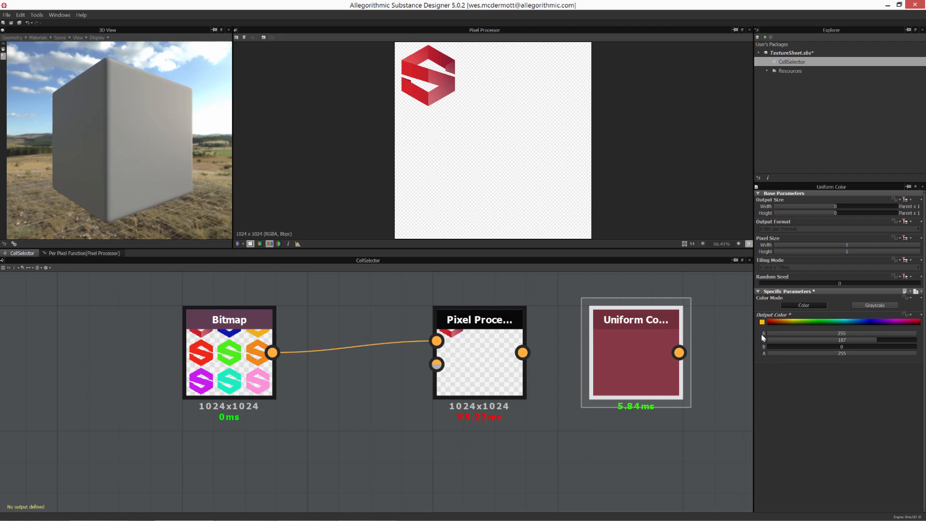
click(850, 334)
drag(859, 341, 884, 340)
drag(817, 336, 918, 342)
drag(796, 340, 858, 342)
drag(794, 347, 838, 349)
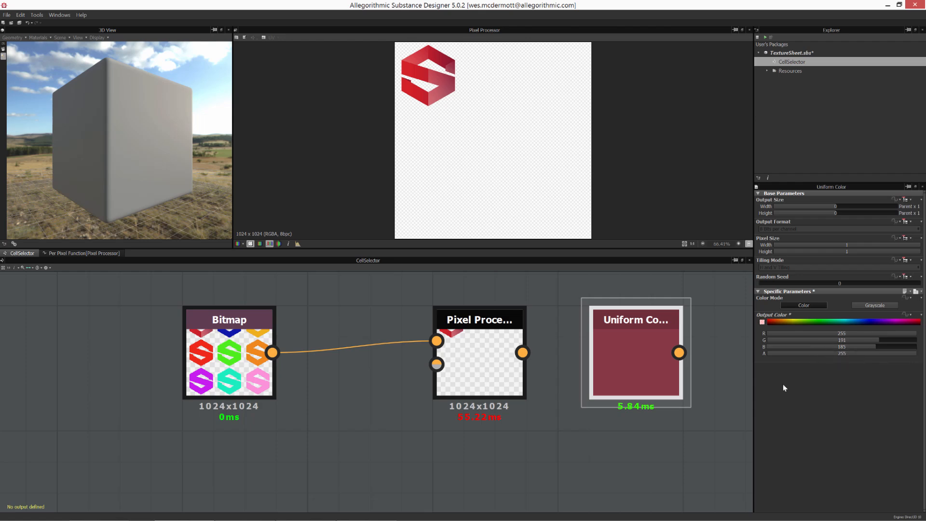
- Adjust the new Float4 node's color channel values in the per-pixel function, keeping alpha at 0
click(74, 254)
middle_drag(334, 383, 391, 316)
click(412, 458)
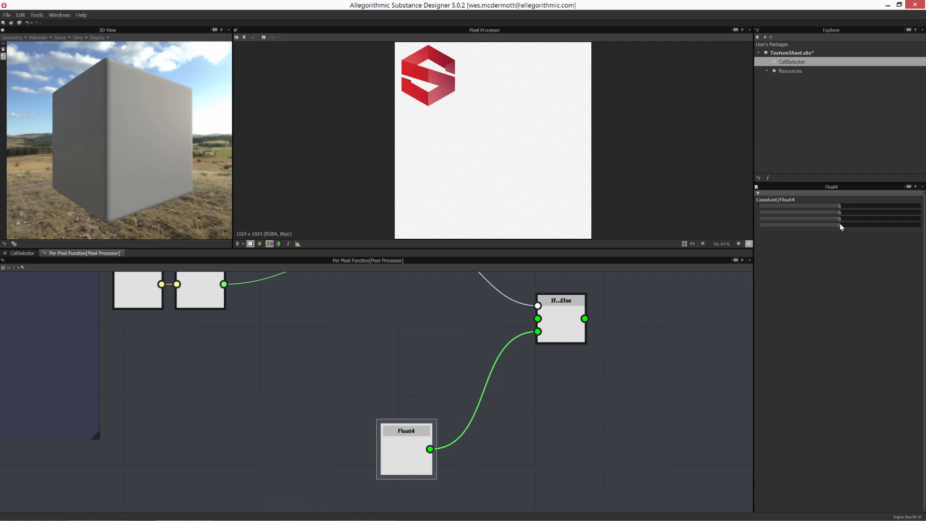
click(889, 206)
click(875, 212)
click(864, 218)
click(795, 213)
click(826, 219)
click(883, 212)
drag(889, 206, 837, 207)
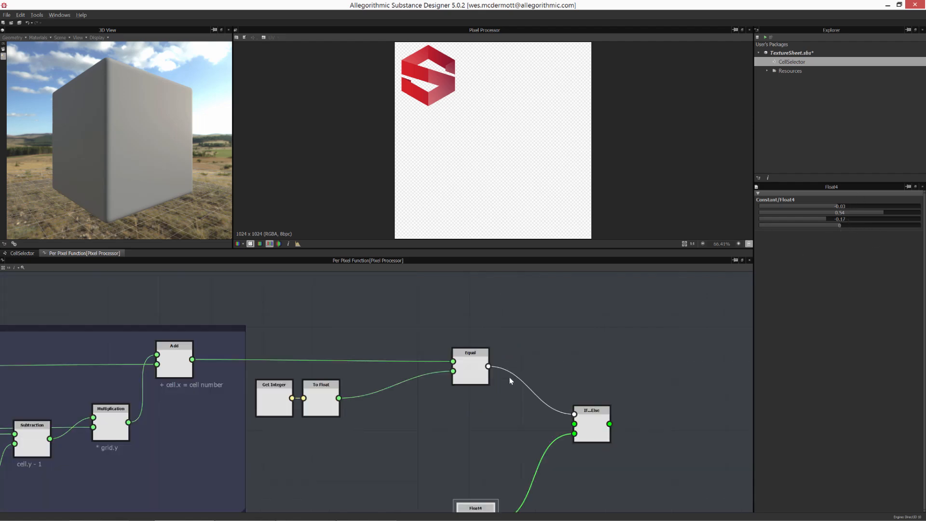
- Try different channel values on the reference Float4 node to preview their effect, then reset them to 0
middle_drag(509, 358, 542, 467)
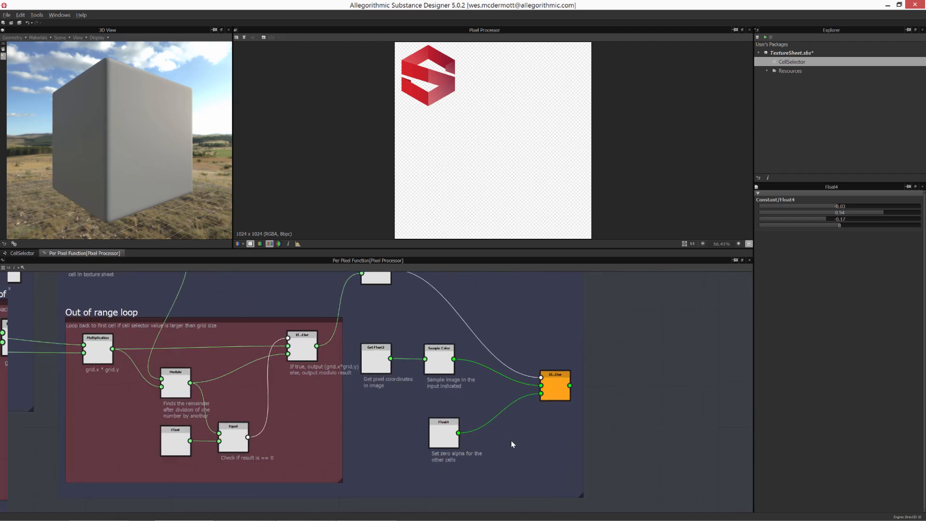
drag(550, 395, 551, 353)
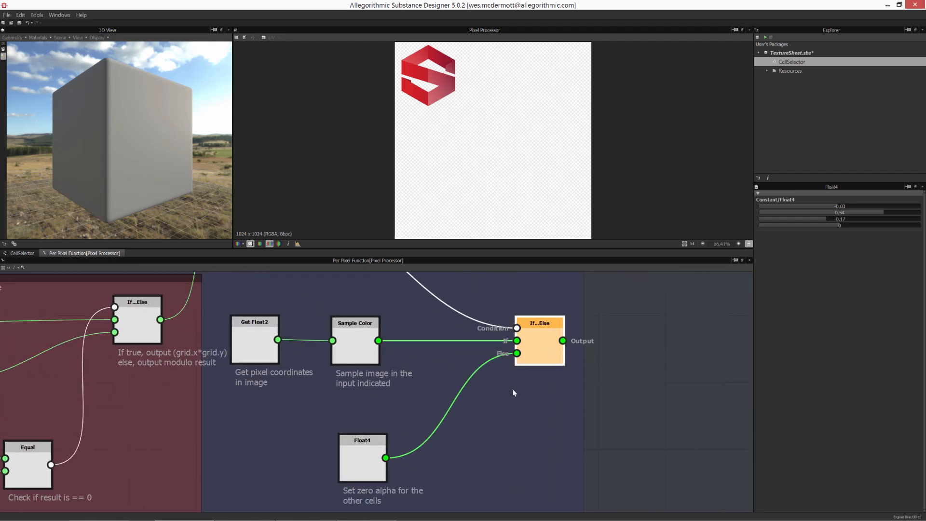
click(347, 465)
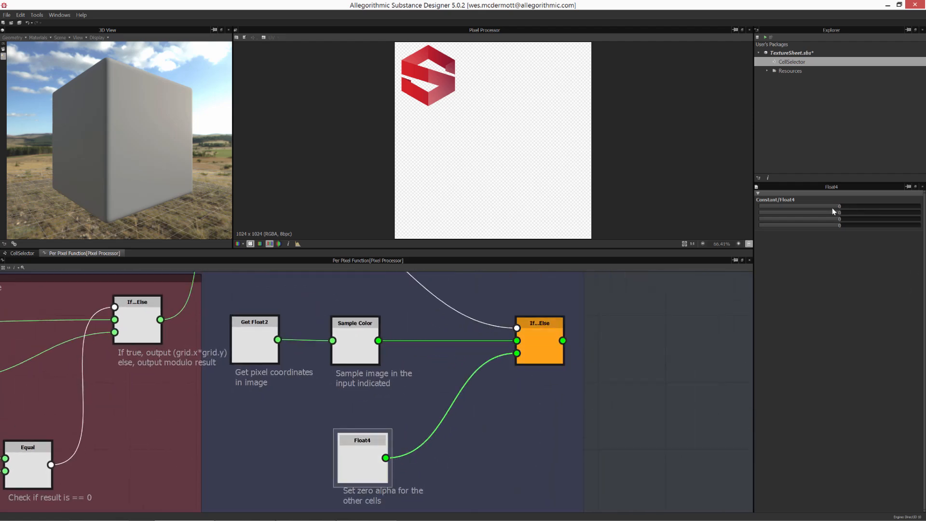
click(866, 207)
click(863, 213)
click(842, 218)
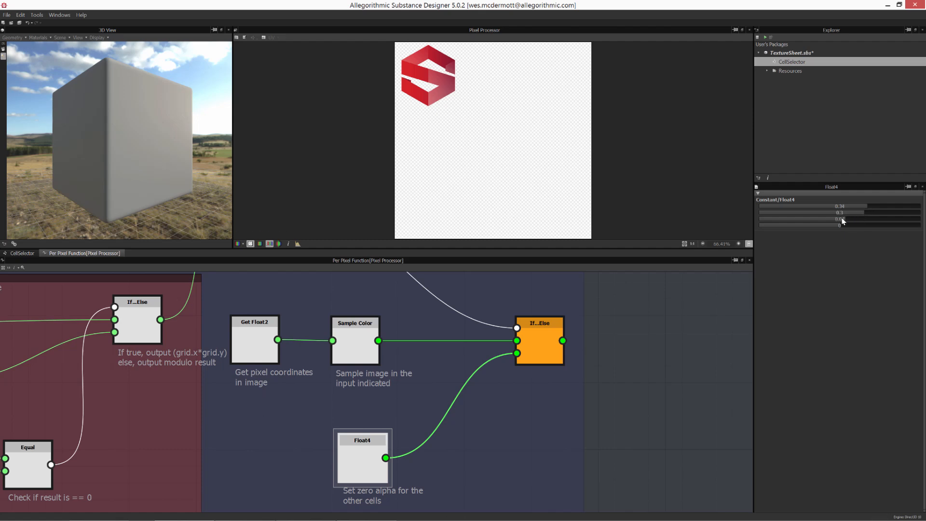
click(891, 220)
drag(851, 226, 923, 221)
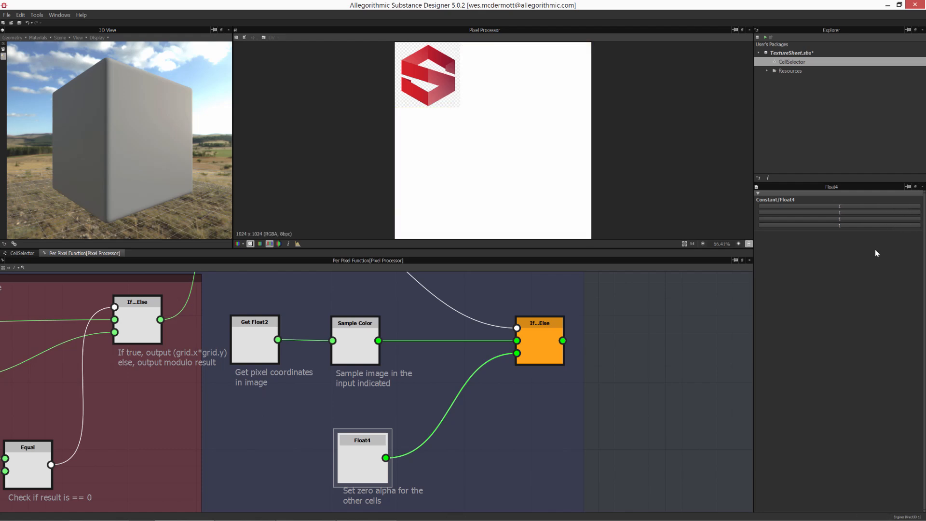
click(839, 207)
click(839, 213)
click(839, 219)
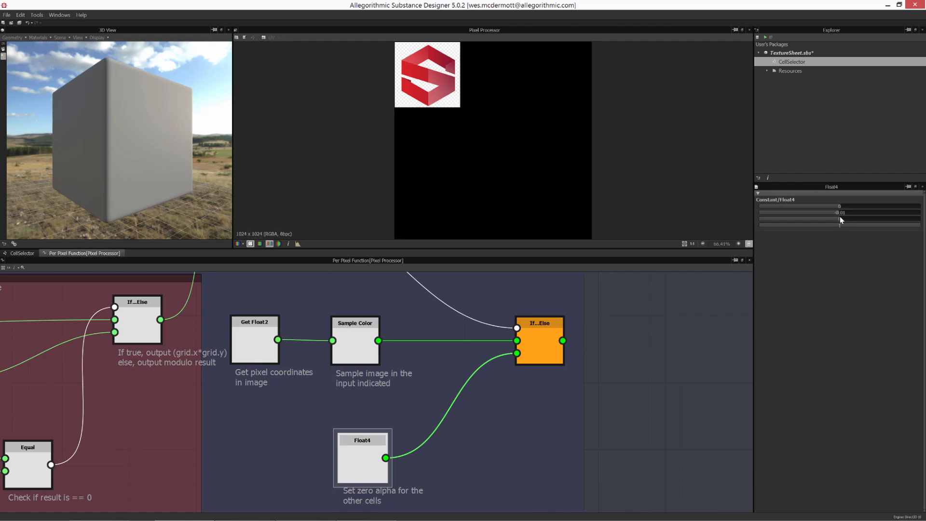
drag(839, 214, 838, 213)
drag(917, 227, 840, 229)
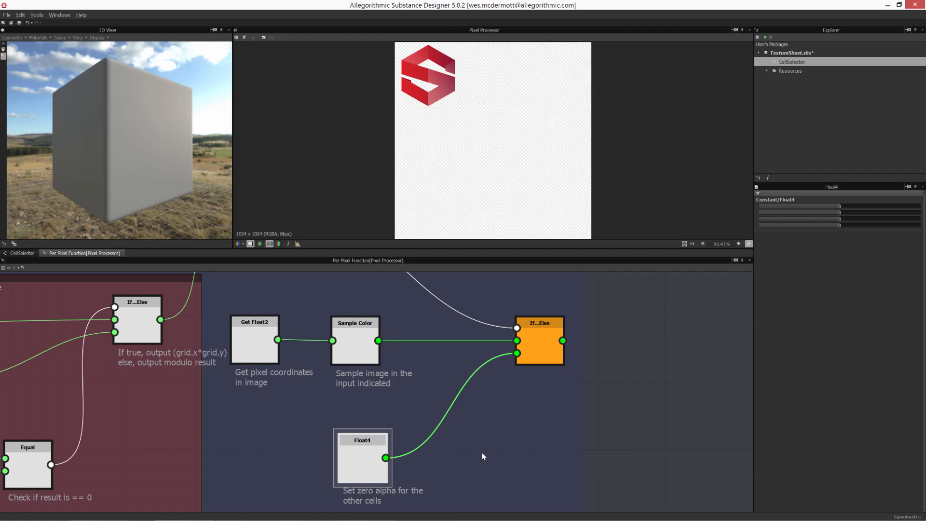
- Move the Get Integer and To Float nodes as a pair below the Equal node
middle_drag(465, 452, 470, 278)
scroll(453, 421, down, 5)
middle_drag(453, 420, 488, 259)
middle_drag(377, 492, 467, 377)
scroll(468, 377, up, 1)
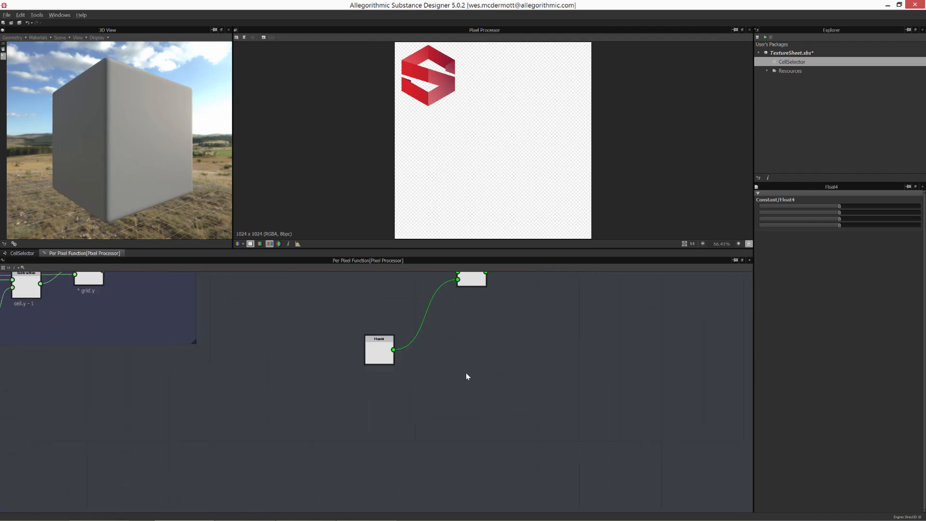
scroll(448, 304, up, 3)
middle_drag(449, 304, 450, 418)
middle_drag(296, 370, 476, 465)
scroll(347, 421, down, 1)
middle_drag(342, 419, 424, 409)
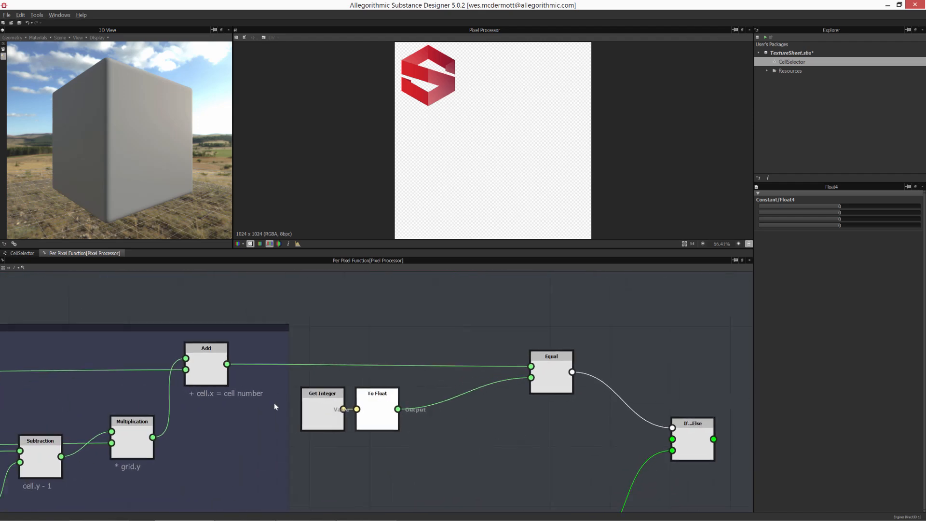
drag(210, 370, 215, 371)
middle_drag(374, 416, 371, 402)
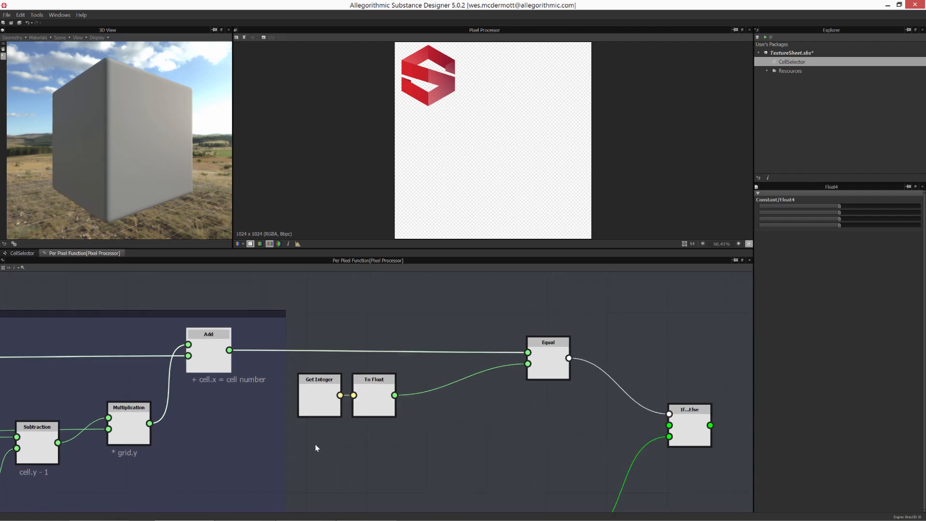
drag(317, 448, 385, 418)
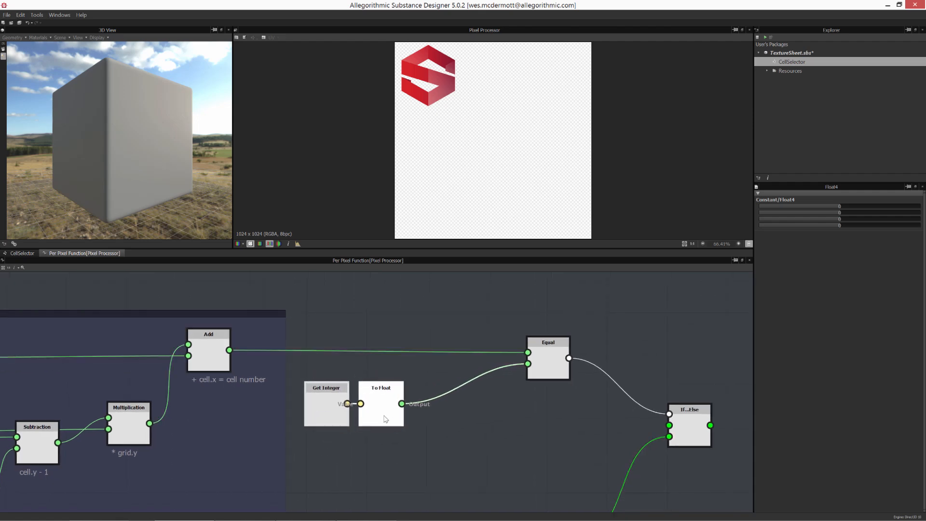
middle_drag(472, 504, 258, 386)
drag(338, 424, 344, 414)
middle_drag(429, 396, 416, 454)
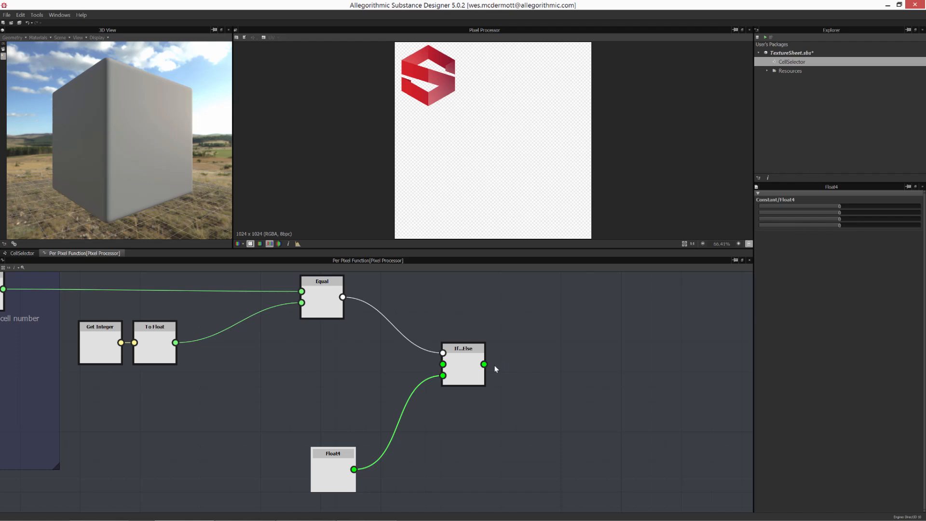
- Move the new If...Else and Float4 nodes further right
drag(469, 366, 530, 366)
click(355, 374)
middle_drag(350, 374, 537, 369)
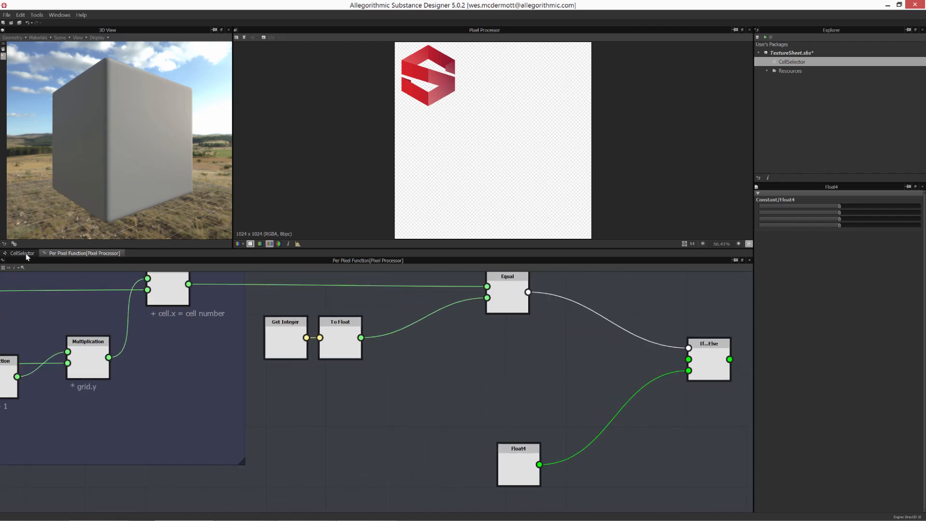
- Display the Bitmap texture sheet in the 2D view and compare it with the per-pixel function graph
click(27, 254)
double_click(242, 359)
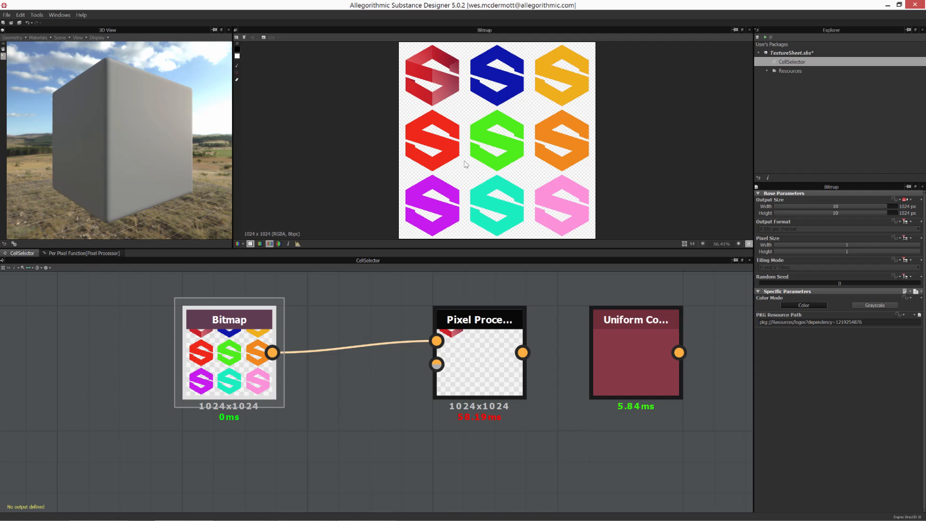
click(82, 253)
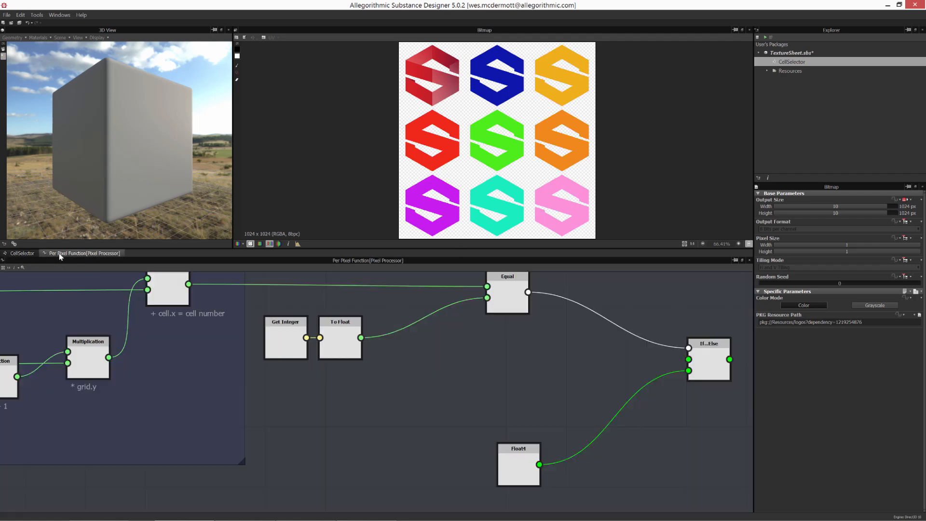
middle_drag(256, 390, 318, 419)
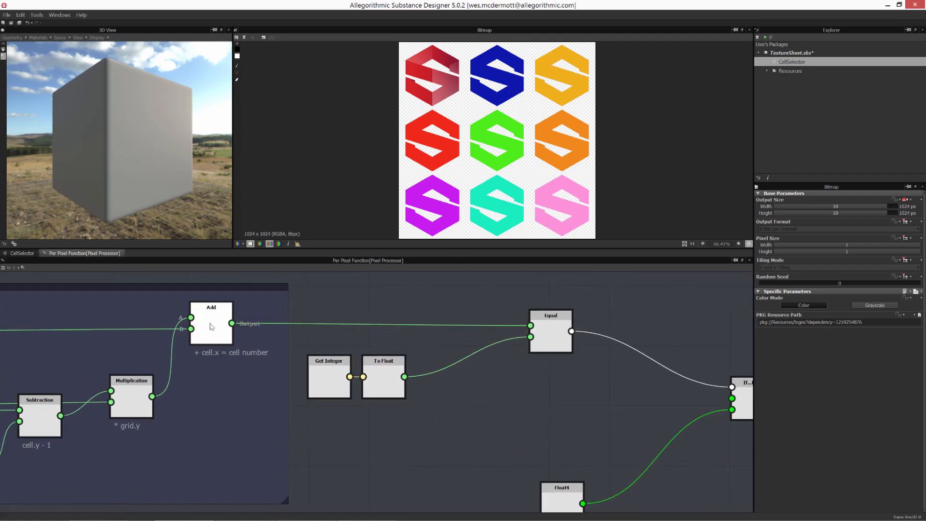
middle_drag(473, 391, 316, 383)
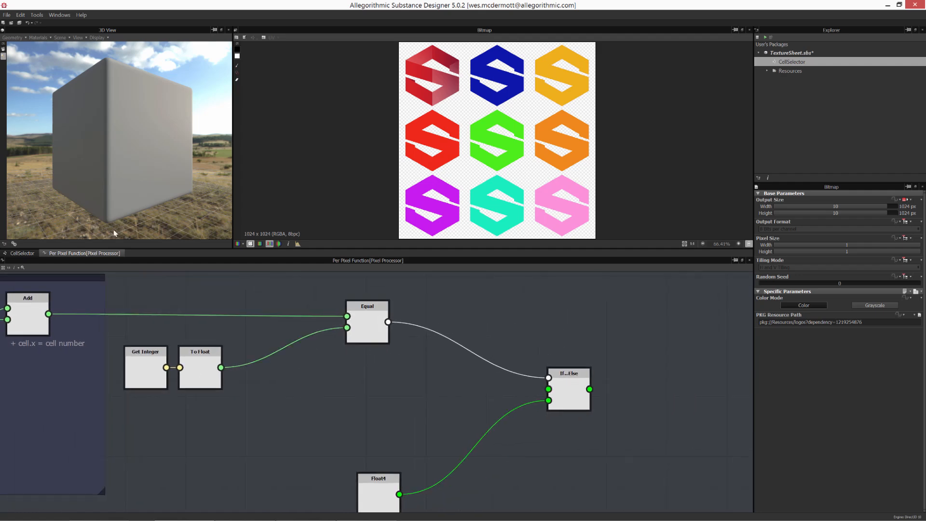
click(23, 254)
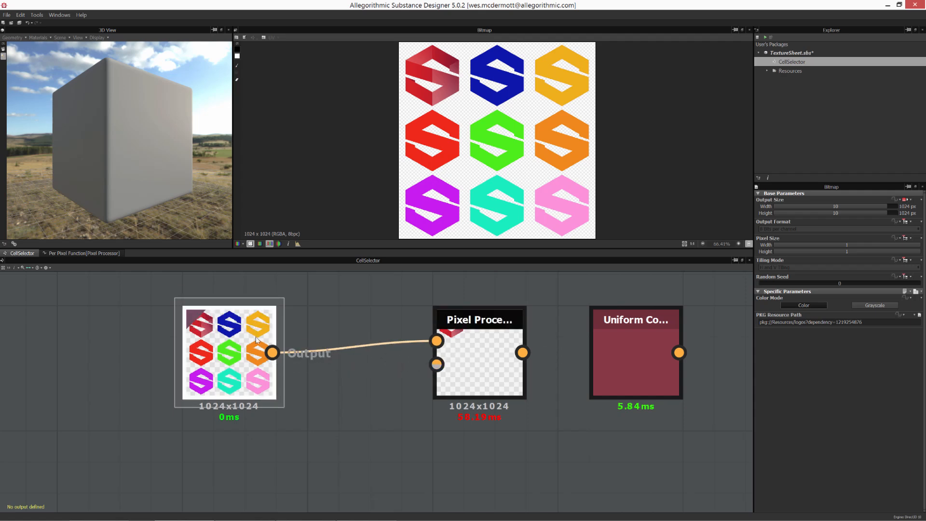
- Reposition the Bitmap node in the CellSelector graph and return to the per-pixel function graph
drag(260, 341, 229, 325)
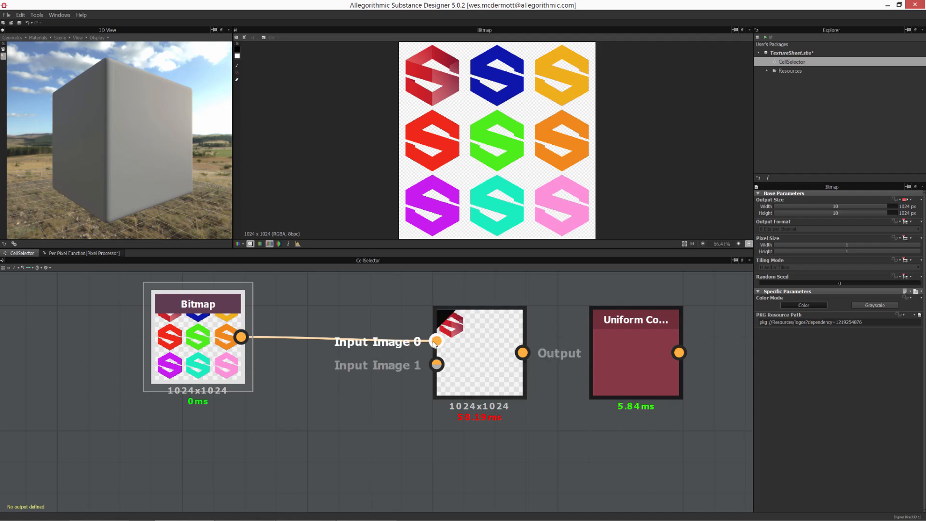
click(76, 255)
middle_drag(405, 400, 424, 391)
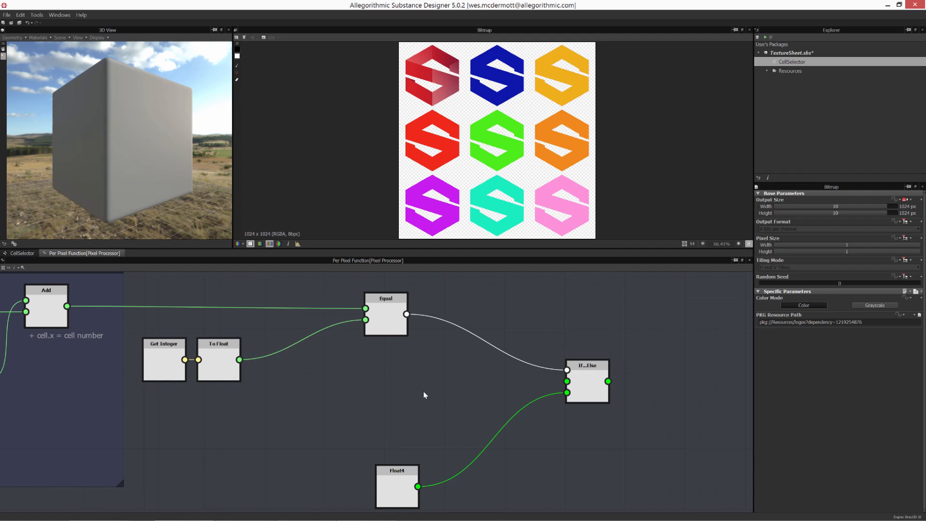
- Add a Get Float2 node below the Equal node and set its variable to $pos
right_click(398, 384)
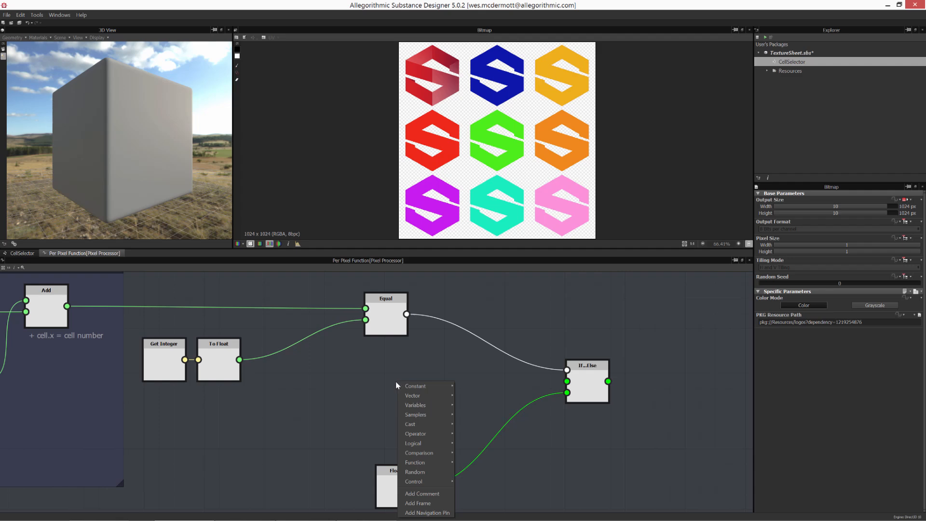
mouse_move(413, 389)
mouse_move(419, 405)
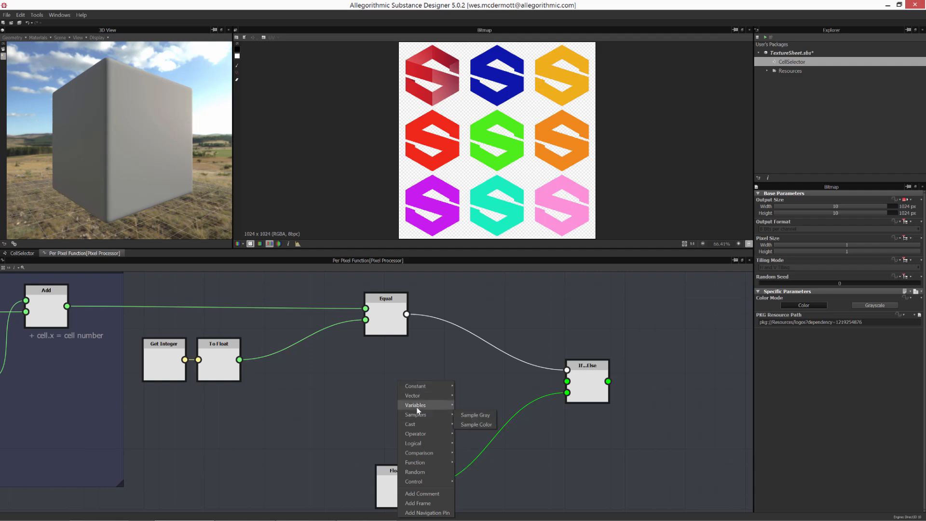
click(474, 424)
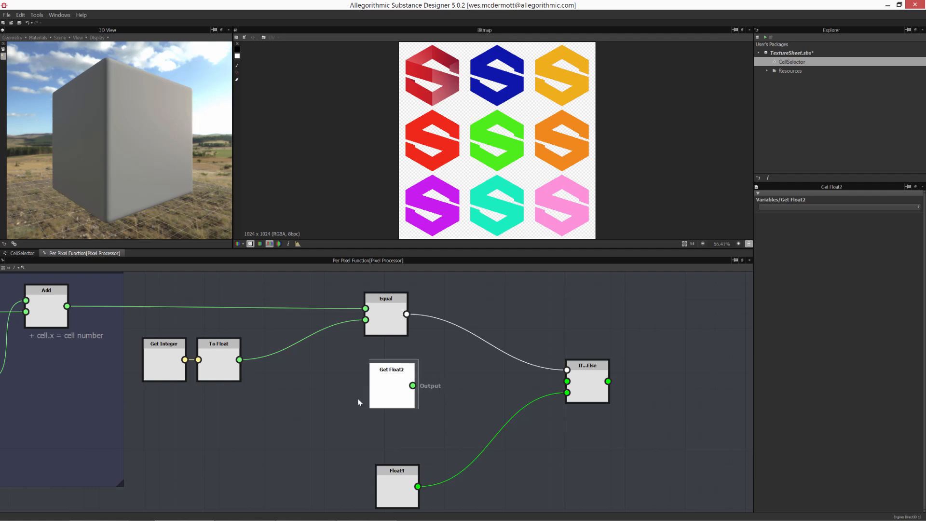
drag(386, 381, 336, 391)
click(865, 206)
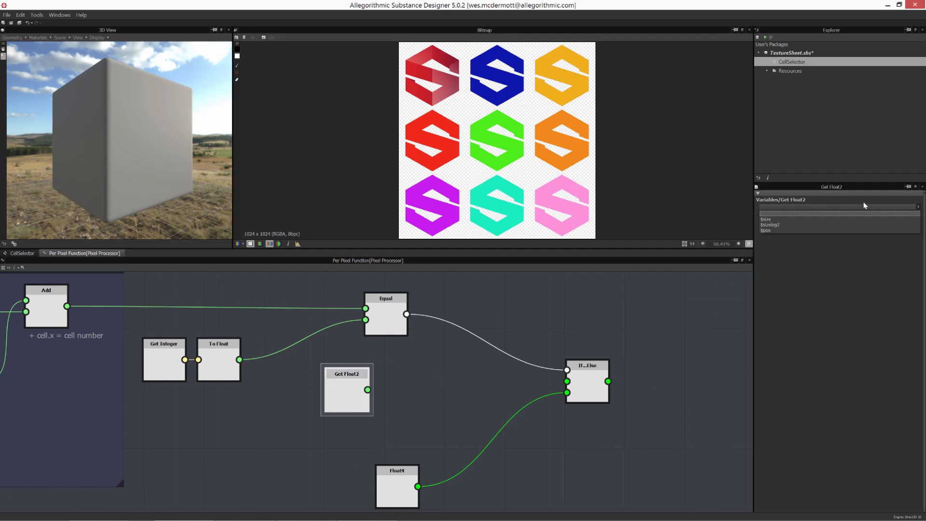
click(766, 230)
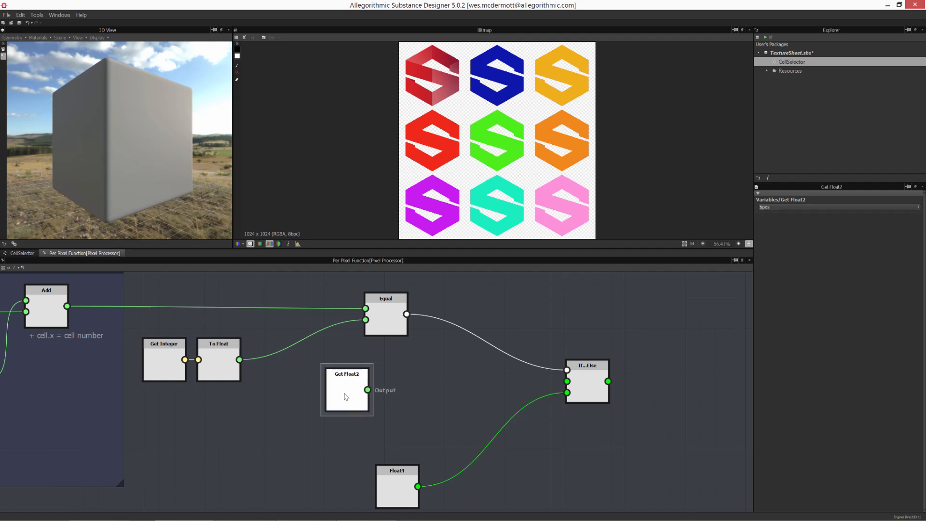
drag(345, 395, 350, 402)
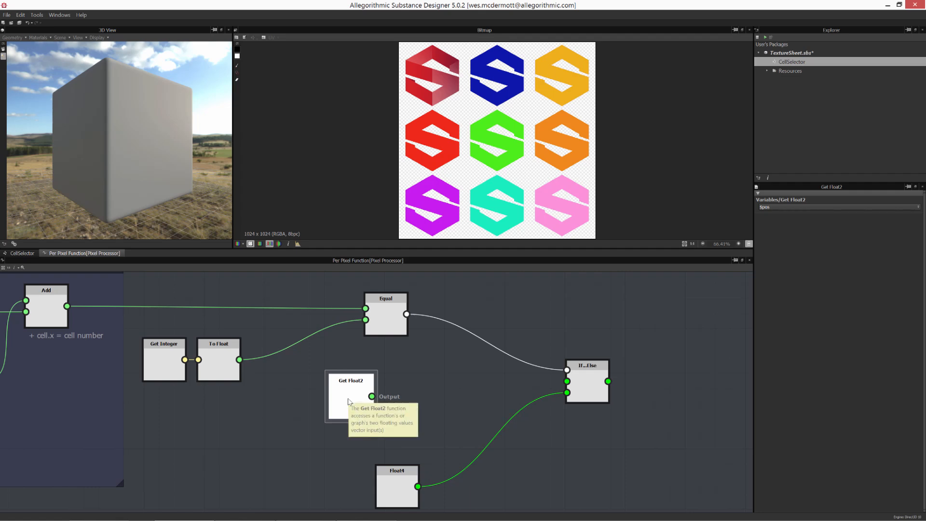
- Add a Sample Color node and connect the Get Float2 output to its Position input
middle_drag(377, 393, 442, 393)
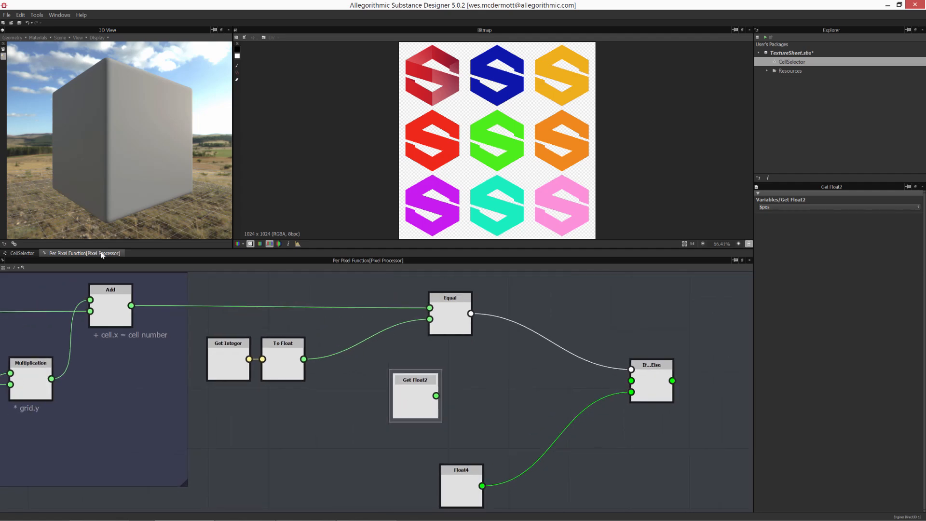
click(19, 253)
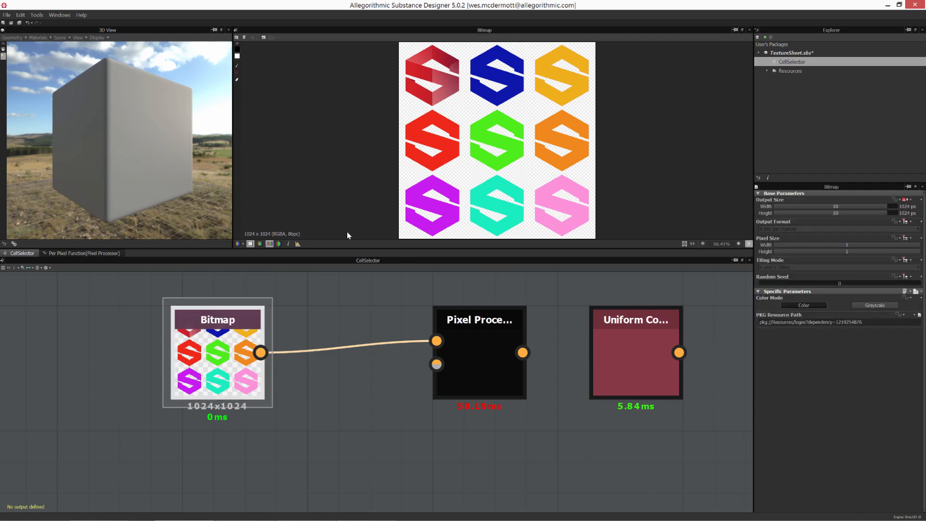
click(82, 253)
drag(409, 392, 418, 392)
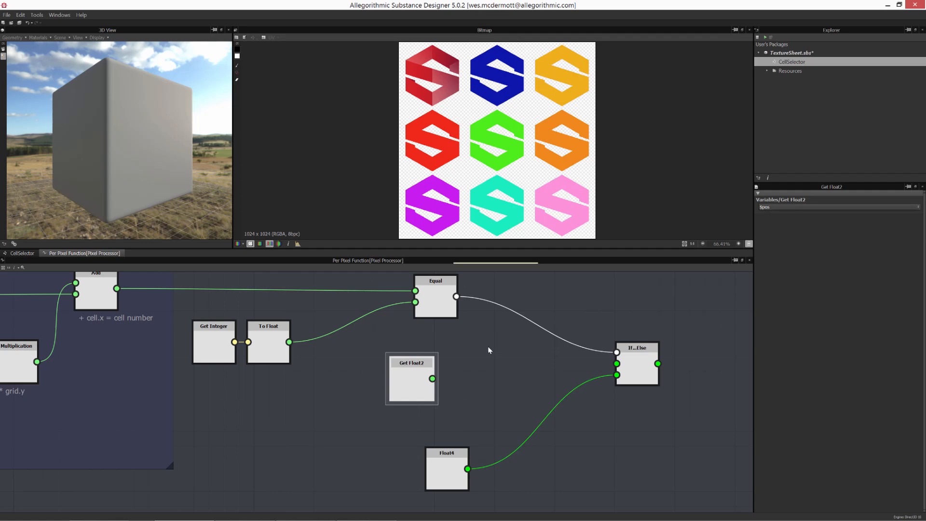
right_click(481, 385)
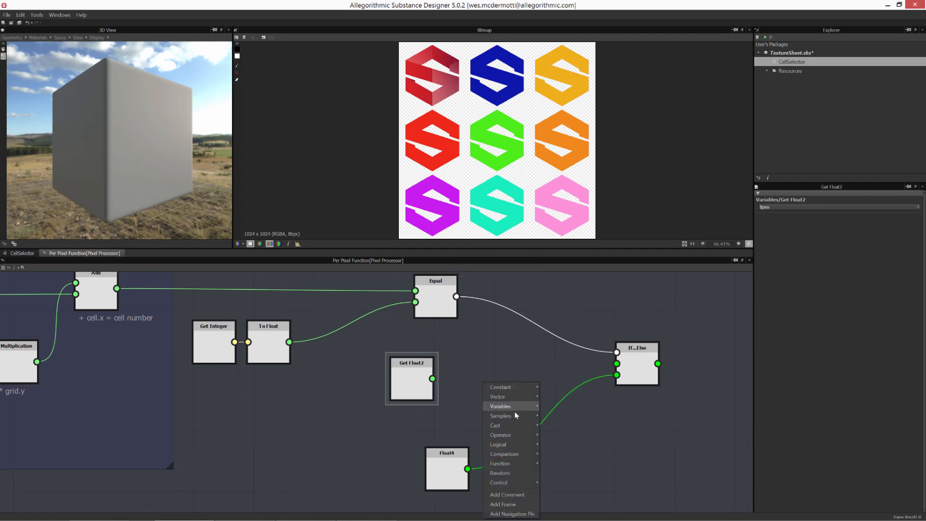
mouse_move(514, 415)
click(557, 427)
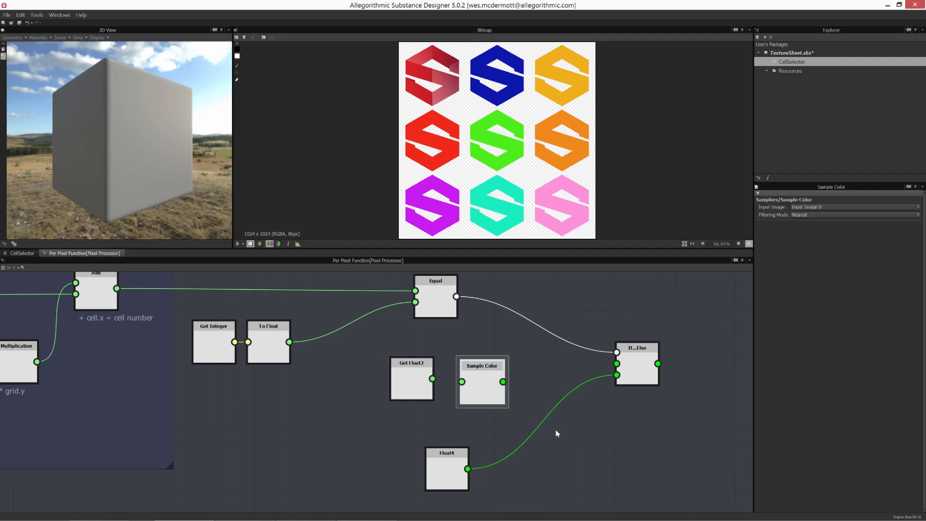
drag(413, 380, 390, 380)
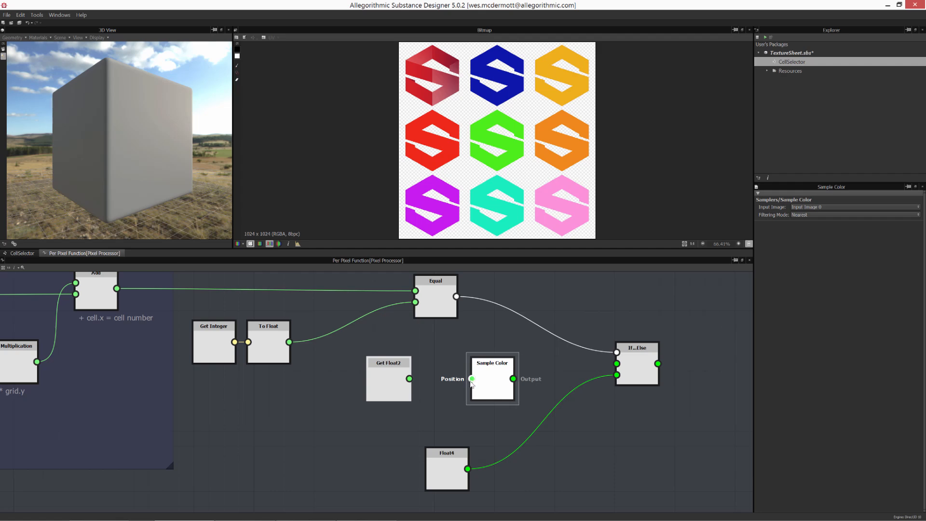
drag(409, 379, 472, 379)
- Inspect the Sample Color node's input image options
click(401, 384)
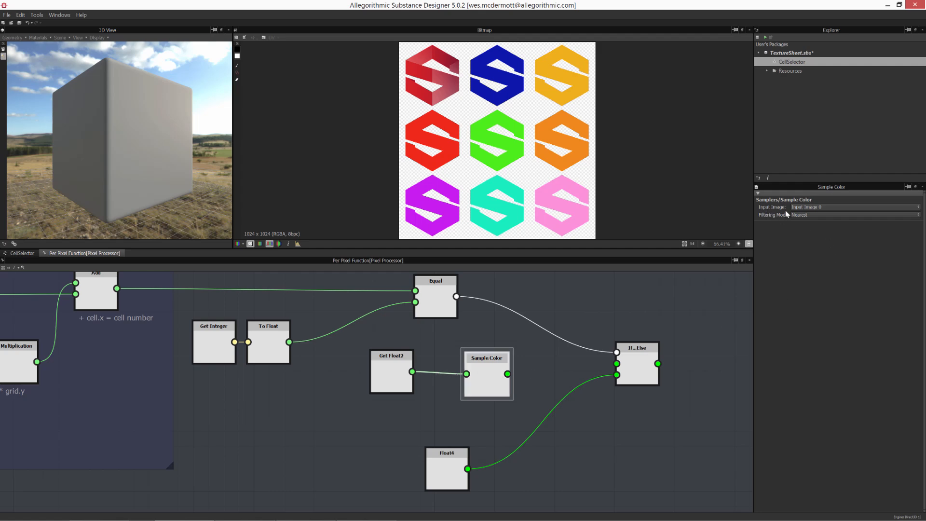
click(841, 206)
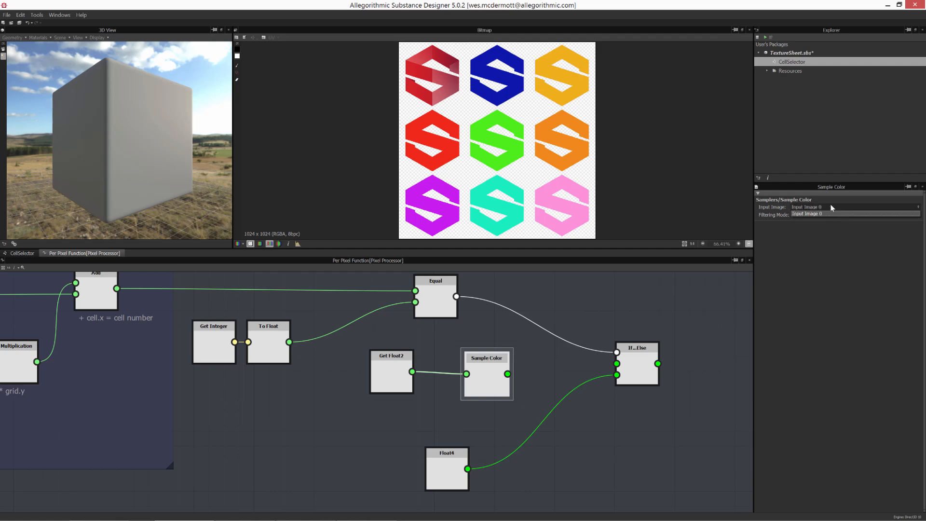
click(831, 250)
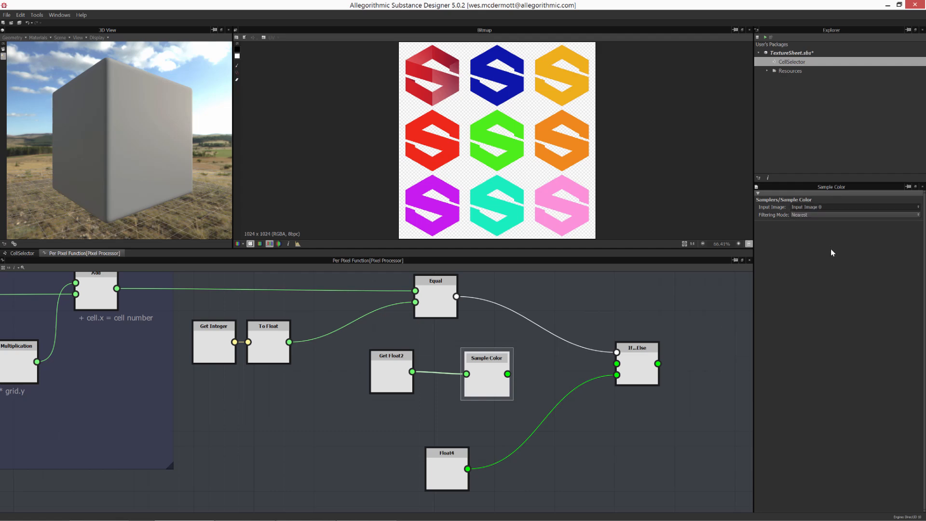
- In the CellSelector graph, move the Uniform Color node below the Bitmap and connect it to the Pixel Processor's Input Image 1
click(22, 252)
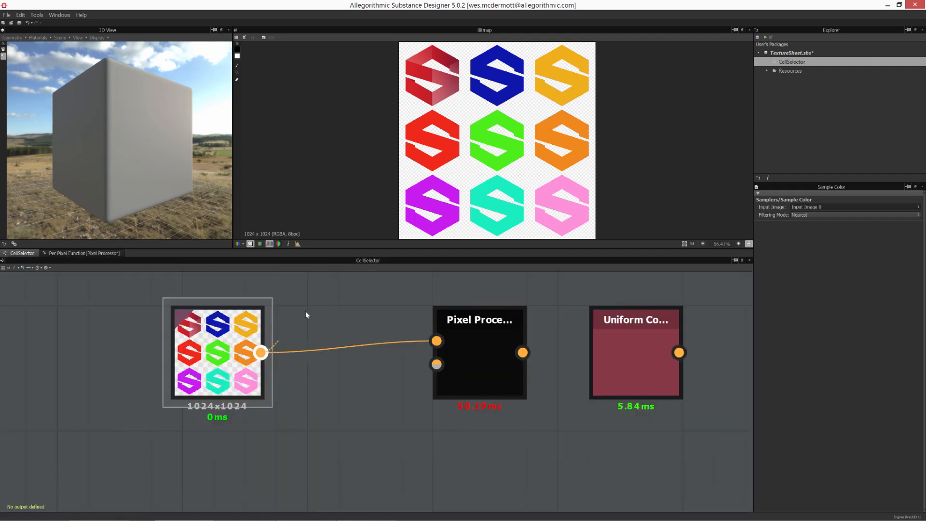
drag(308, 308, 311, 308)
drag(622, 321, 215, 434)
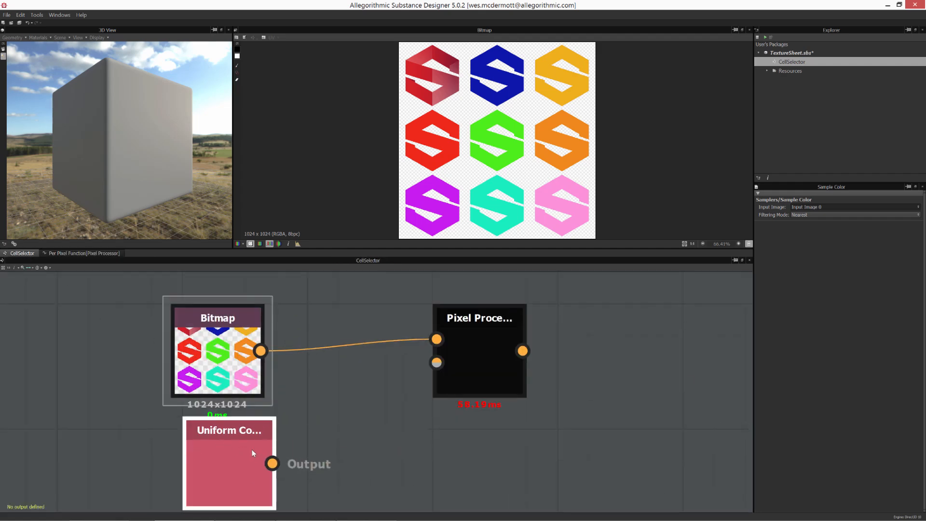
drag(272, 463, 436, 362)
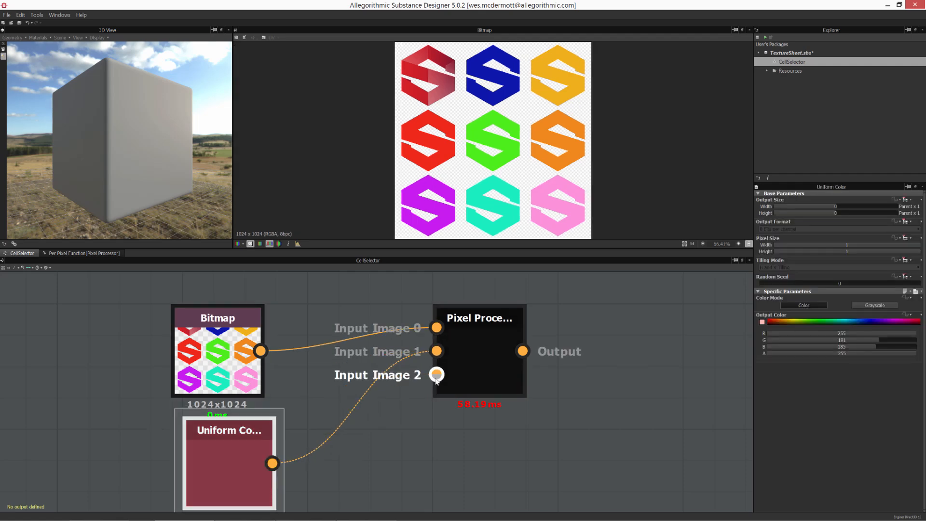
- Check the Sample Color node's input image choices, keeping Input Image 0
click(78, 254)
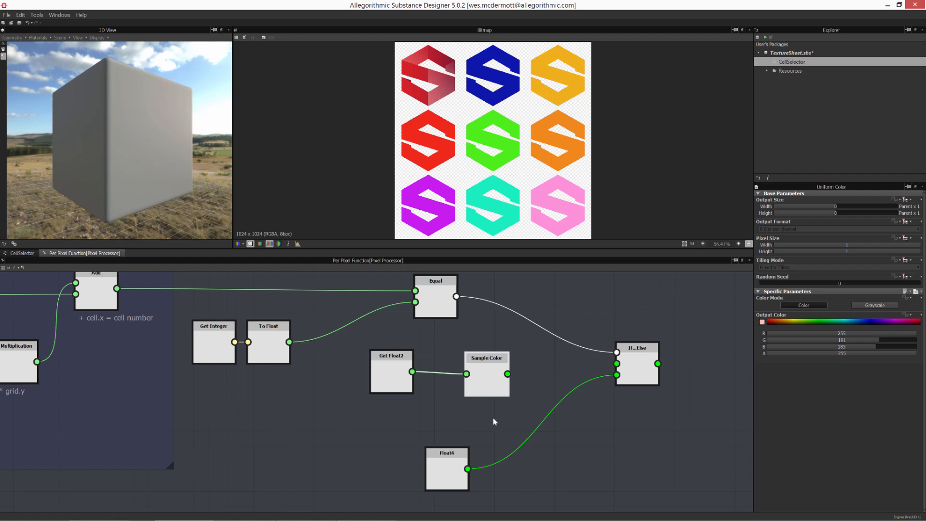
click(496, 378)
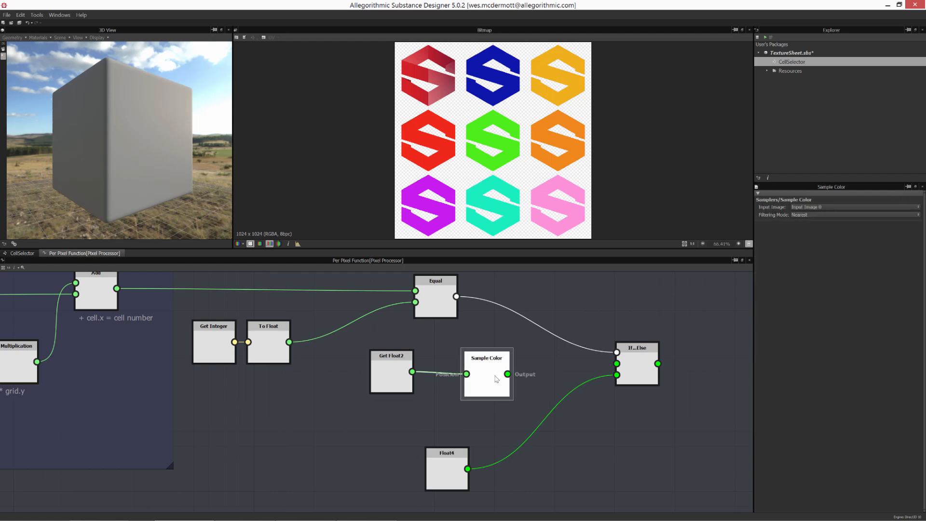
click(838, 207)
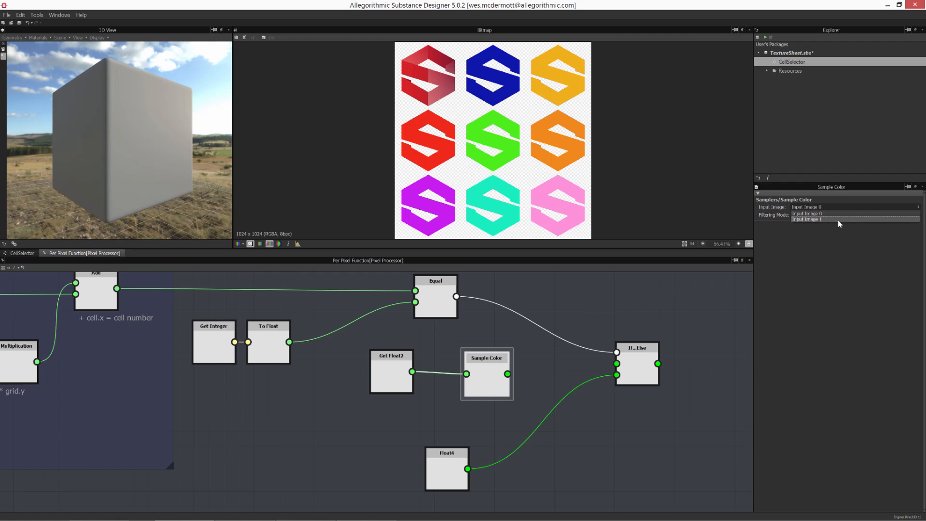
click(812, 215)
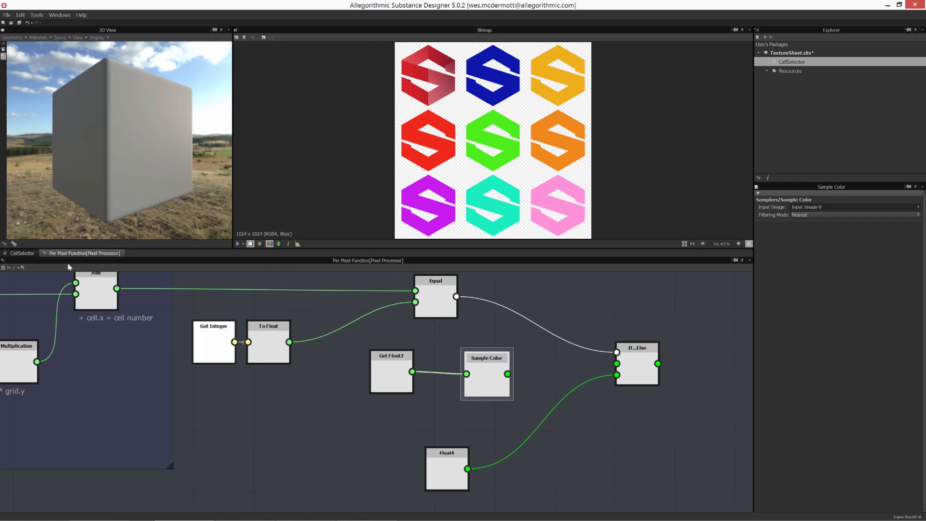
- Disconnect the Uniform Color node from the Pixel Processor in the CellSelector graph
click(22, 253)
drag(211, 351, 222, 338)
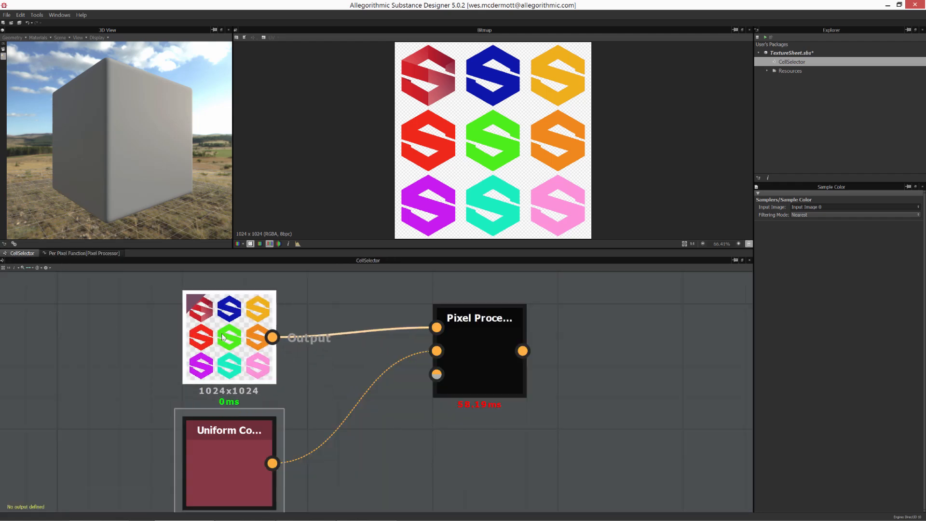
drag(357, 363, 399, 388)
key(Delete)
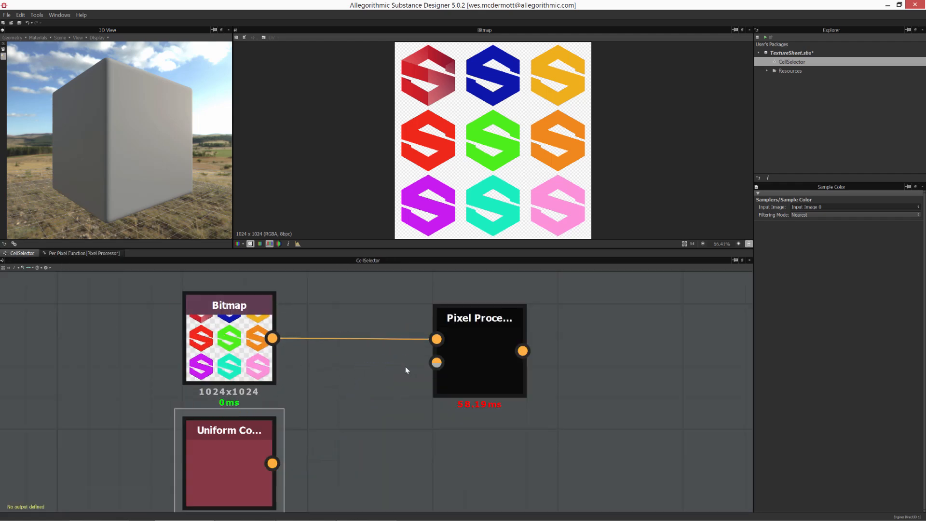
- Connect the Sample Color output to the If input of the If...Else node
click(212, 346)
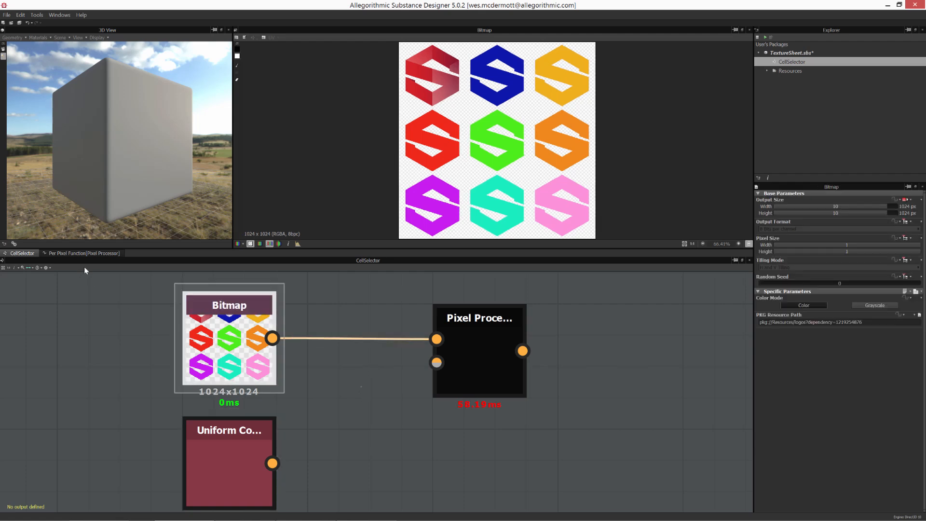
click(96, 253)
click(323, 398)
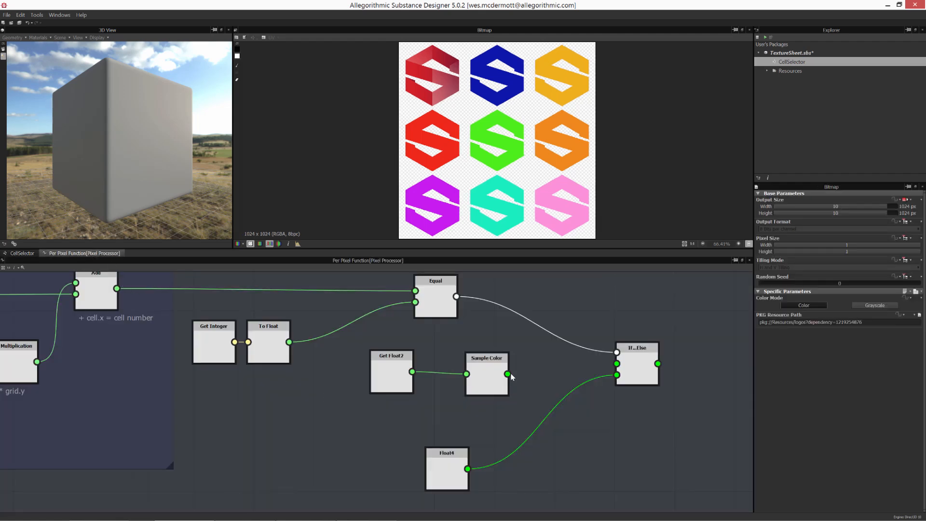
drag(509, 373, 618, 365)
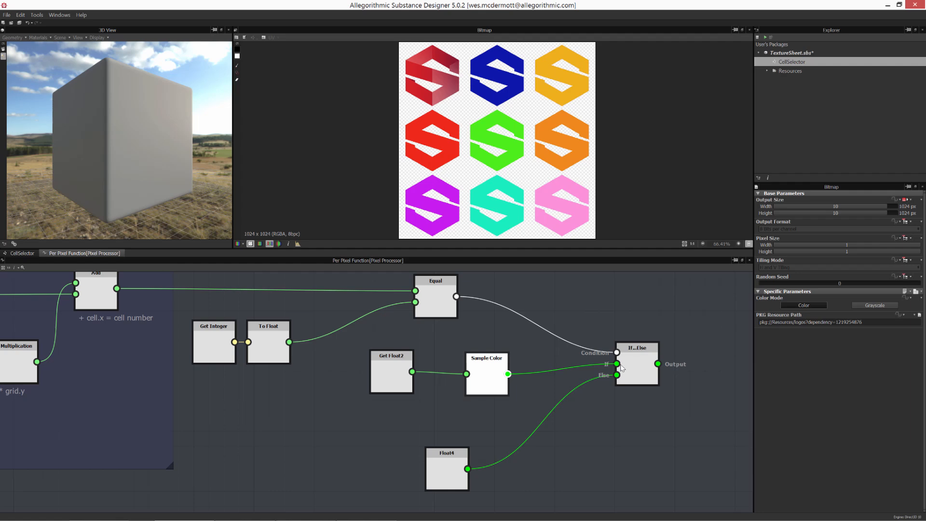
- Rearrange the Get Float2, Sample Color and Float4 nodes closer to the If...Else node
click(391, 376)
drag(484, 381, 509, 375)
drag(402, 378, 451, 366)
drag(448, 466, 463, 465)
drag(443, 357, 443, 362)
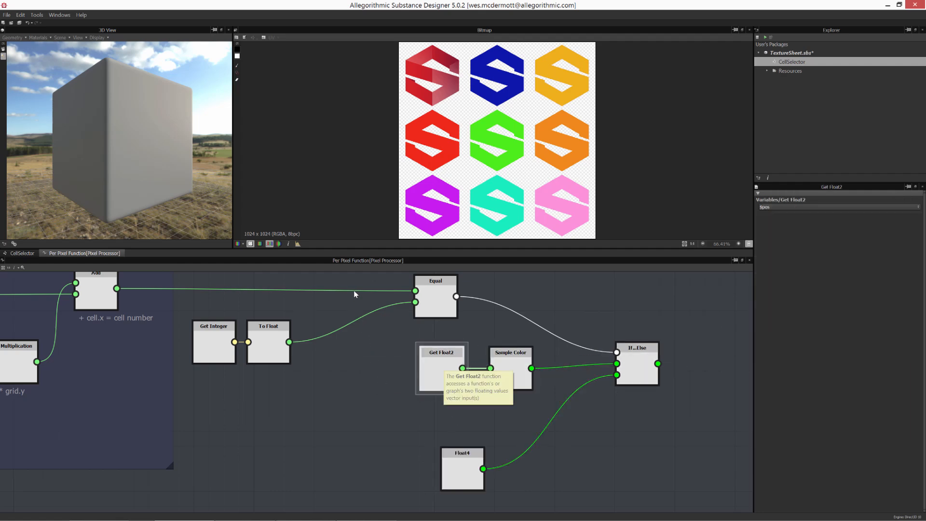
- Survey the per-pixel function graph from the Cell Number frame to the If...Else node
drag(370, 275, 647, 476)
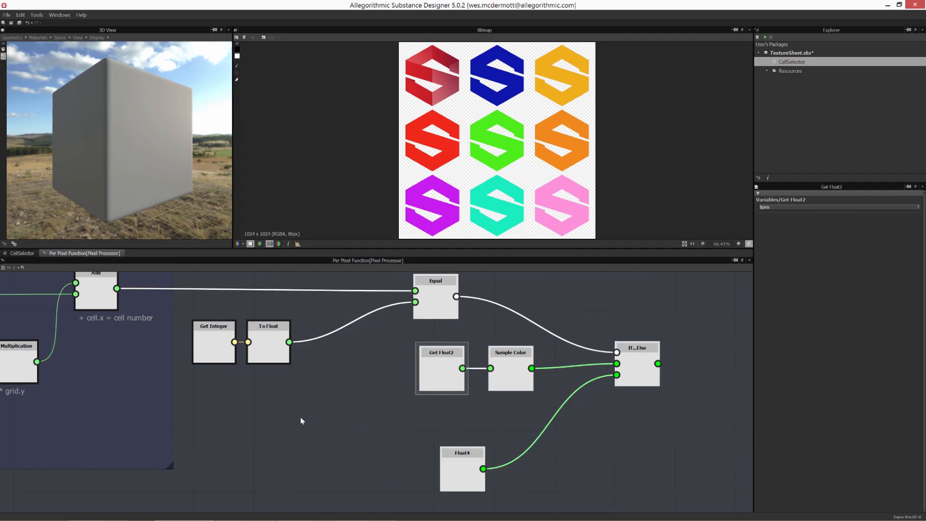
middle_drag(300, 418, 457, 436)
scroll(393, 429, down, 1)
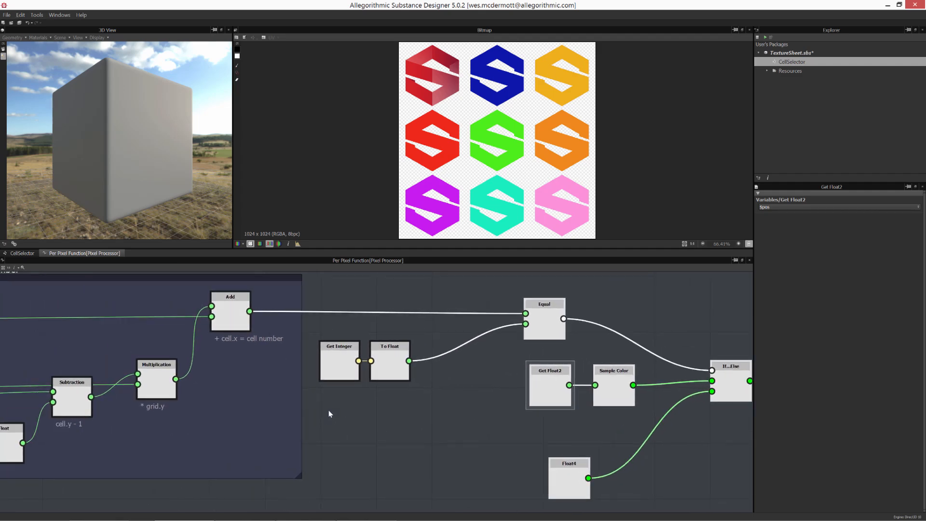
middle_drag(389, 360, 488, 376)
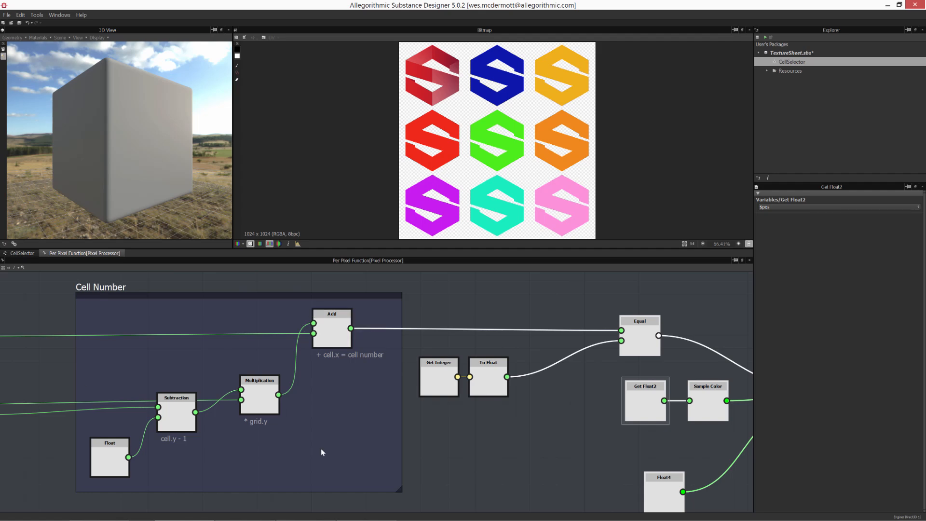
middle_drag(366, 370, 214, 357)
scroll(202, 366, up, 1)
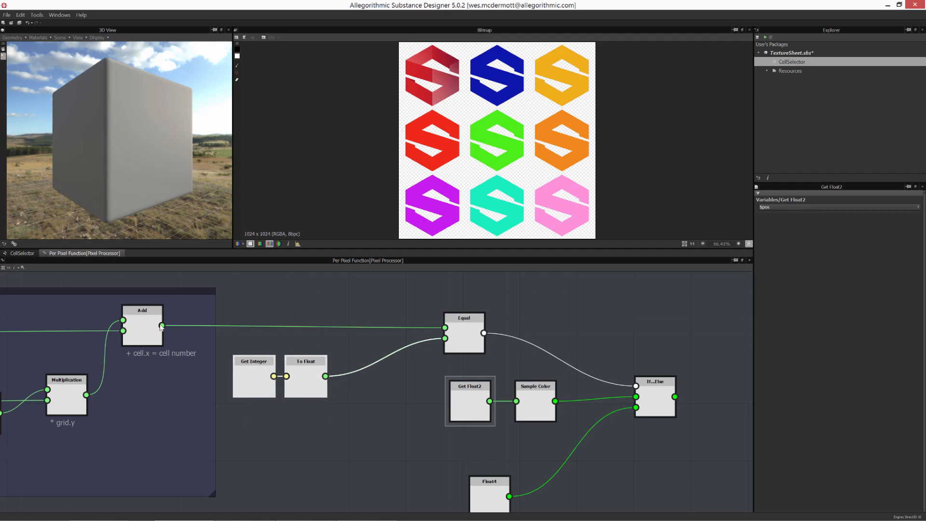
- Return to the CellSelector graph and display its input parameters
click(22, 253)
click(613, 400)
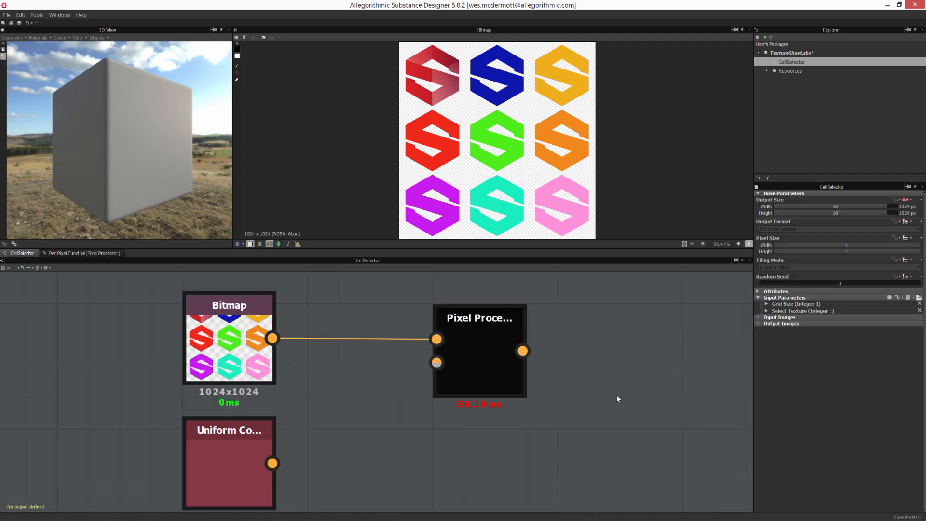
- Inspect the Select Texture parameter's settings and reopen the per-pixel function graph
click(767, 311)
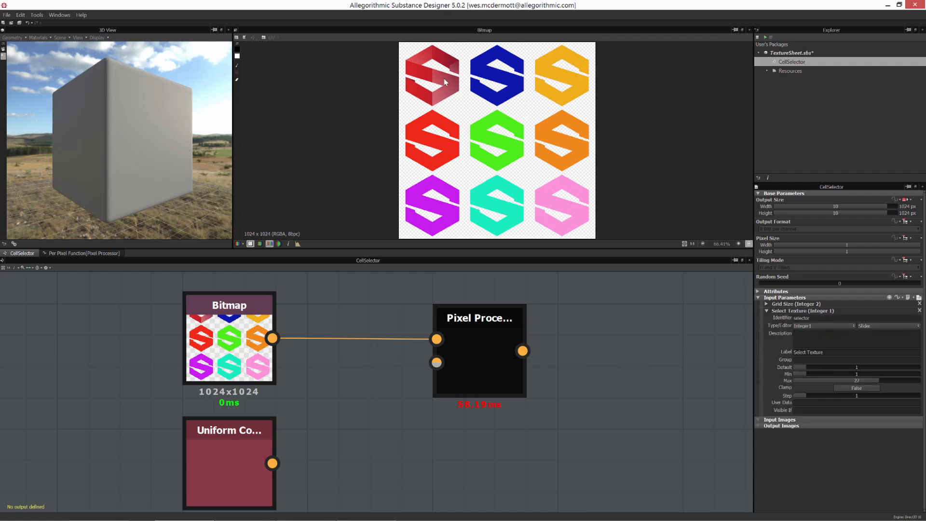
click(99, 254)
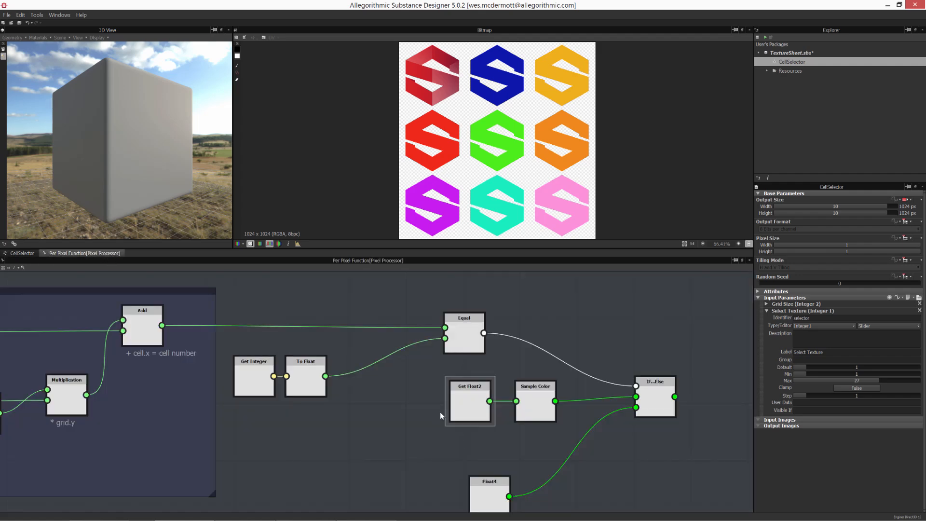
- Reposition the If...Else and Float4 nodes slightly to tidy the branch wiring
drag(652, 385, 644, 407)
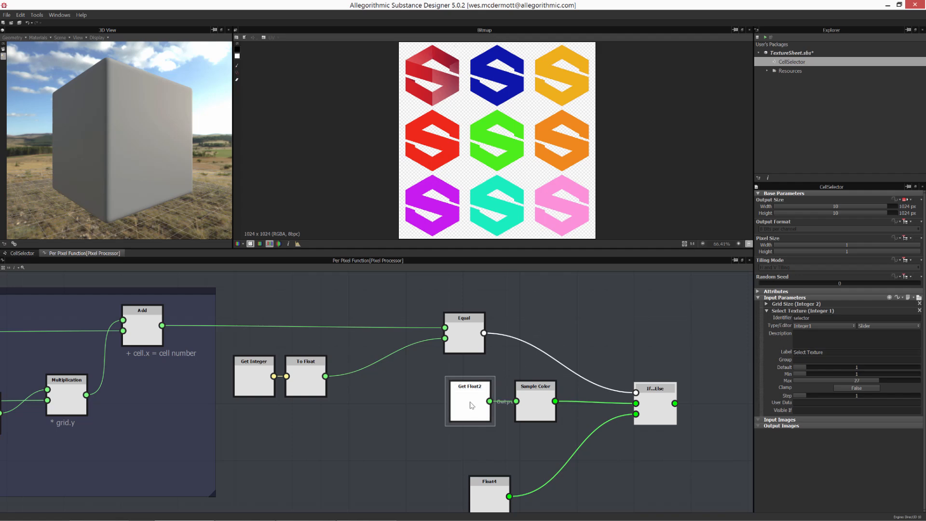
click(471, 405)
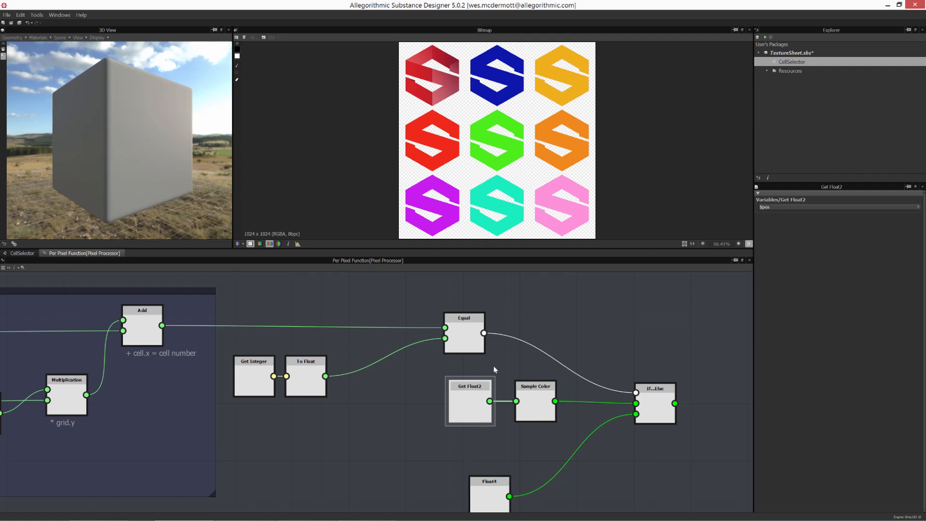
click(544, 407)
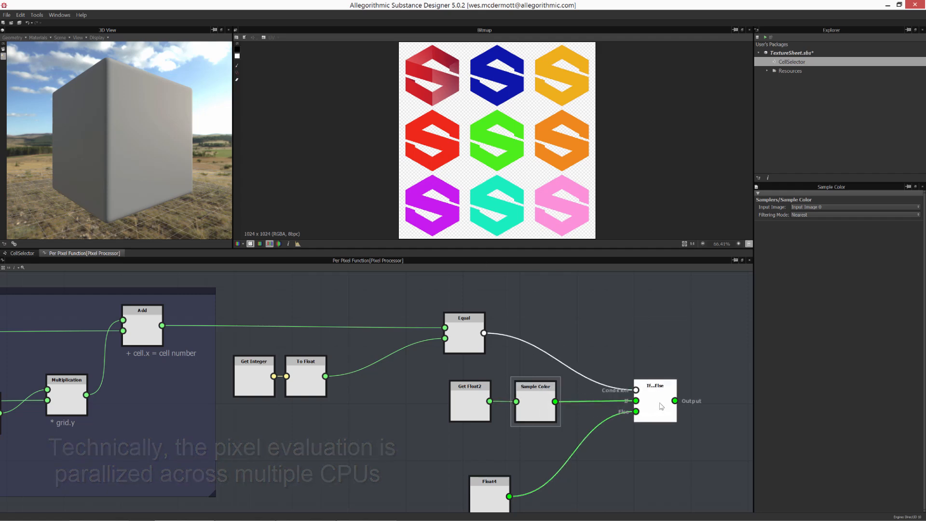
drag(545, 403, 544, 404)
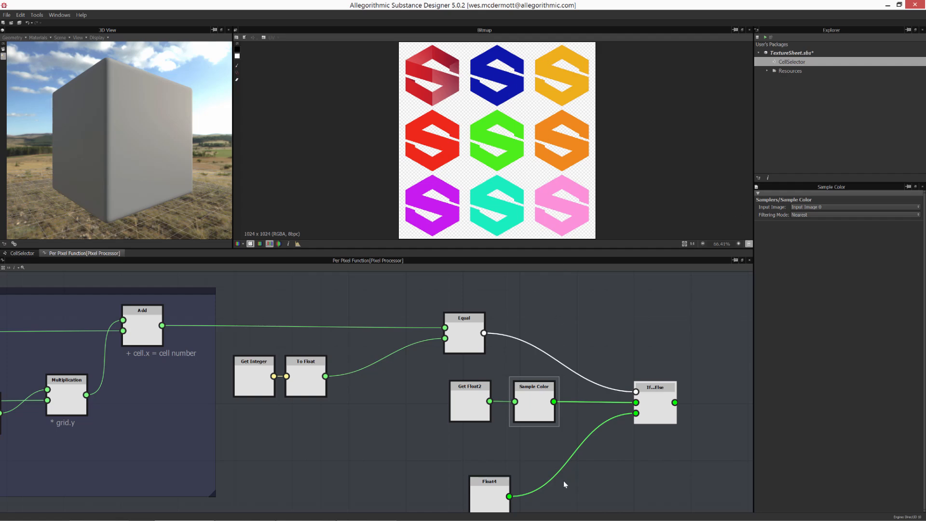
drag(497, 491, 484, 464)
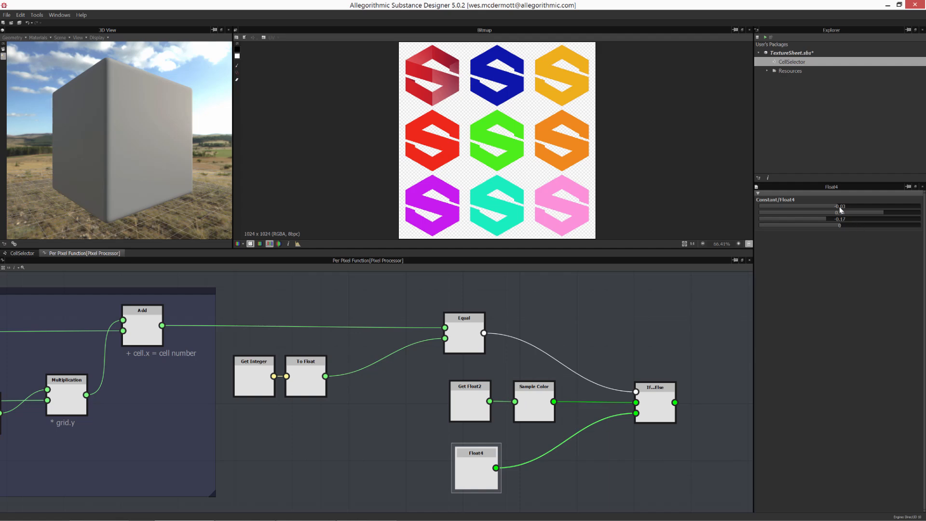
- Set all four components of the Float4 constant to 0 for a transparent black else value
drag(843, 208, 842, 209)
click(842, 213)
click(841, 219)
double_click(842, 206)
key(Tab)
text(0)
key(Tab)
text(0)
key(Tab)
click(835, 232)
- Set the If...Else node as the output node of the per-pixel function
middle_drag(562, 349, 528, 338)
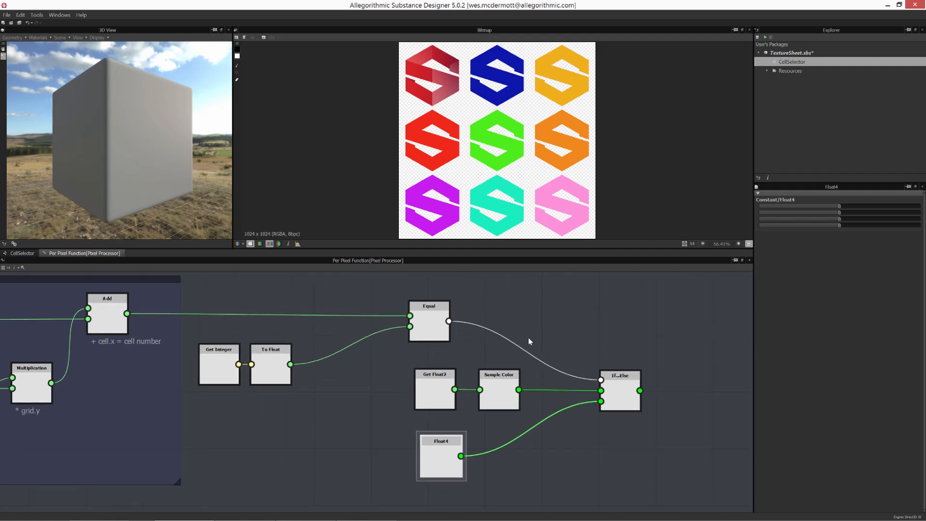
click(610, 389)
right_click(615, 380)
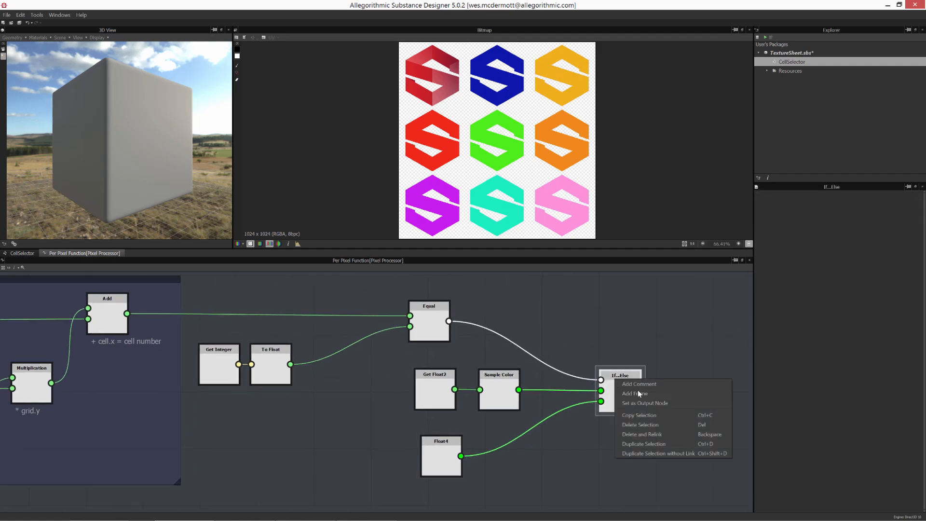
click(663, 403)
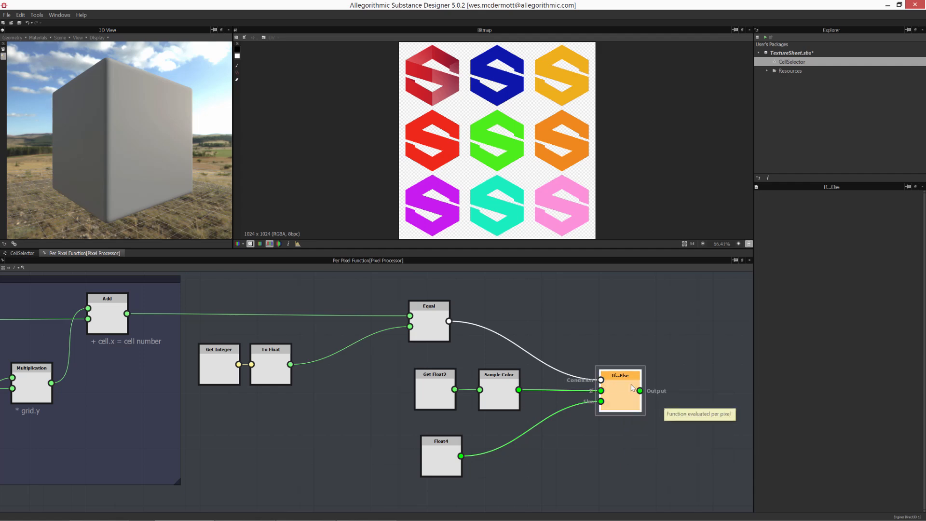
- Return to the CellSelector graph and view the Pixel Processor's output
click(21, 253)
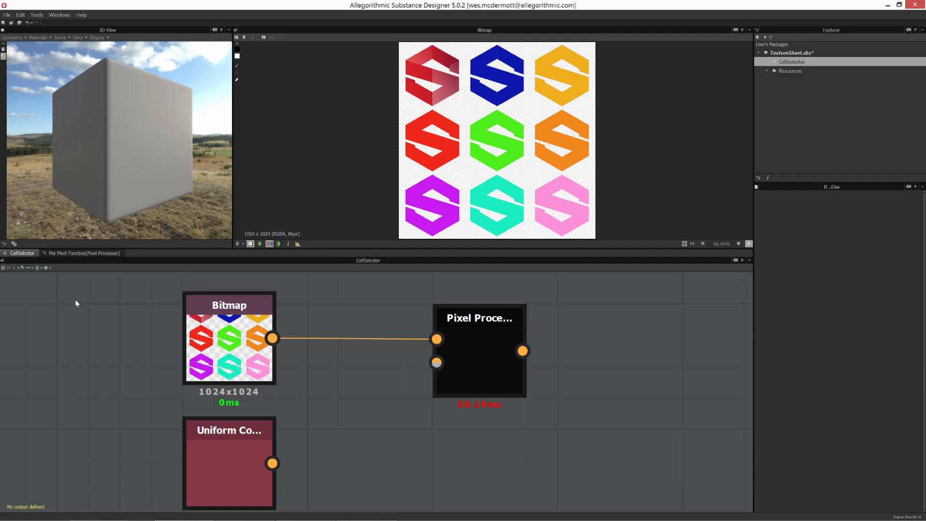
double_click(483, 389)
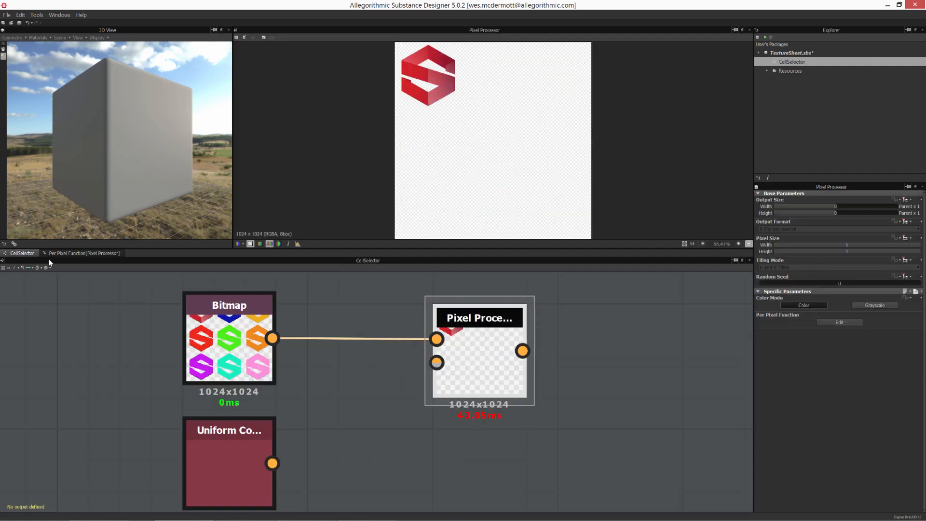
click(63, 254)
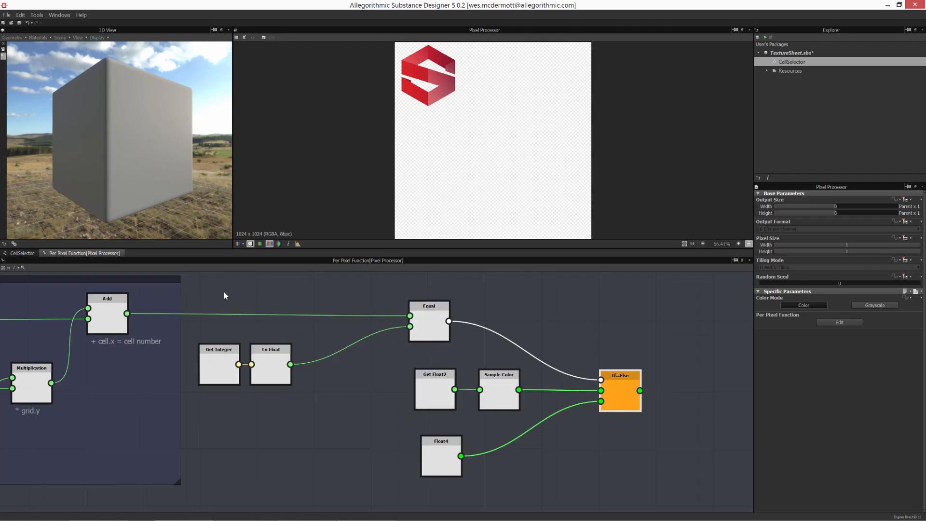
click(21, 253)
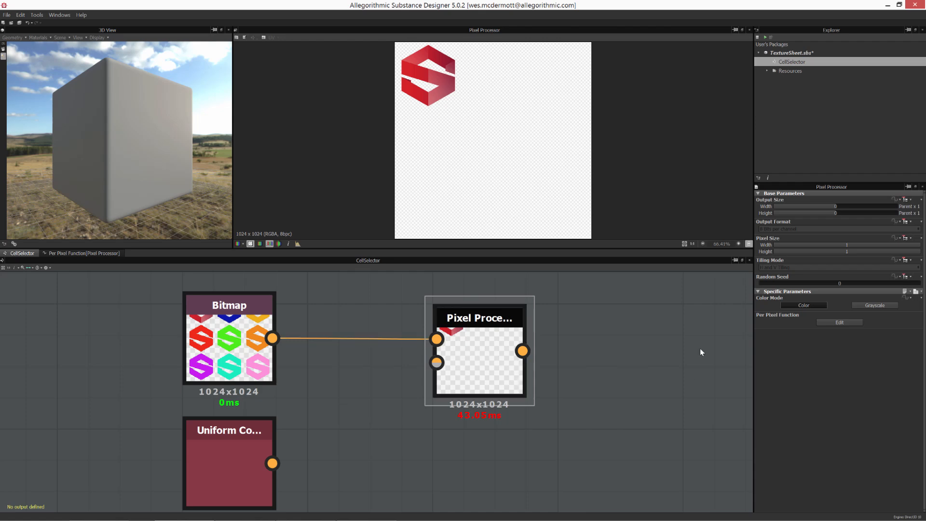
- Open the graph's input parameter preview and set Select Texture to 2
click(655, 368)
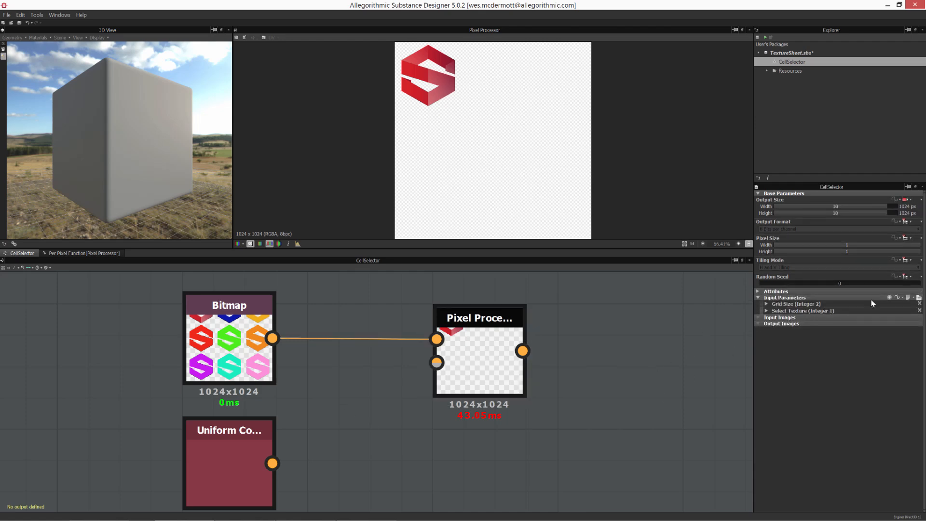
click(920, 299)
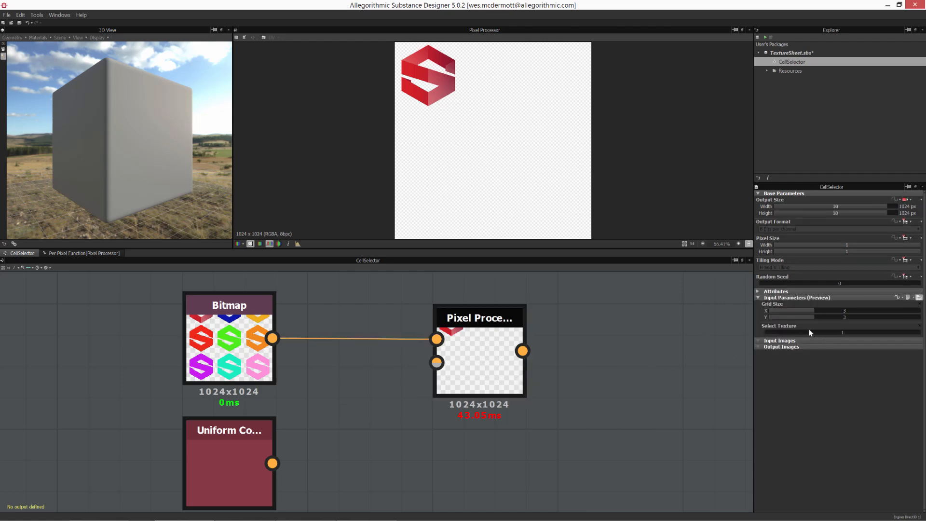
drag(771, 333, 773, 333)
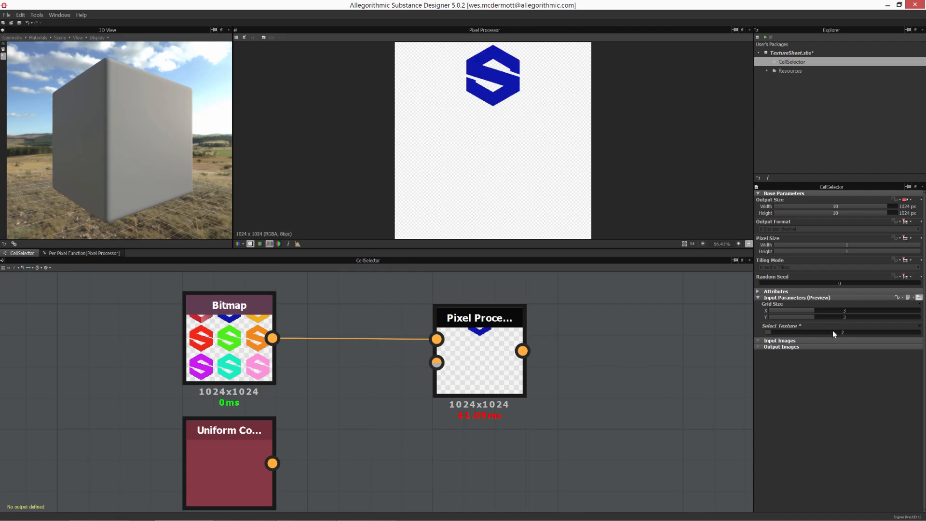
- Survey the per-pixel function graph from the Grid Size frame through Cell Coordinate and Cell Number to If...Else
click(80, 253)
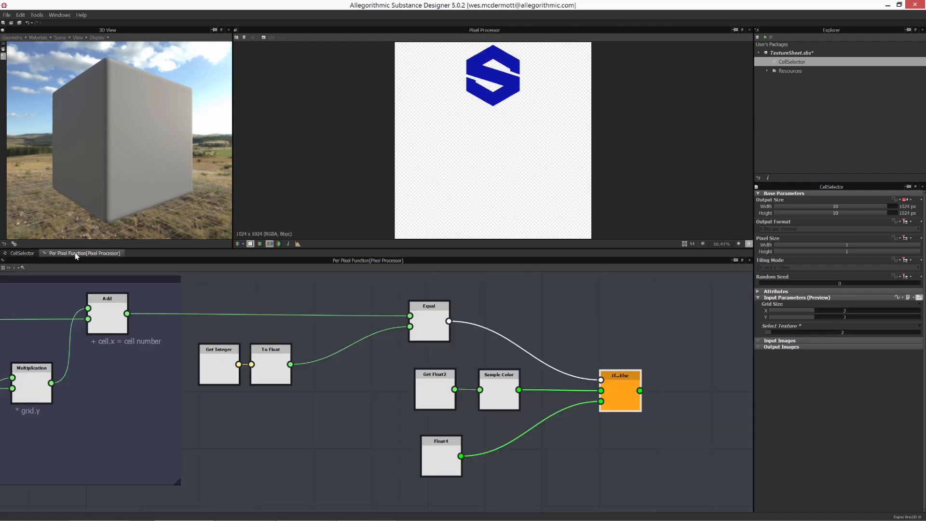
scroll(403, 399, up, 5)
middle_drag(276, 431, 54, 357)
click(254, 369)
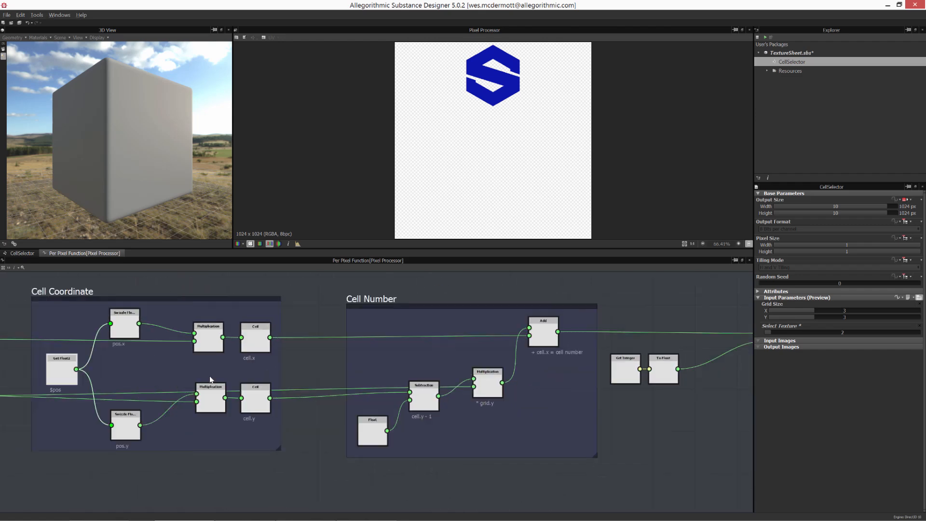
middle_drag(270, 378, 221, 379)
middle_drag(531, 381, 309, 381)
click(571, 382)
drag(572, 383, 560, 387)
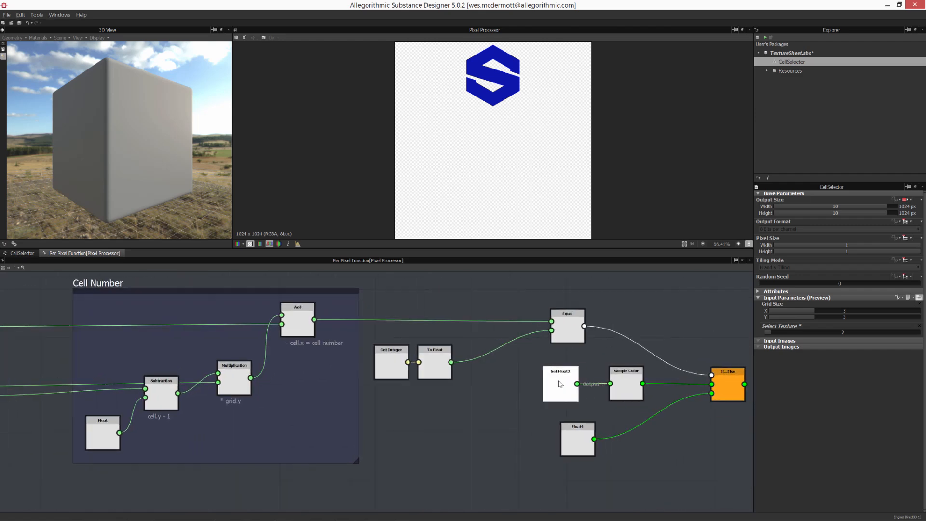
scroll(560, 387, down, 3)
middle_drag(29, 352, 160, 346)
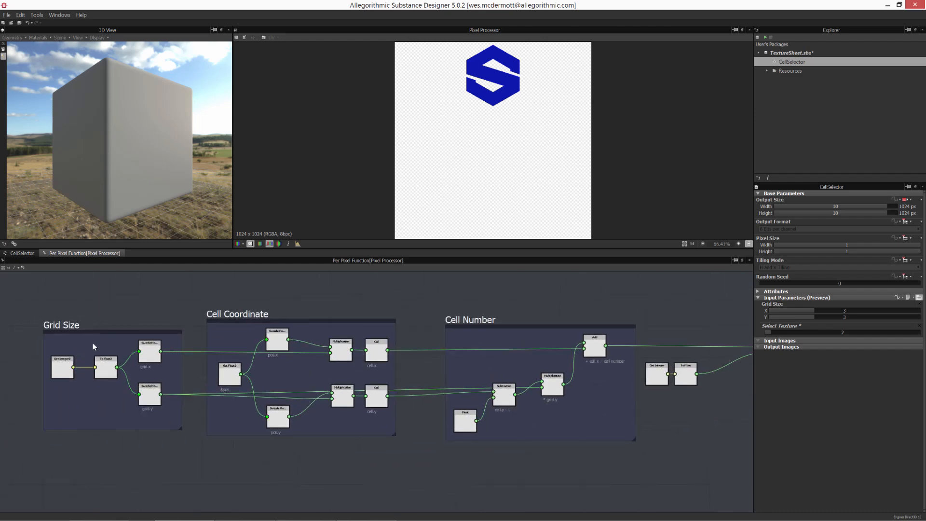
middle_drag(599, 429, 574, 453)
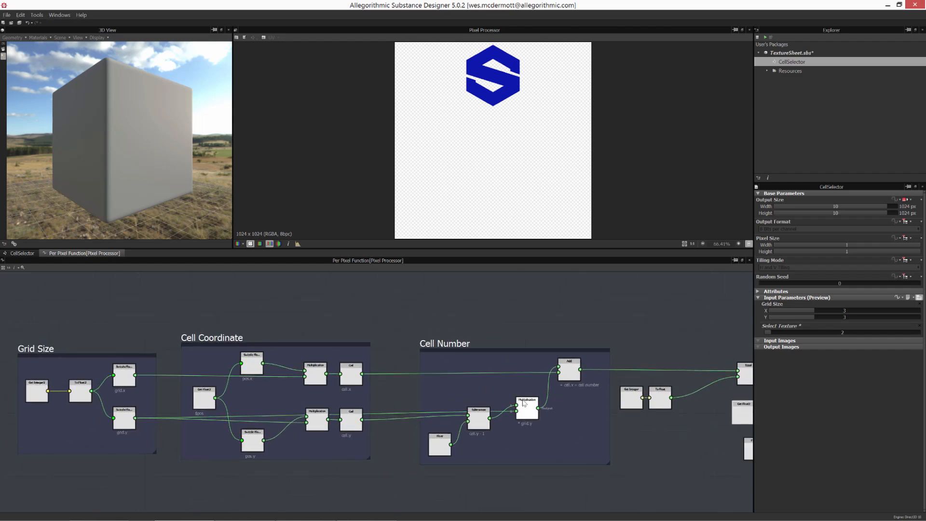
middle_drag(187, 354, 351, 313)
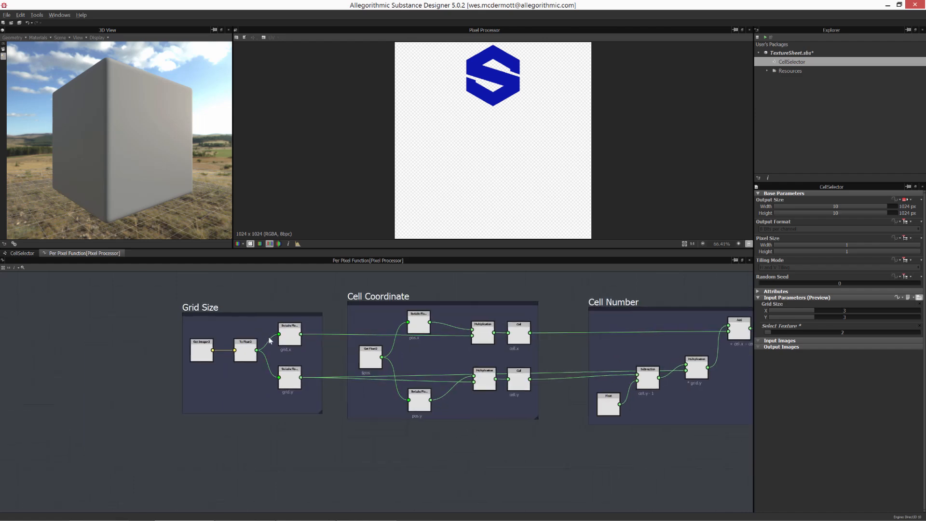
scroll(253, 326, up, 3)
click(256, 410)
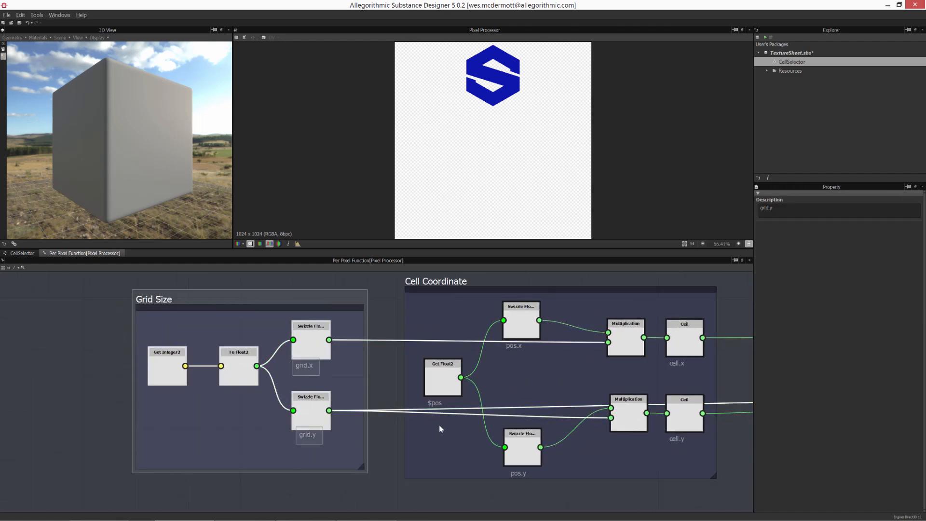
middle_drag(439, 424, 261, 430)
scroll(261, 431, down, 2)
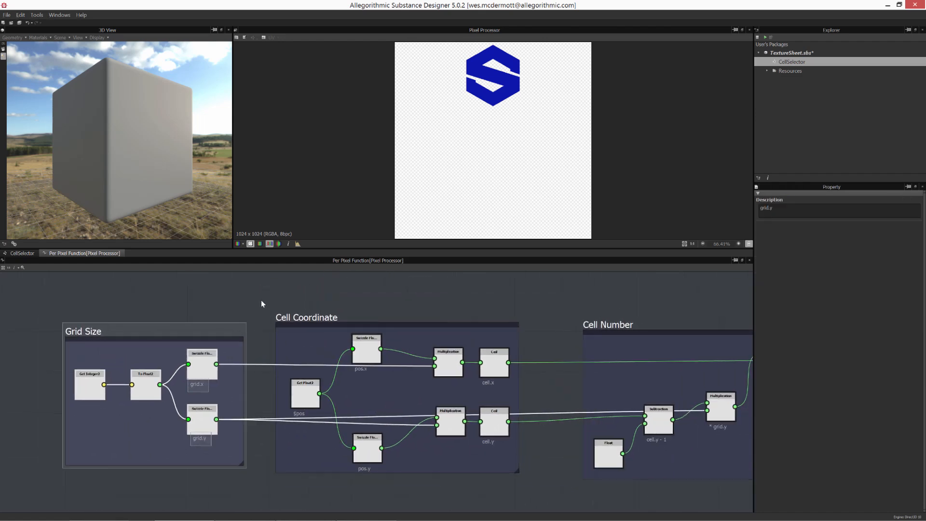
drag(261, 300, 528, 491)
scroll(410, 384, down, 3)
middle_drag(261, 343, 168, 343)
scroll(308, 386, up, 5)
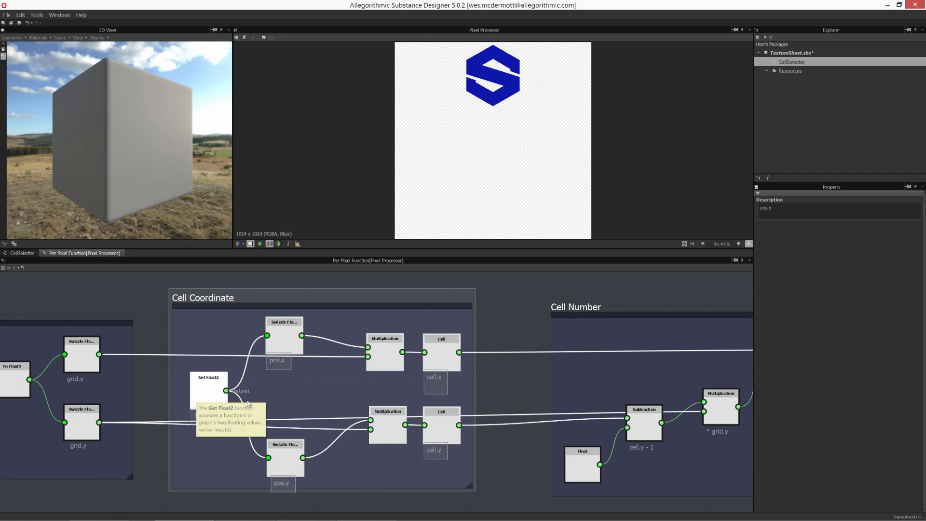
middle_drag(103, 384, 130, 380)
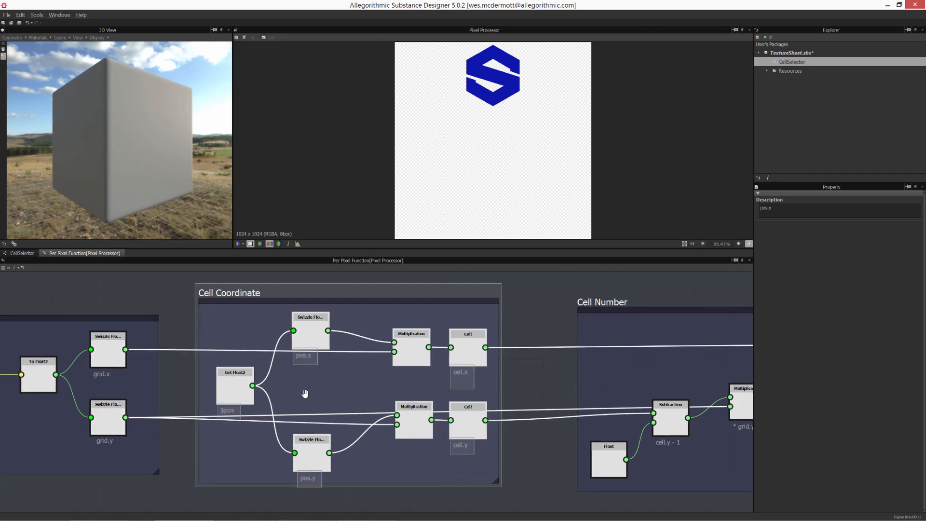
middle_drag(304, 393, 132, 388)
middle_drag(266, 366, 128, 371)
scroll(259, 389, up, 1)
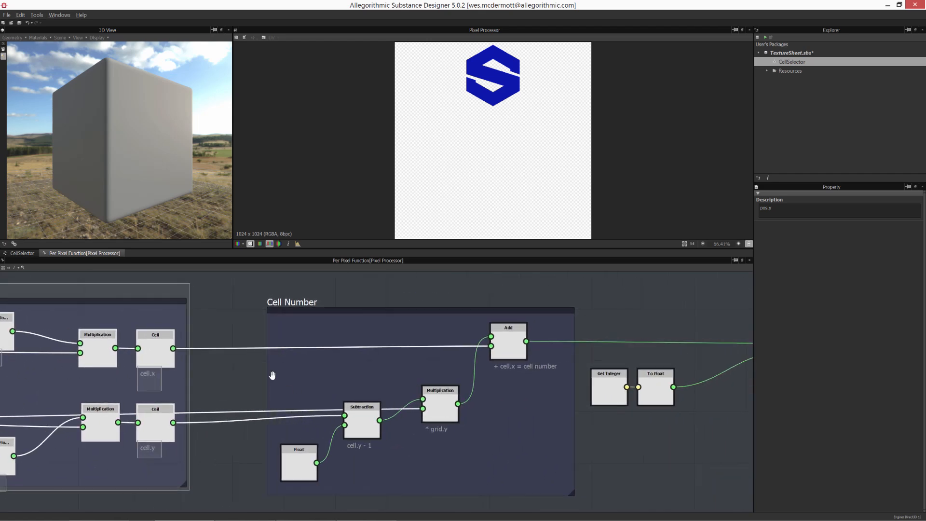
middle_drag(272, 376, 227, 350)
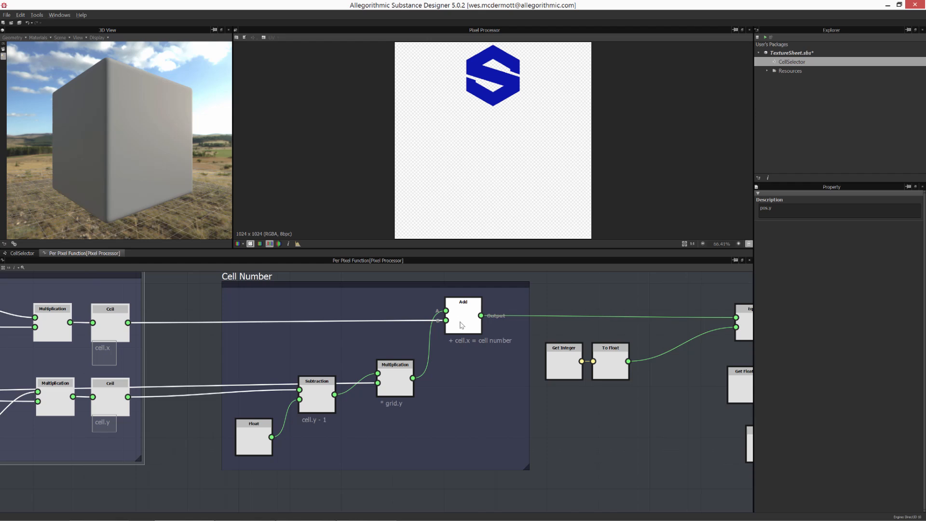
middle_drag(460, 323, 403, 360)
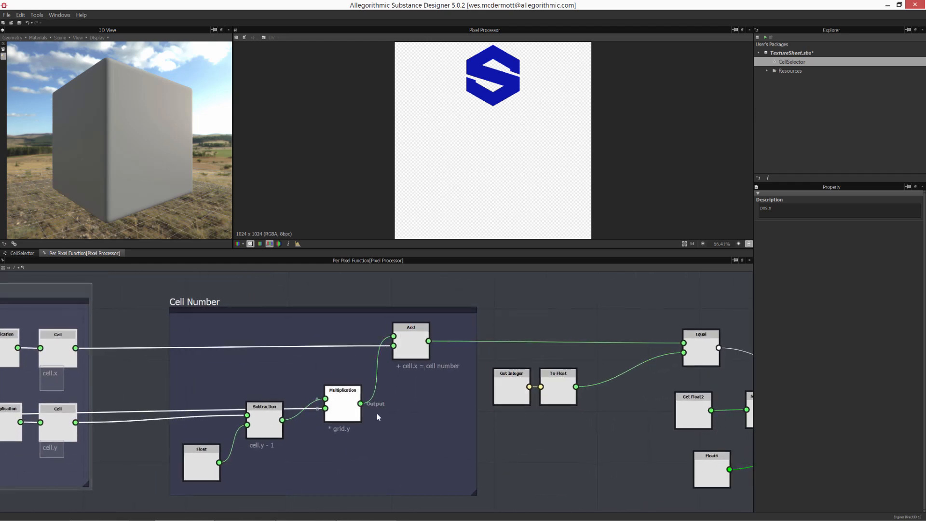
middle_drag(380, 412, 175, 409)
middle_drag(335, 401, 277, 409)
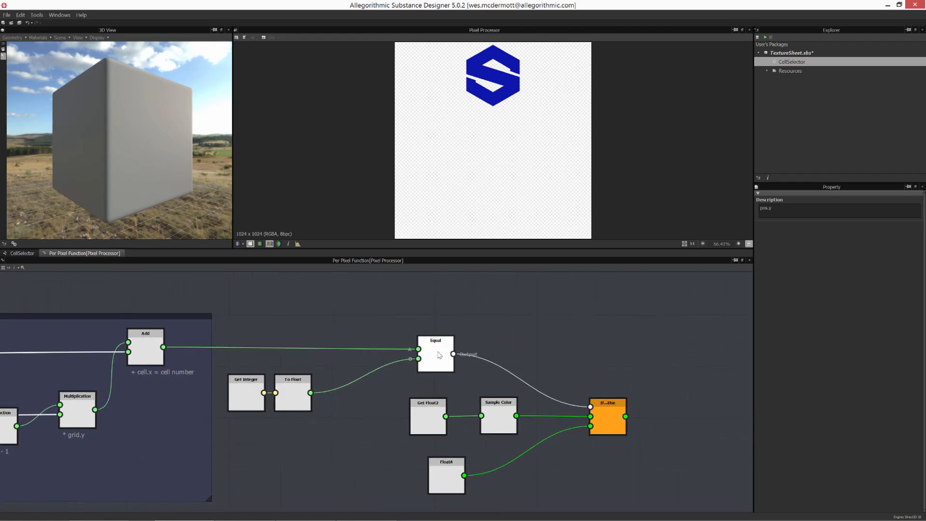
click(438, 354)
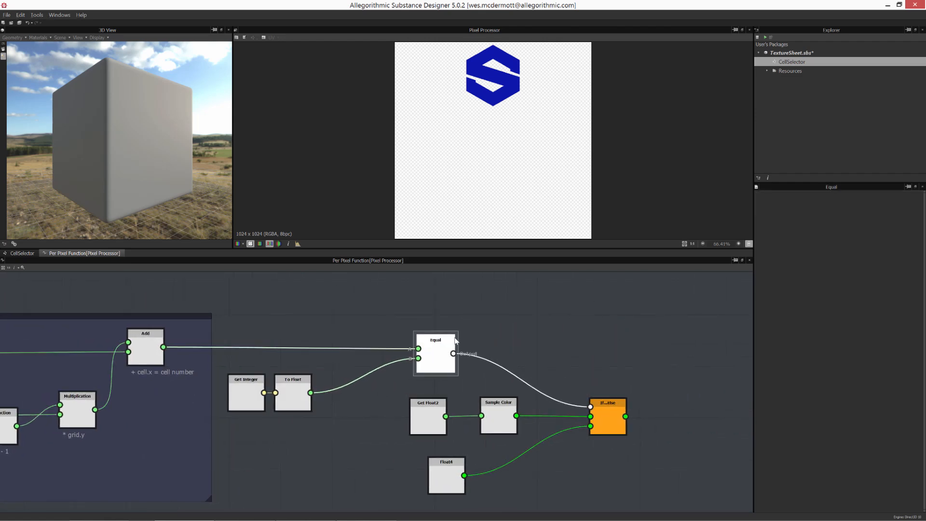
click(290, 442)
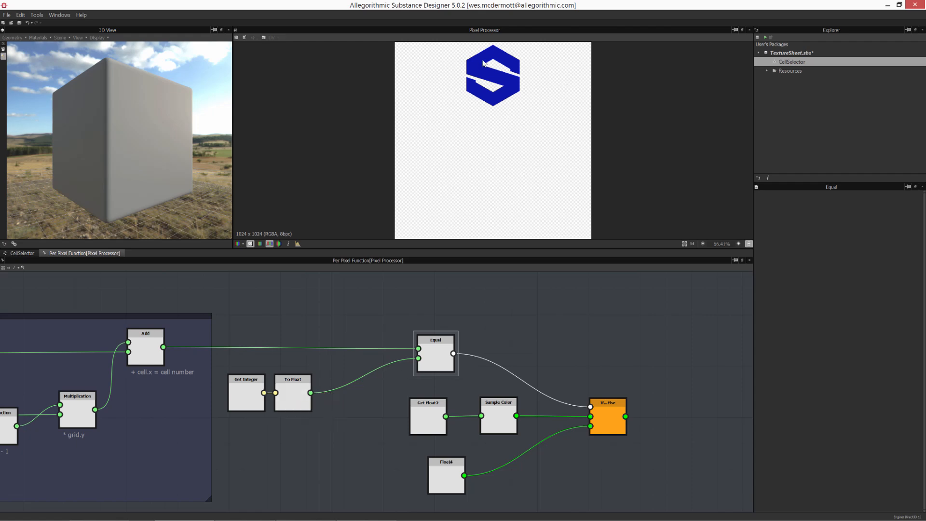
middle_drag(375, 312, 490, 308)
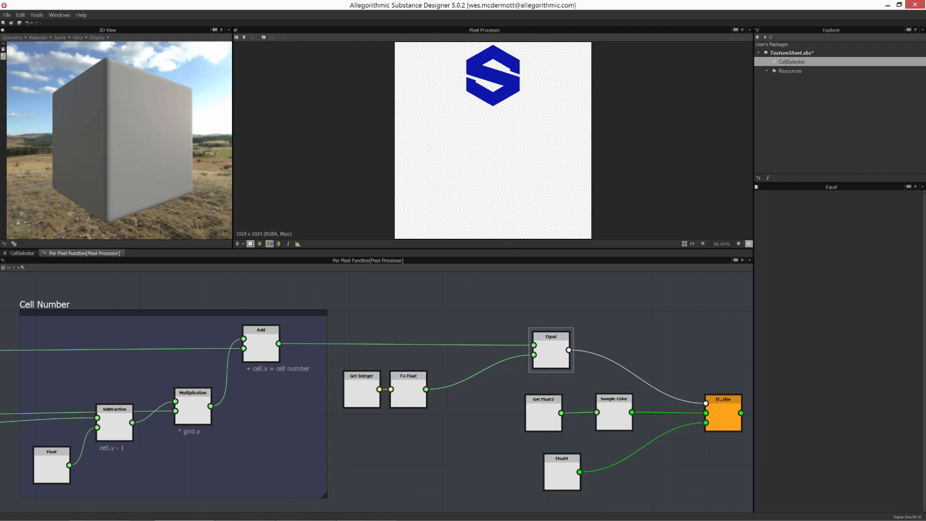
middle_drag(409, 400, 375, 383)
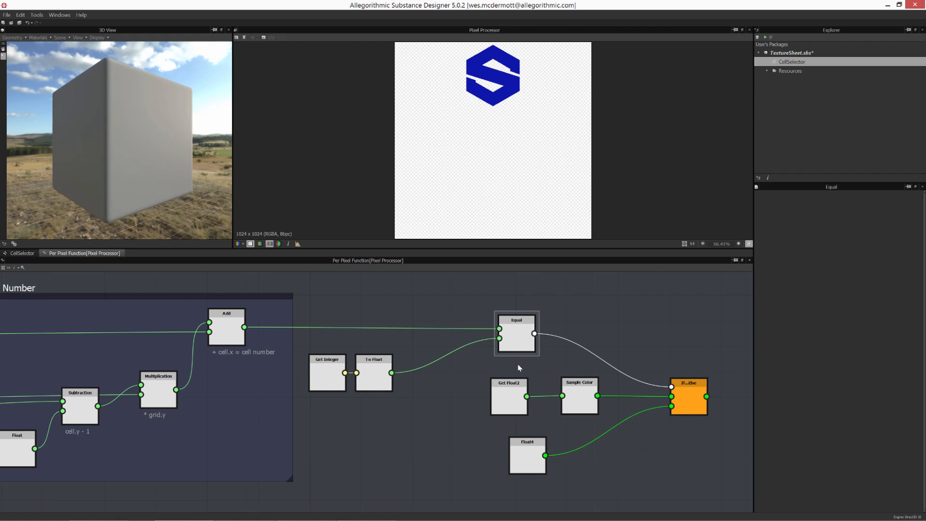
- Rearrange the Get Float2, Sample Color and If...Else nodes, briefly checking the CellSelector graph
middle_drag(544, 406, 424, 397)
drag(384, 391, 363, 391)
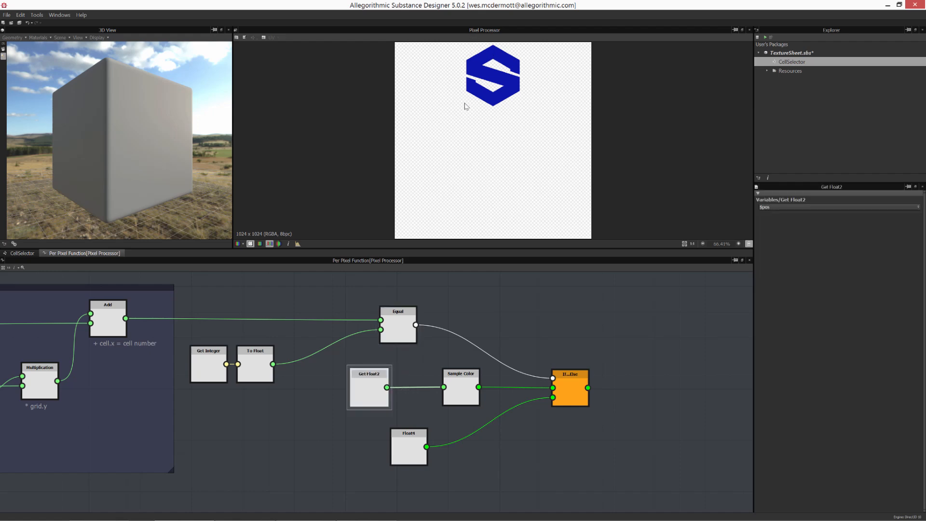
drag(468, 383, 439, 384)
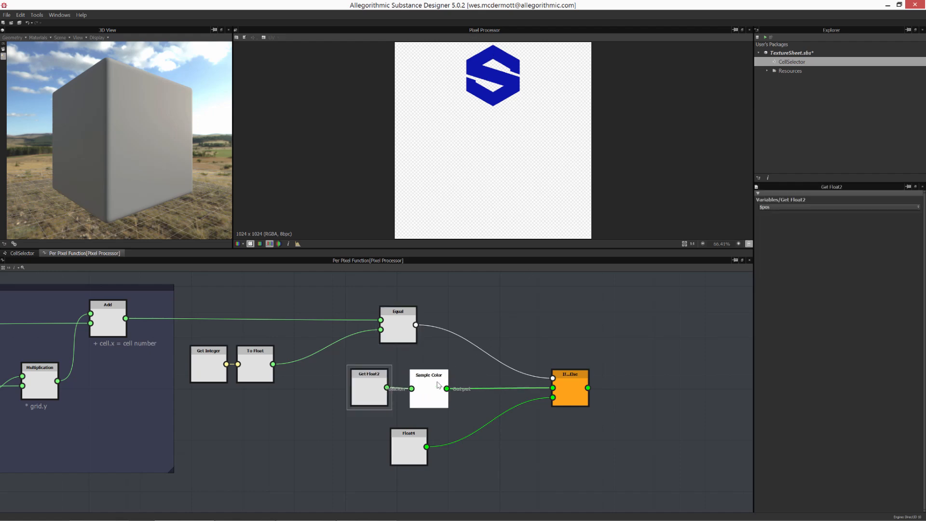
click(24, 254)
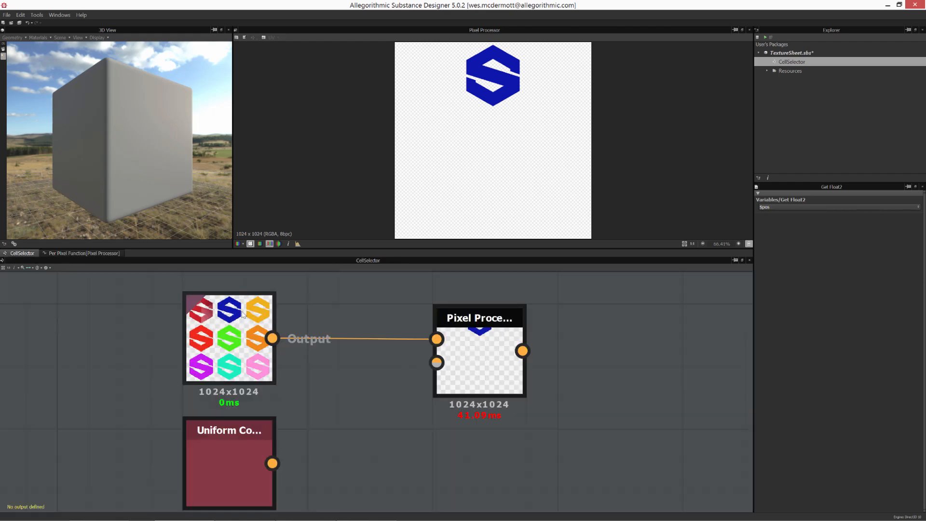
click(72, 253)
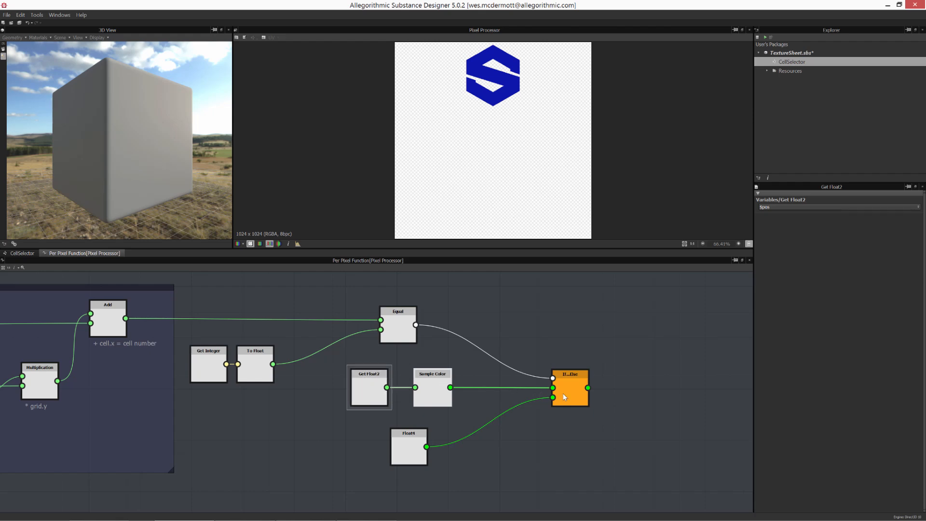
drag(565, 396, 570, 399)
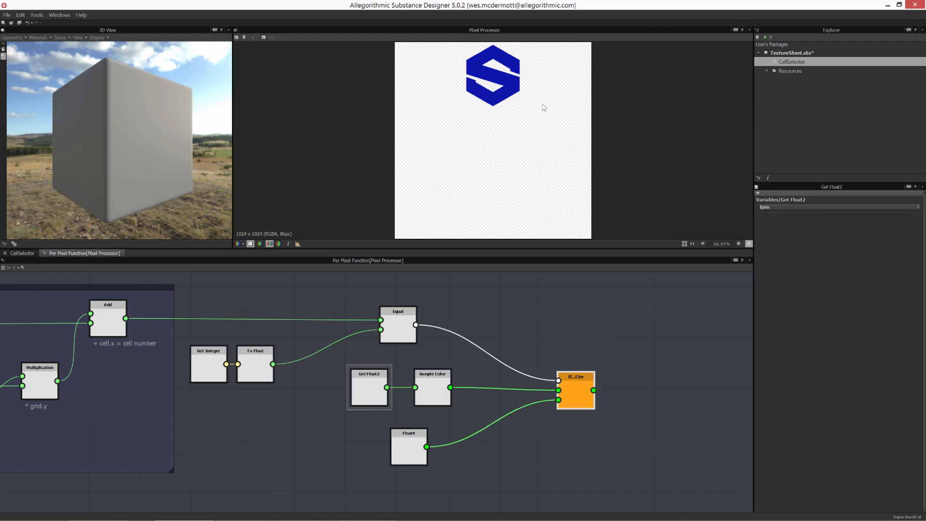
- Set the Float4 constant's fourth component to 1
click(397, 458)
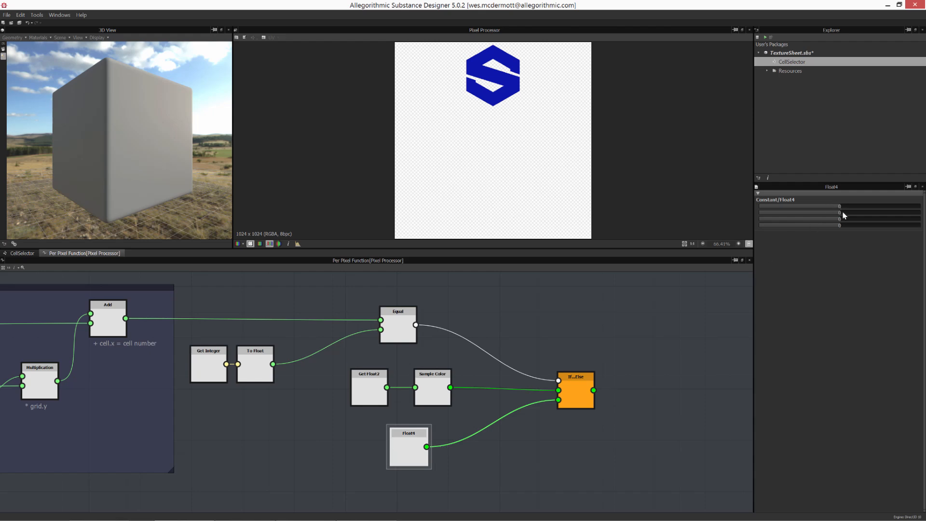
drag(842, 226, 923, 224)
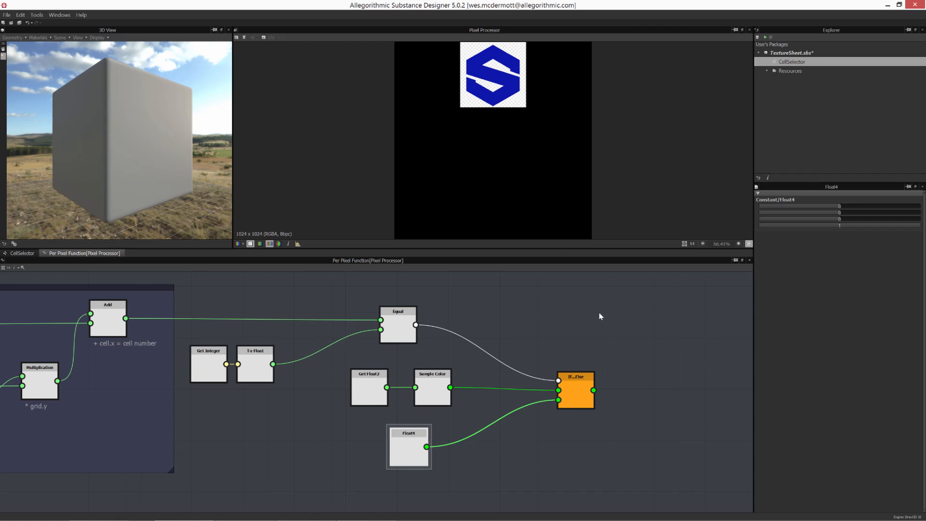
- Tidy the Get Float2 and Sample Color node positions and zoom into the 2D preview
middle_drag(434, 375, 481, 377)
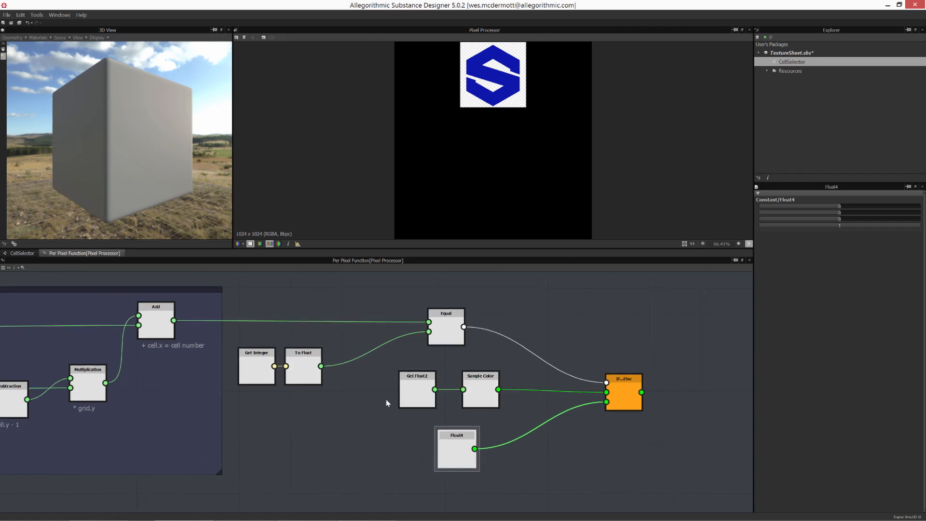
drag(382, 378, 476, 396)
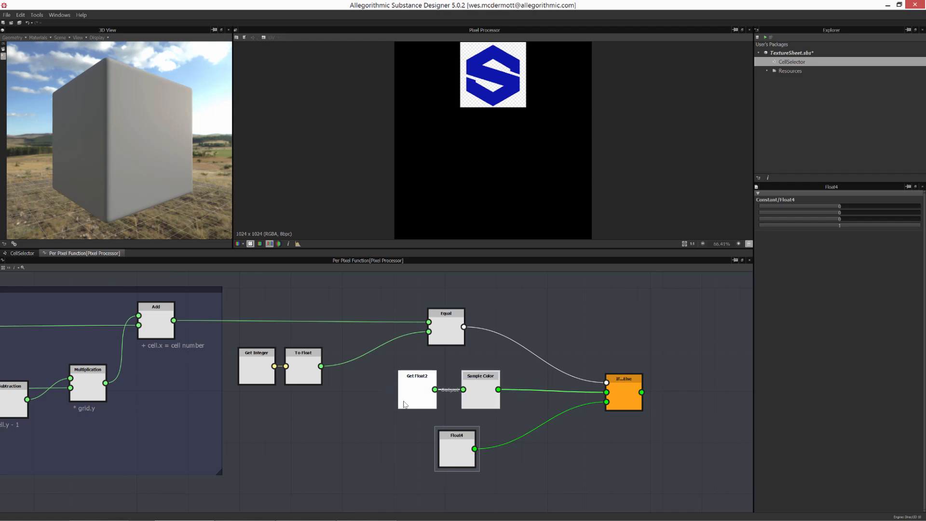
drag(403, 401, 394, 402)
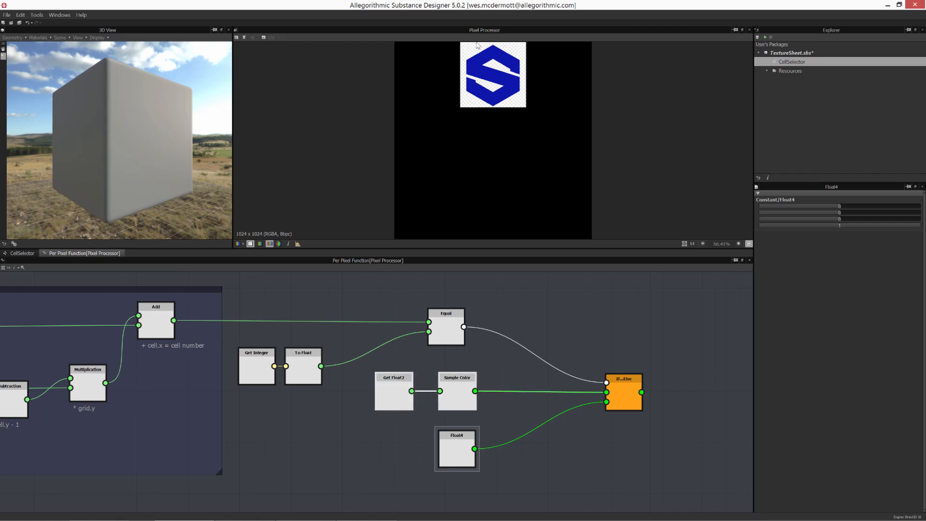
scroll(499, 55, up, 5)
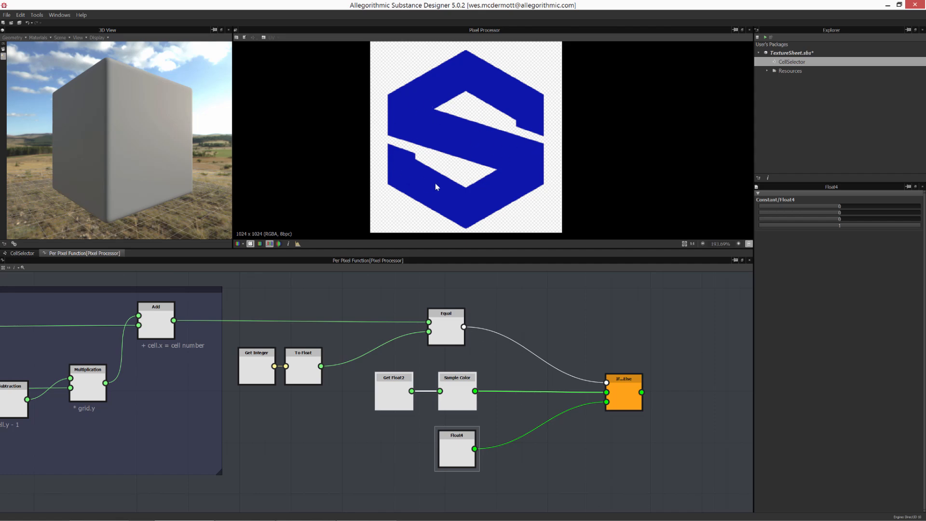
drag(462, 389, 469, 388)
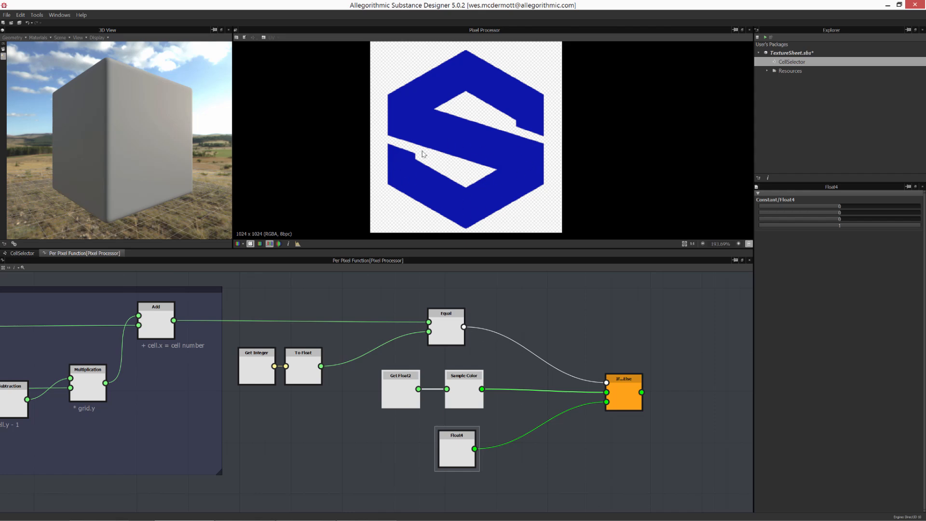
- Set the Float4 constant's fourth component back to 0
click(455, 443)
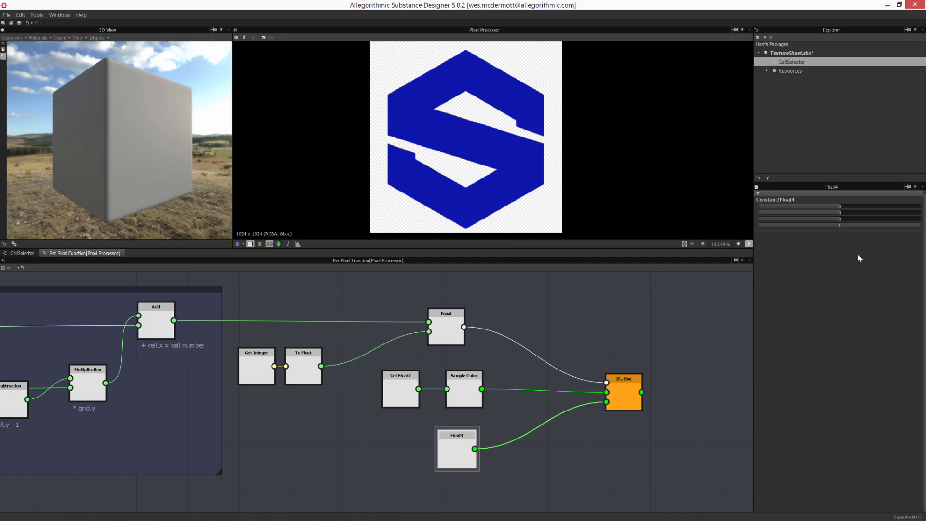
double_click(842, 227)
key(Return)
scroll(490, 137, down, 5)
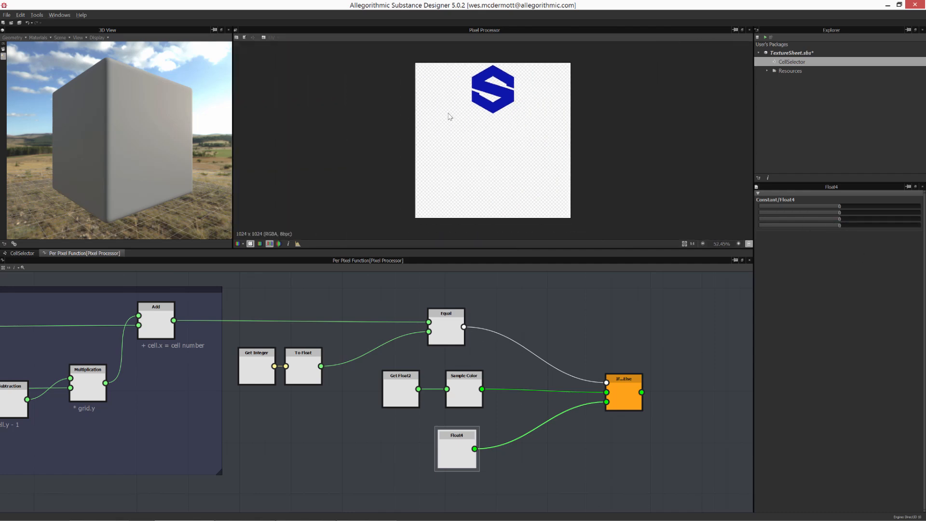
- Survey the whole per-pixel function graph from Grid Size to If...Else
scroll(462, 393, down, 2)
middle_drag(462, 393, 510, 364)
scroll(483, 381, down, 2)
scroll(476, 368, down, 1)
drag(93, 305, 588, 416)
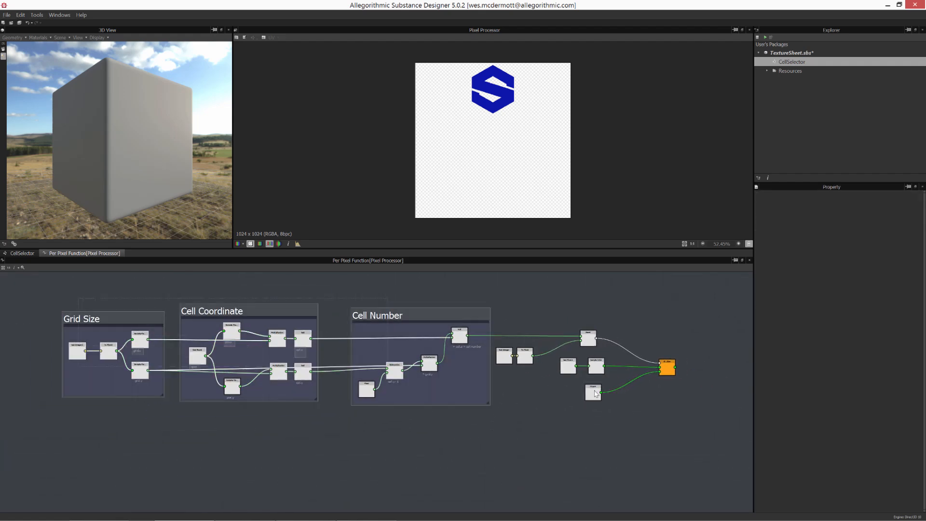
click(568, 411)
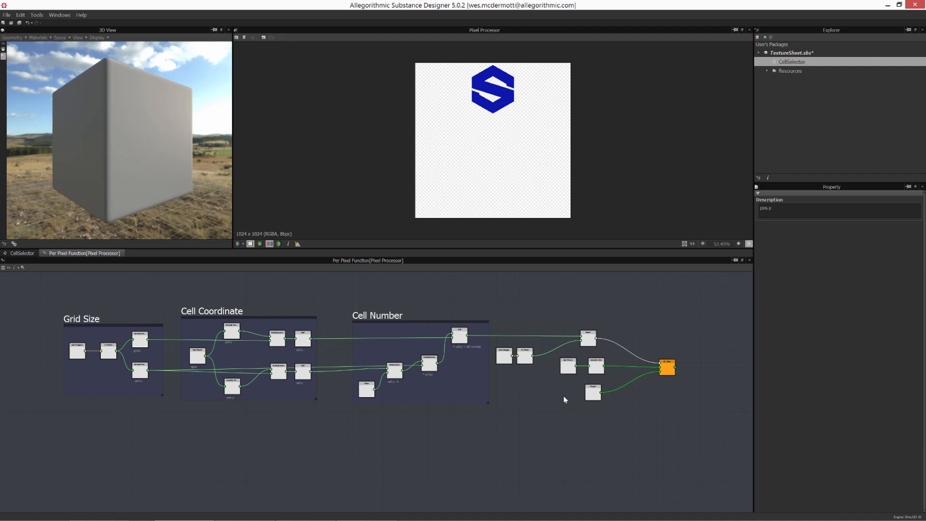
drag(64, 294, 593, 399)
scroll(593, 399, up, 3)
scroll(400, 388, up, 5)
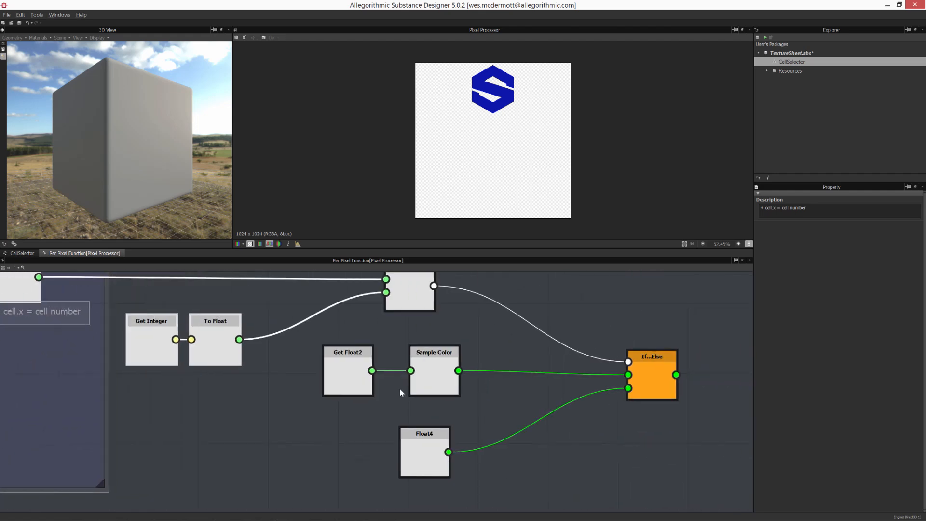
click(452, 399)
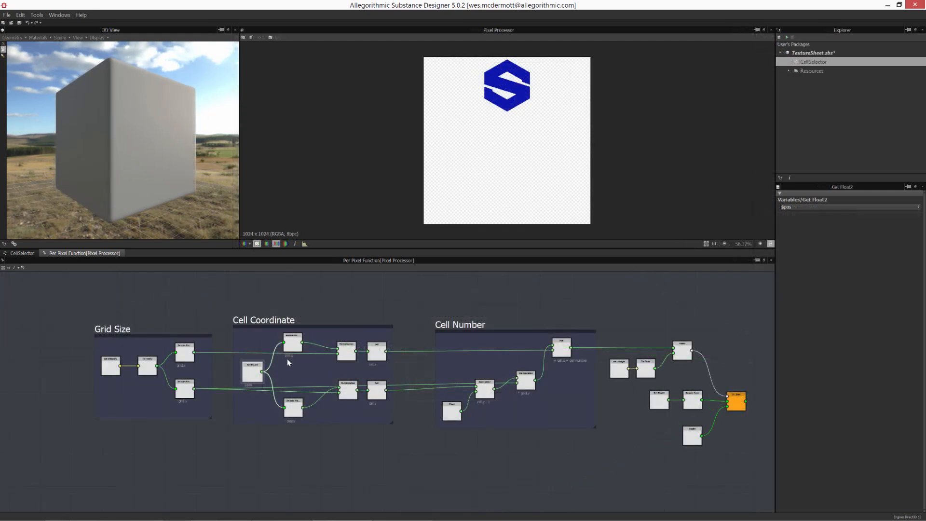
- Inspect the Get Float2 node in Cell Coordinate and the Get Float2 and Sample Color nodes
scroll(293, 386, up, 6)
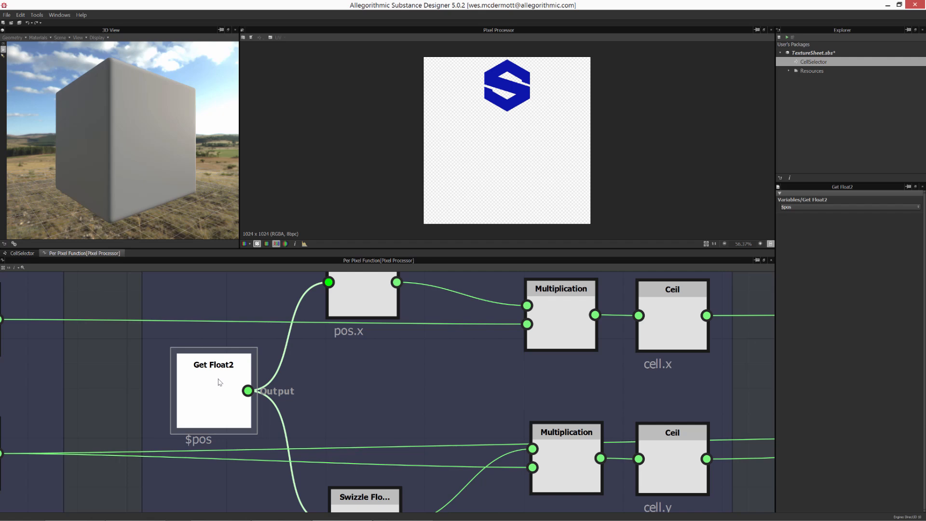
scroll(413, 388, down, 5)
middle_drag(349, 364, 281, 370)
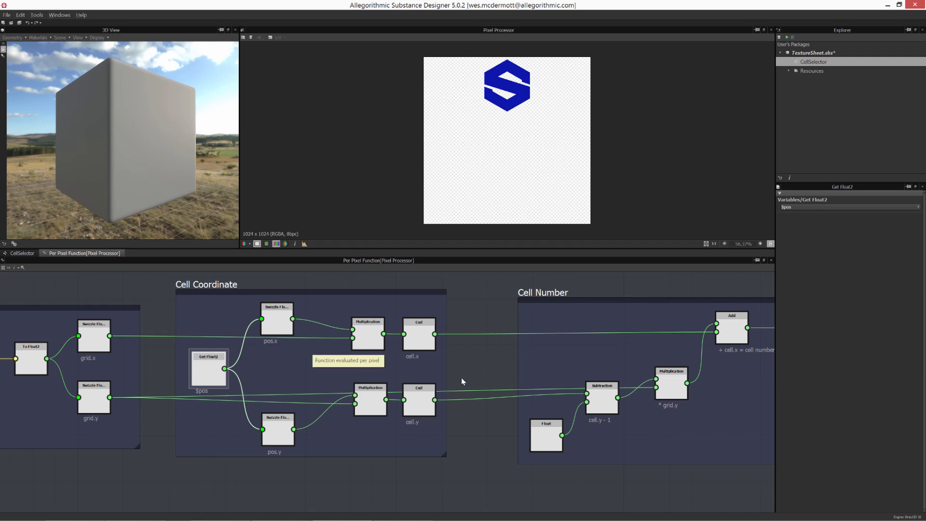
scroll(461, 378, down, 2)
middle_drag(592, 396, 295, 384)
scroll(429, 382, up, 5)
middle_drag(520, 436, 415, 434)
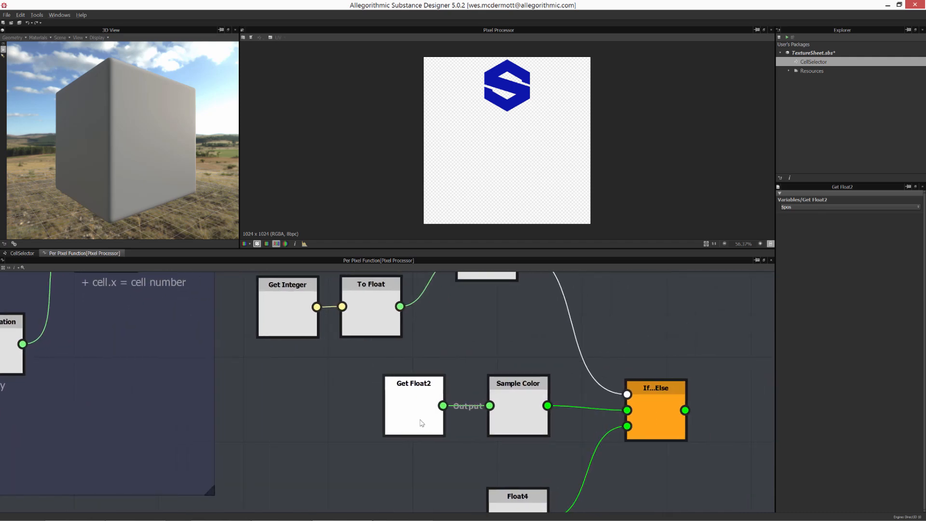
click(421, 418)
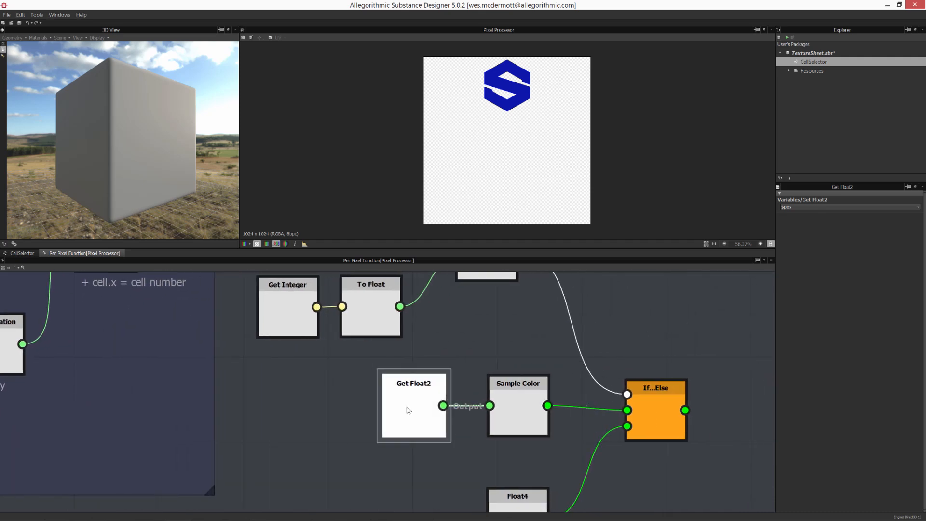
mouse_move(408, 410)
click(518, 420)
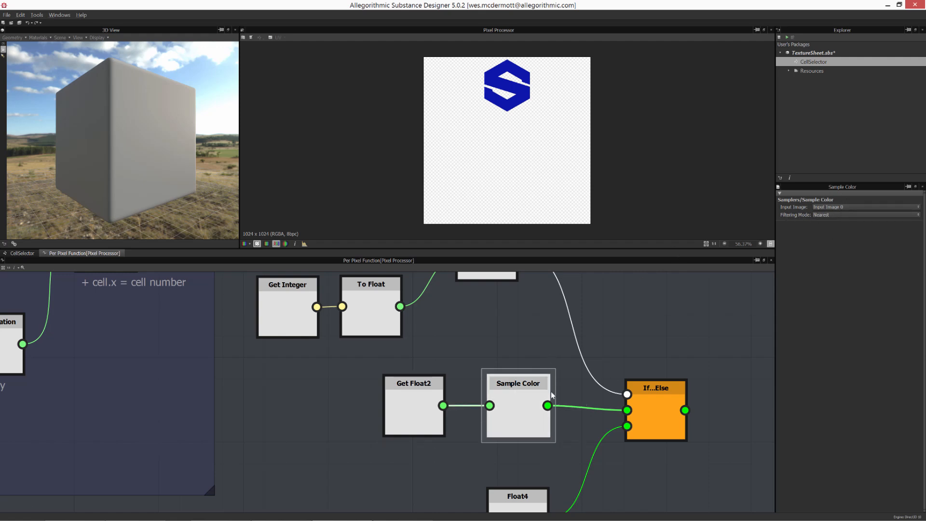
- Delete the Get Float2 node feeding the Sample Color node
scroll(545, 400, down, 5)
scroll(380, 364, down, 2)
middle_drag(392, 408, 515, 428)
scroll(531, 414, up, 1)
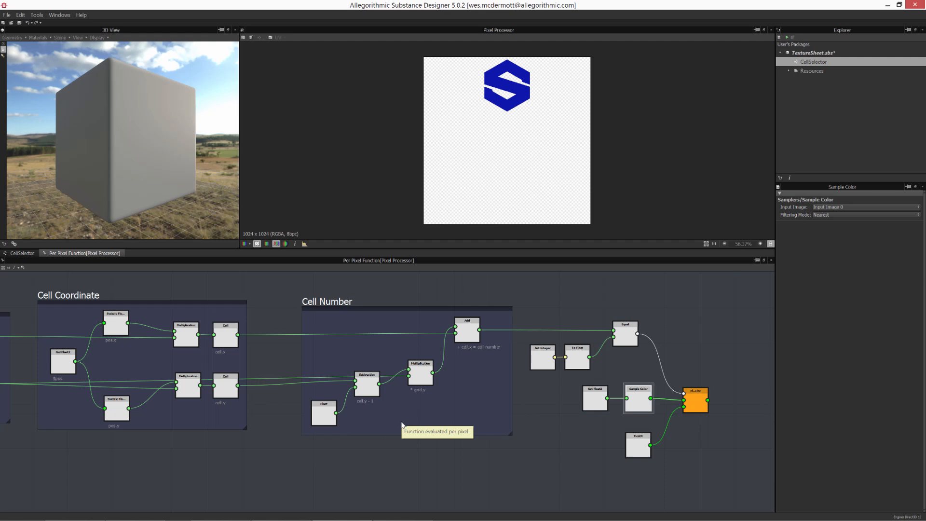
click(586, 405)
key(Delete)
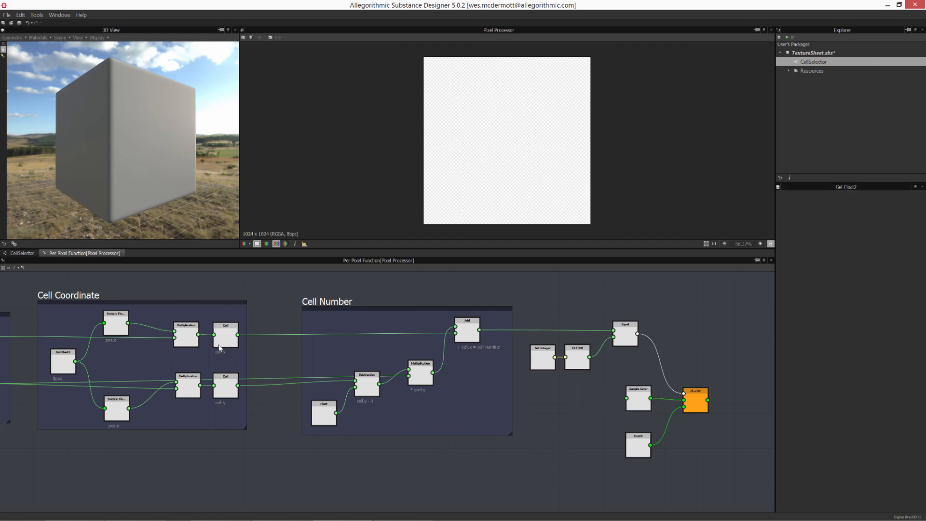
- Connect the Cell Coordinate frame's $pos Get Float2 output to the Sample Color input
click(63, 361)
drag(75, 361, 93, 361)
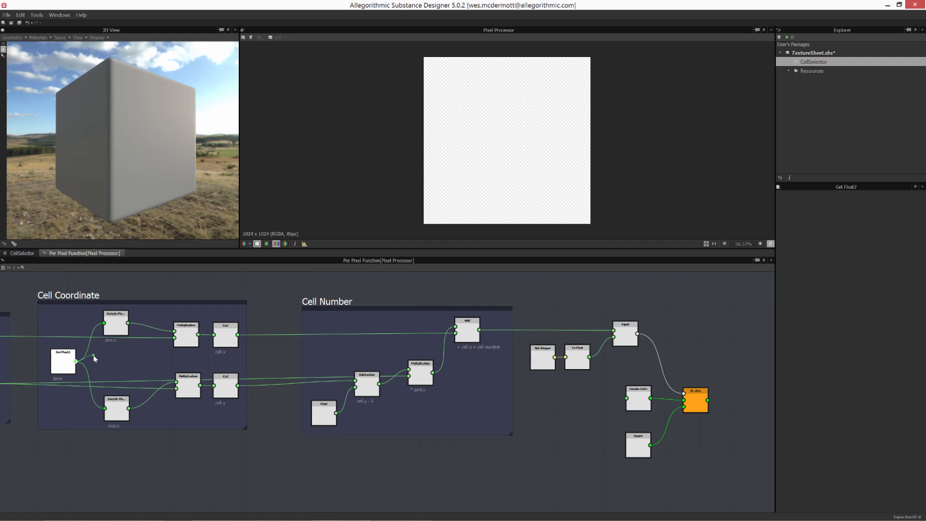
drag(93, 355, 625, 407)
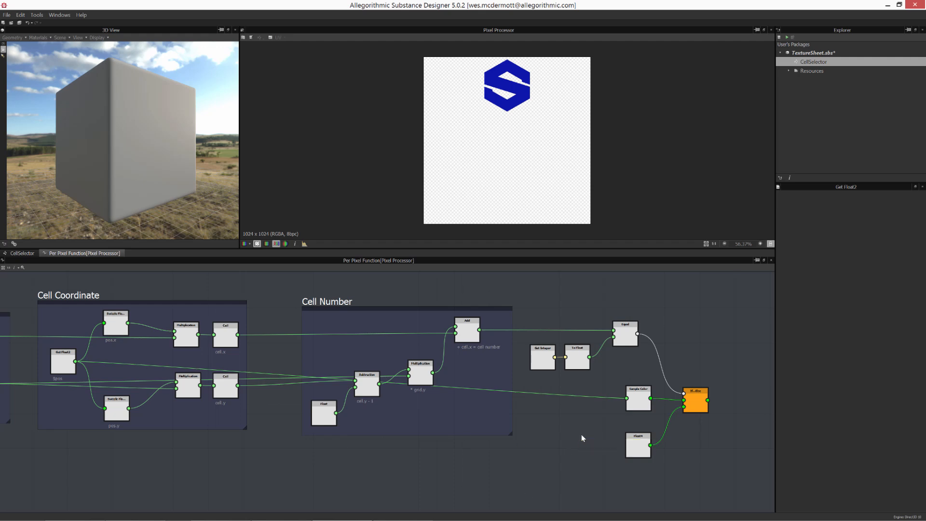
- Open the CellSelector graph's input parameter preview and examine Select Texture
drag(64, 359, 62, 363)
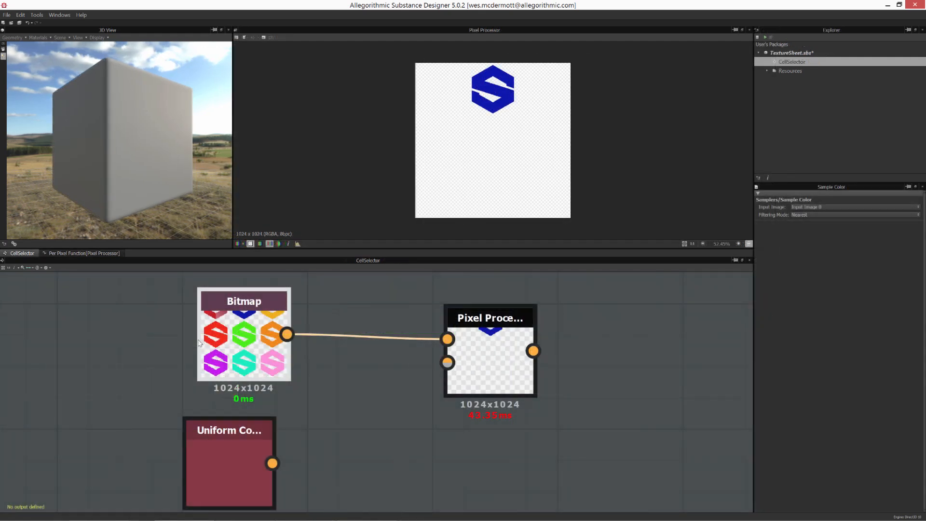
click(603, 345)
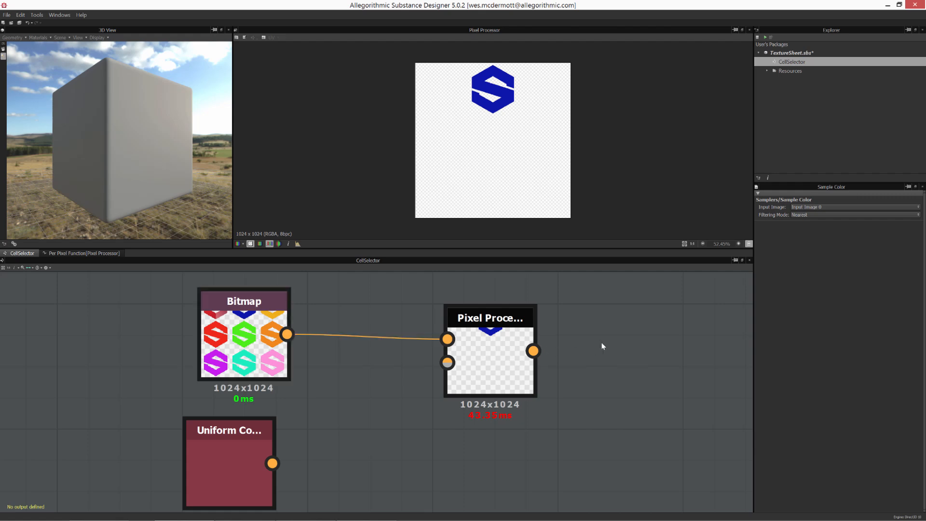
click(919, 297)
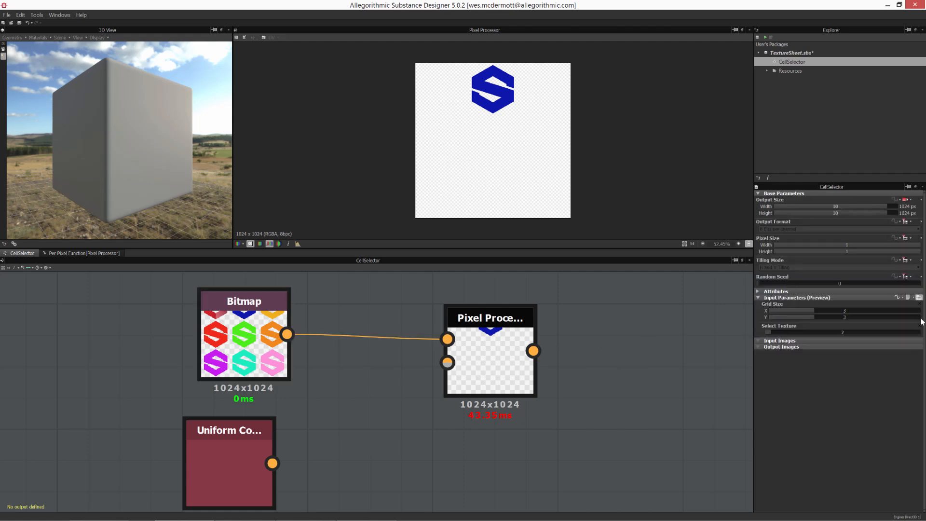
drag(772, 331, 820, 350)
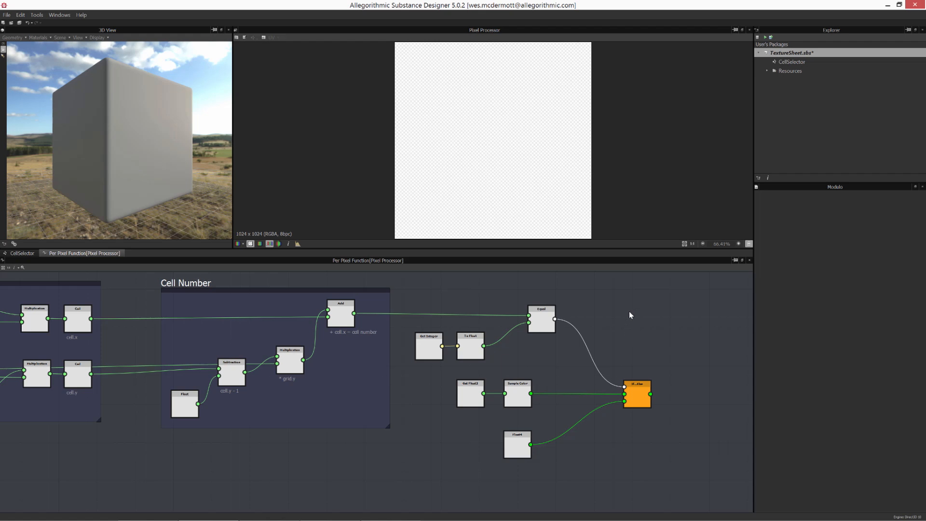
- Add a Modulo operator node to the per-pixel function graph
right_click(630, 315)
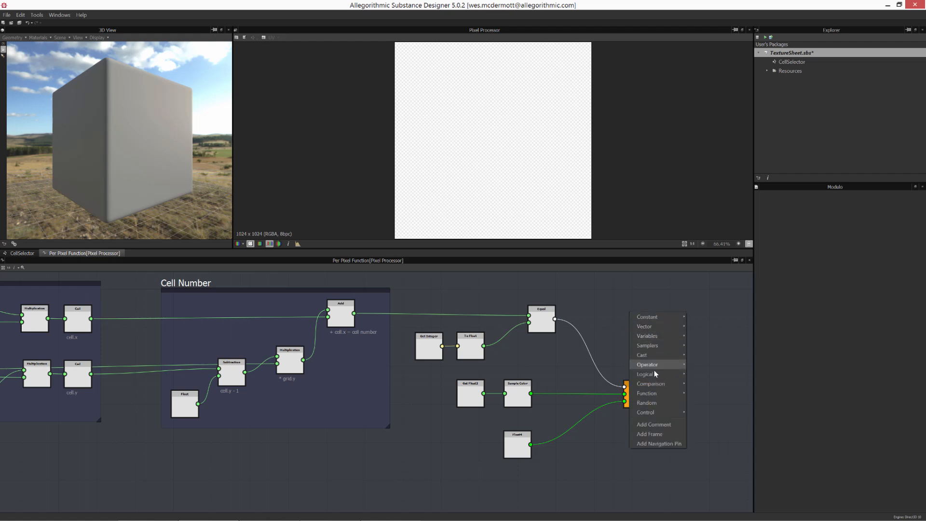
mouse_move(654, 367)
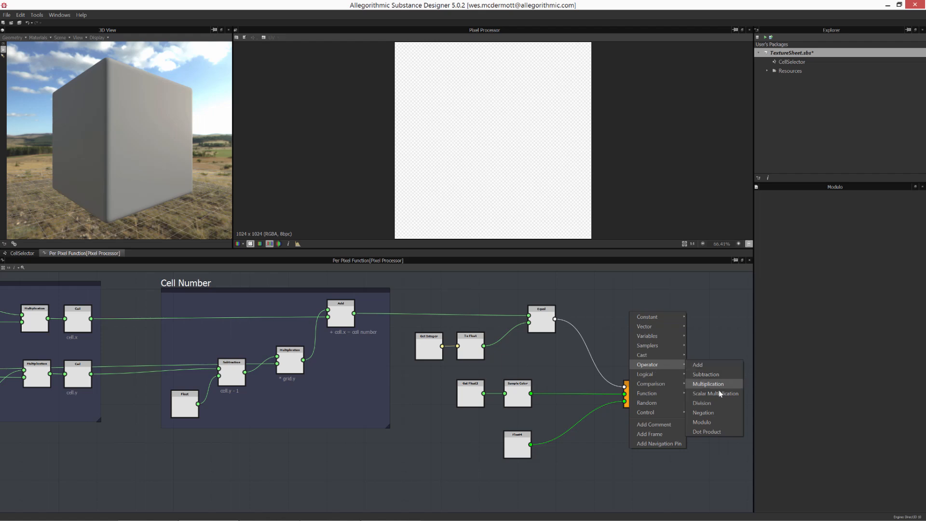
click(707, 422)
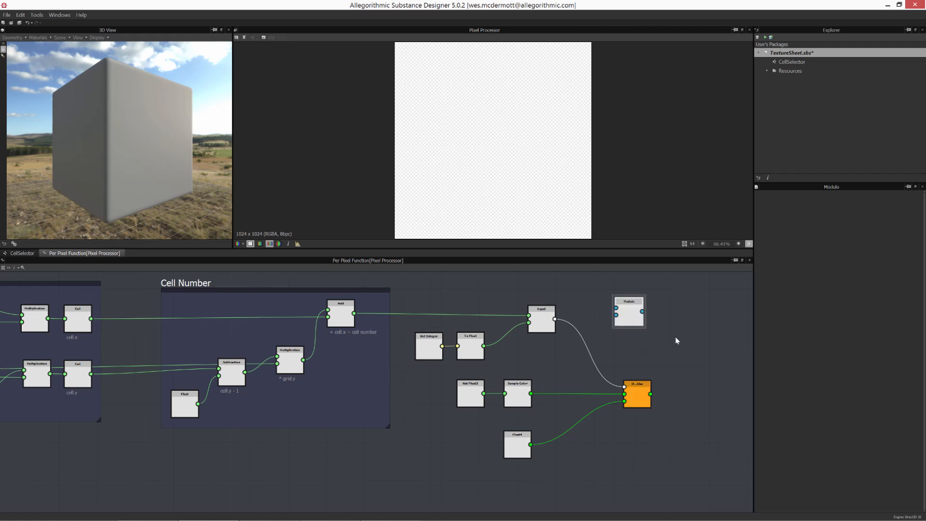
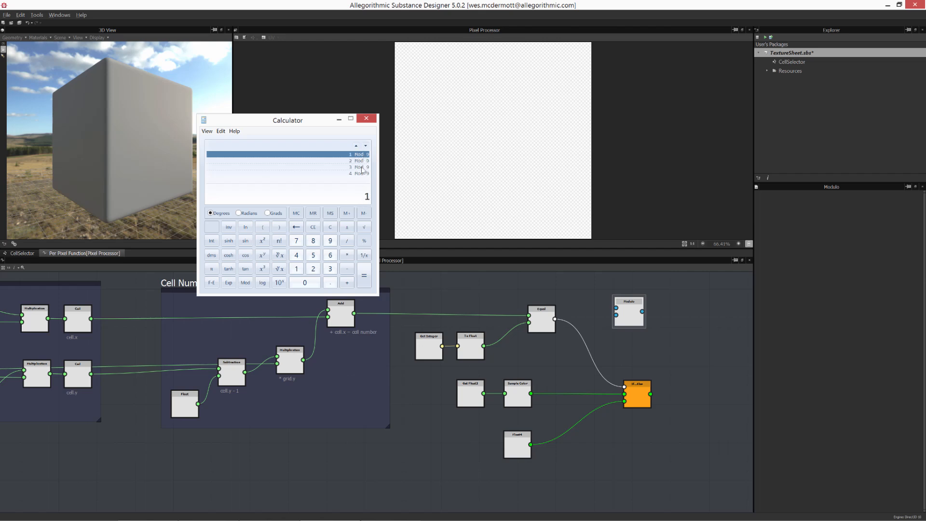
- Step through the calculator's history of Mod 9 results to examine how the modulo wraps cell numbers
click(367, 146)
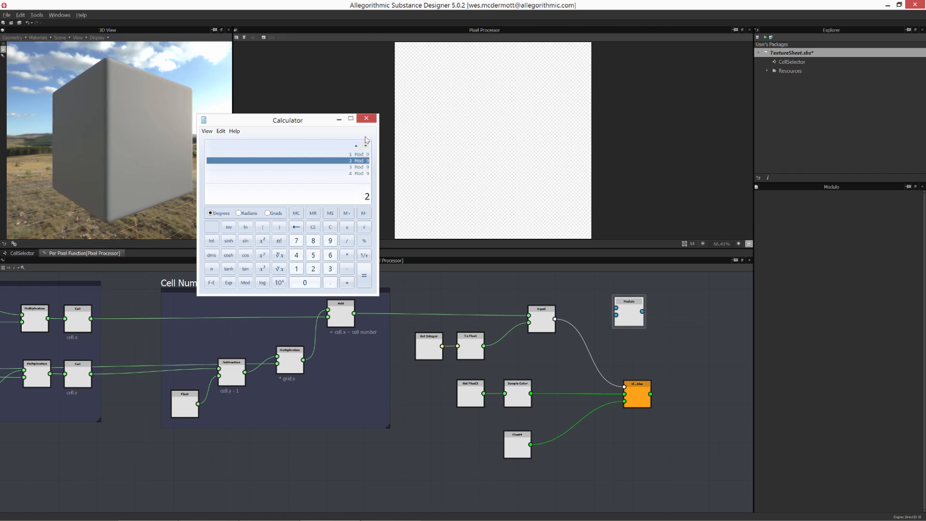
click(366, 147)
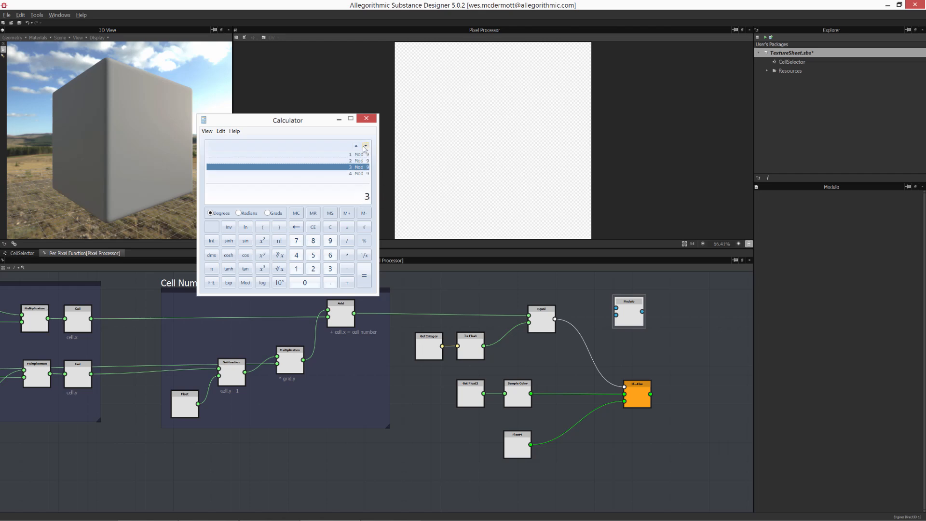
click(366, 146)
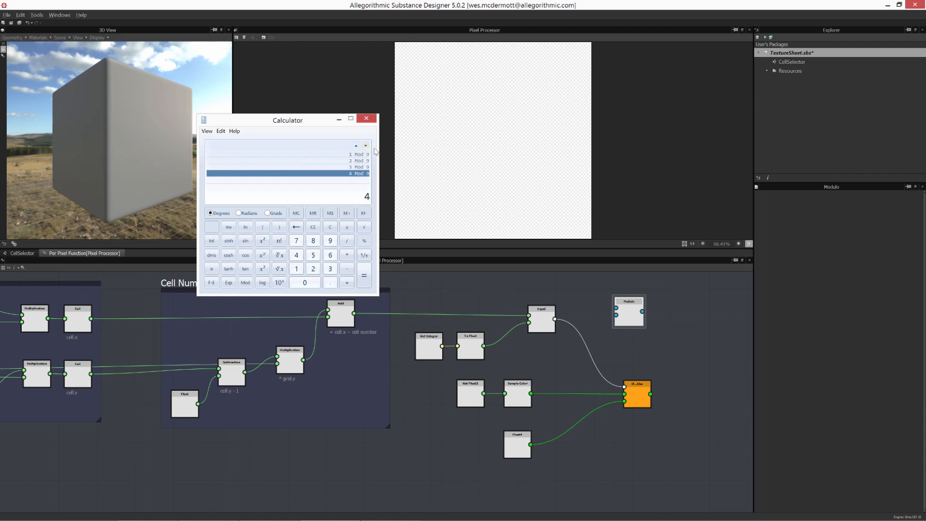
click(366, 146)
click(366, 146)
click(366, 145)
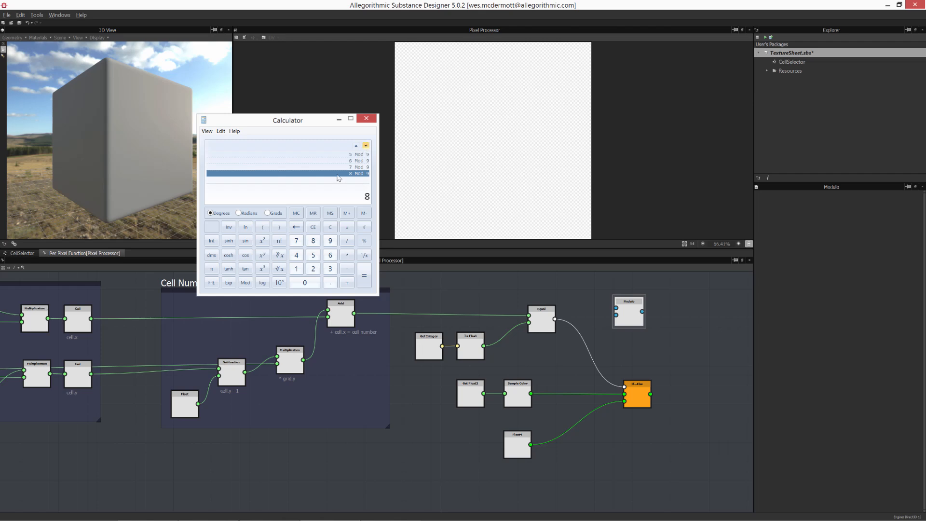
click(366, 146)
click(366, 146)
click(366, 145)
click(358, 161)
click(523, 449)
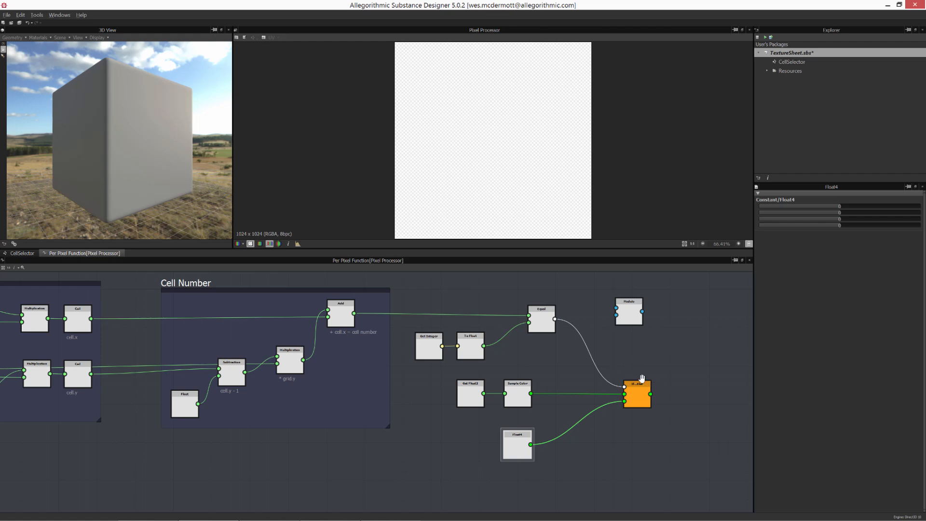
- Reposition the Modulo node below the Sample Color branch of the per-pixel function graph
middle_drag(642, 379, 699, 375)
drag(680, 320, 496, 450)
middle_drag(537, 434, 581, 380)
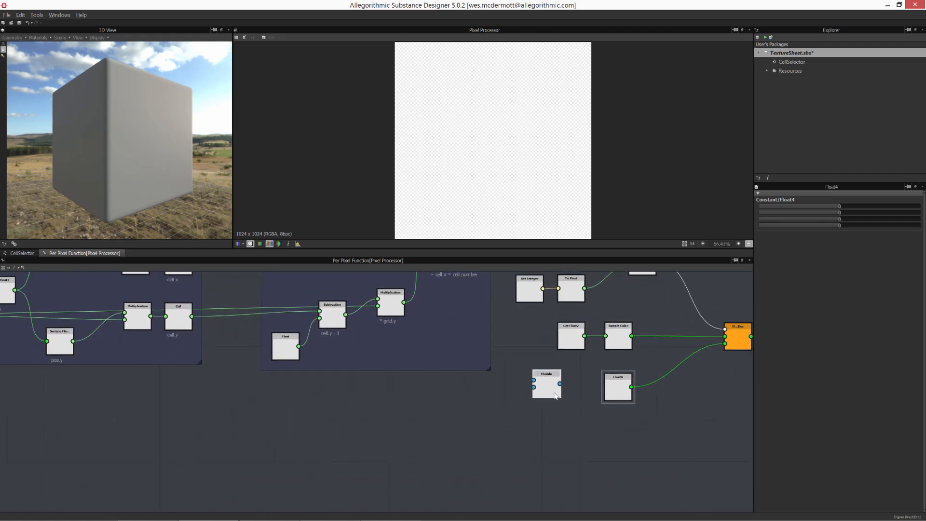
scroll(555, 395, down, 3)
middle_drag(530, 401, 493, 400)
scroll(542, 413, up, 6)
scroll(556, 427, down, 4)
drag(481, 344, 608, 416)
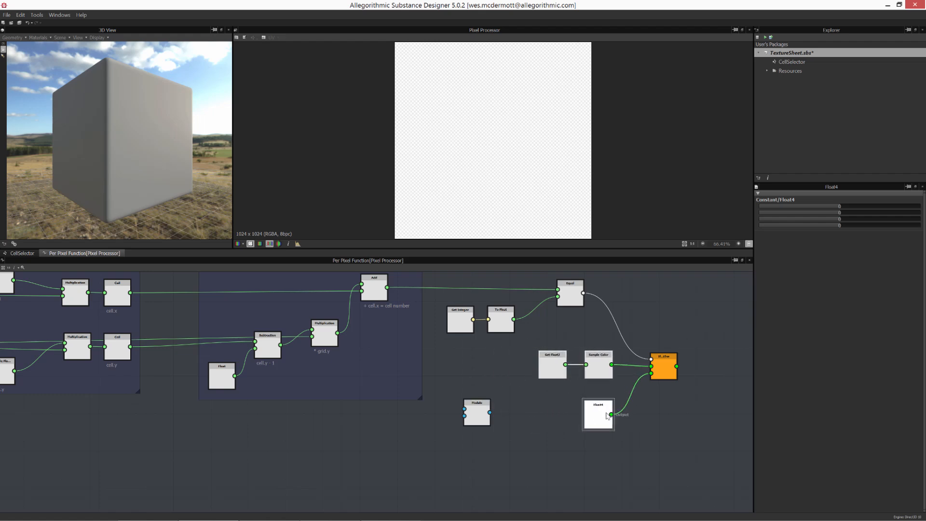
click(523, 392)
middle_drag(512, 391, 572, 410)
scroll(594, 390, up, 1)
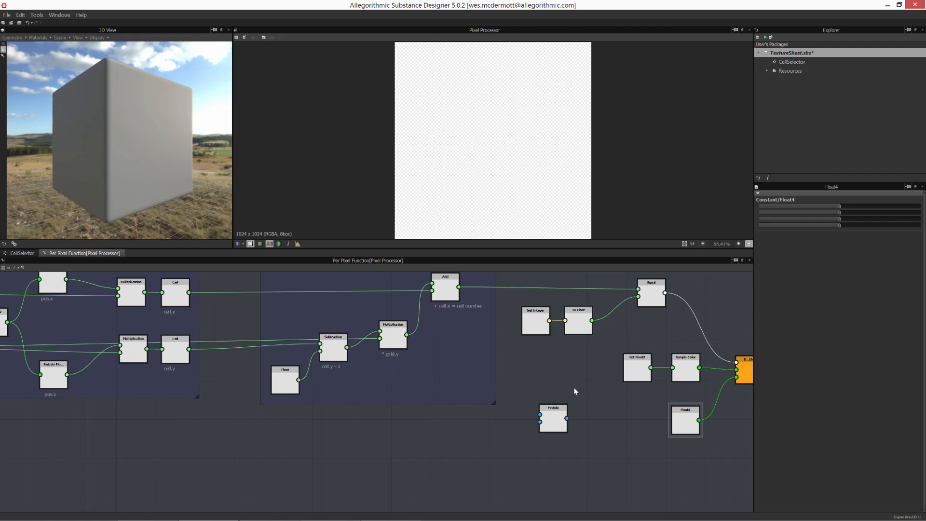
- Add a Multiplication operator node next to the Modulo node
right_click(580, 369)
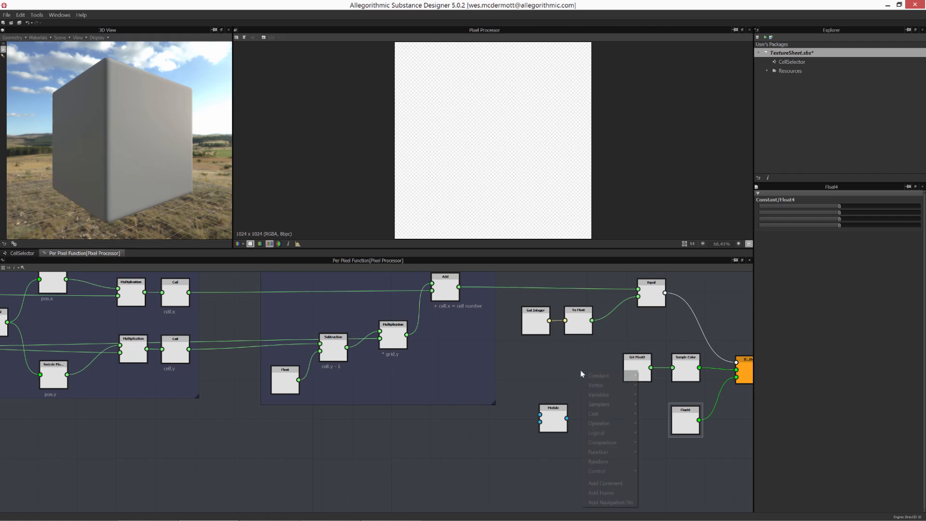
mouse_move(597, 423)
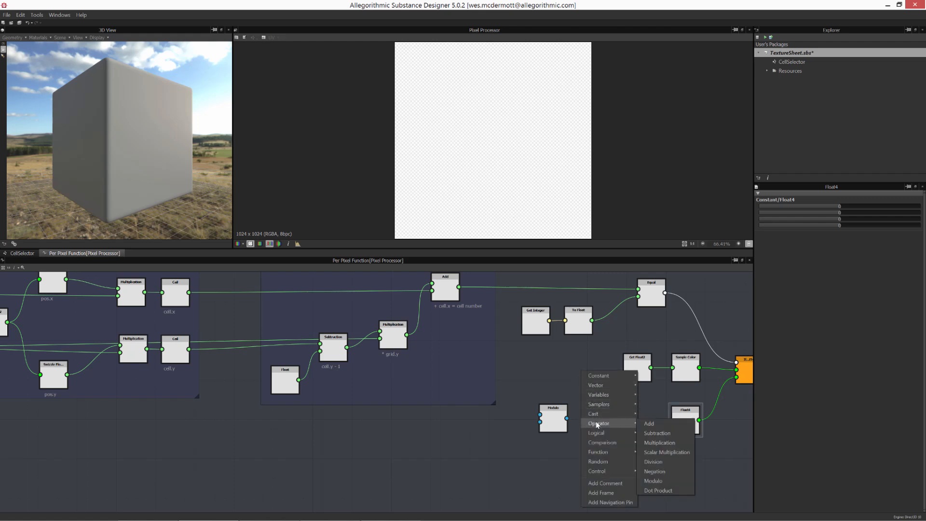
click(661, 442)
drag(578, 371, 543, 372)
scroll(426, 393, down, 5)
middle_drag(389, 398, 425, 386)
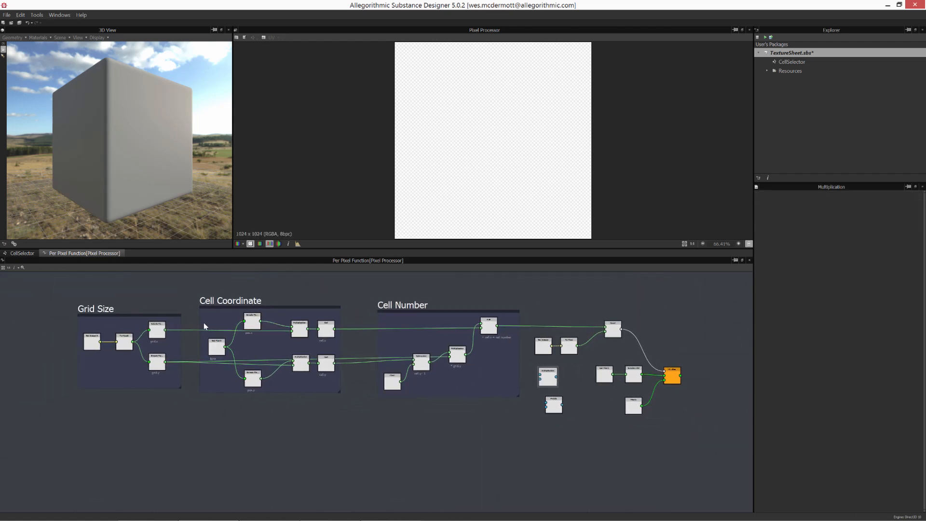
- Connect the Grid Size frame's x and y outputs to the two inputs of the Multiplication node
drag(165, 330, 540, 375)
drag(166, 362, 540, 379)
drag(548, 379, 543, 377)
scroll(560, 393, up, 5)
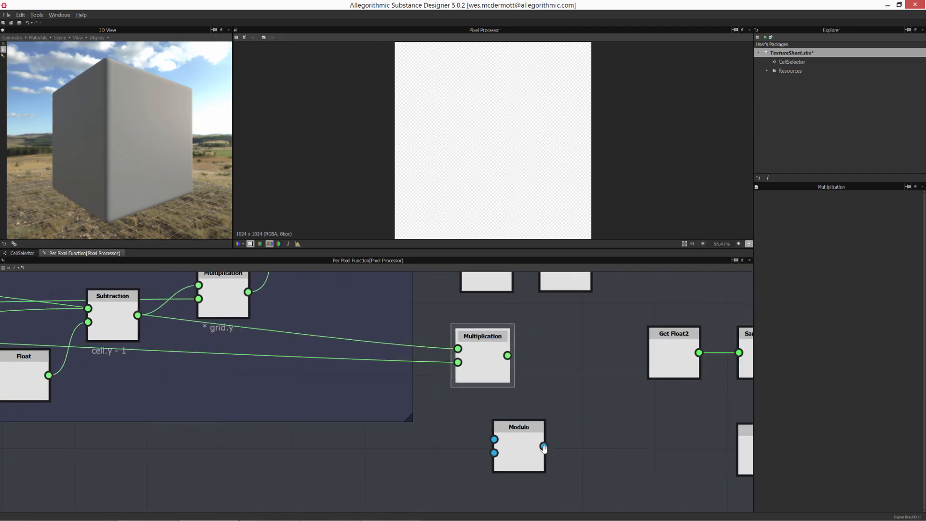
scroll(558, 374, down, 2)
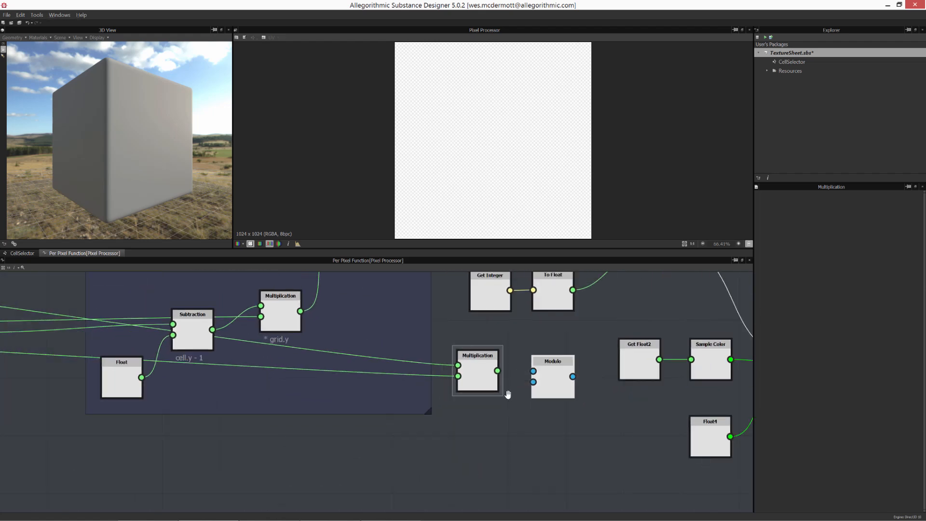
- Connect the Multiplication output to the Modulo node's first input and arrange both nodes
drag(489, 388, 526, 405)
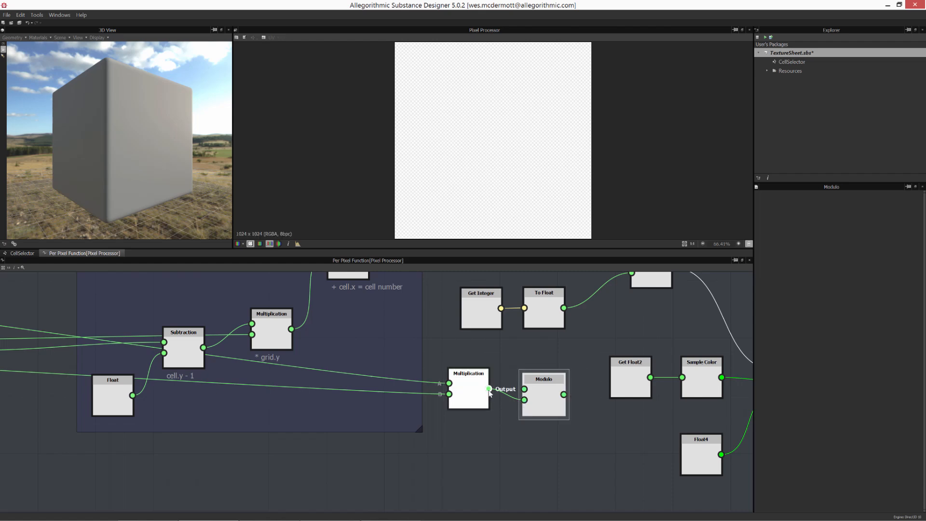
drag(471, 390, 471, 427)
click(546, 392)
middle_drag(547, 392, 542, 433)
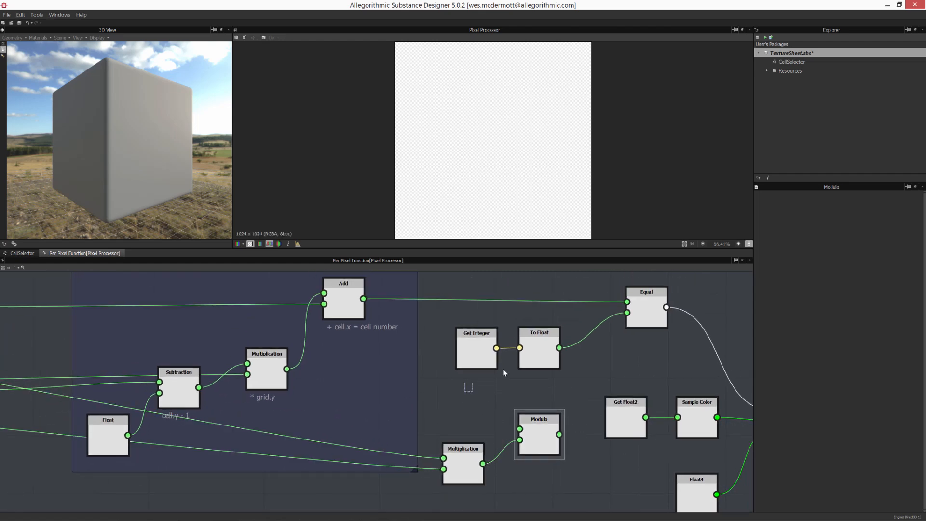
- Connect the To Float output to the Modulo node's second input
alt+drag(539, 354, 502, 349)
click(453, 359)
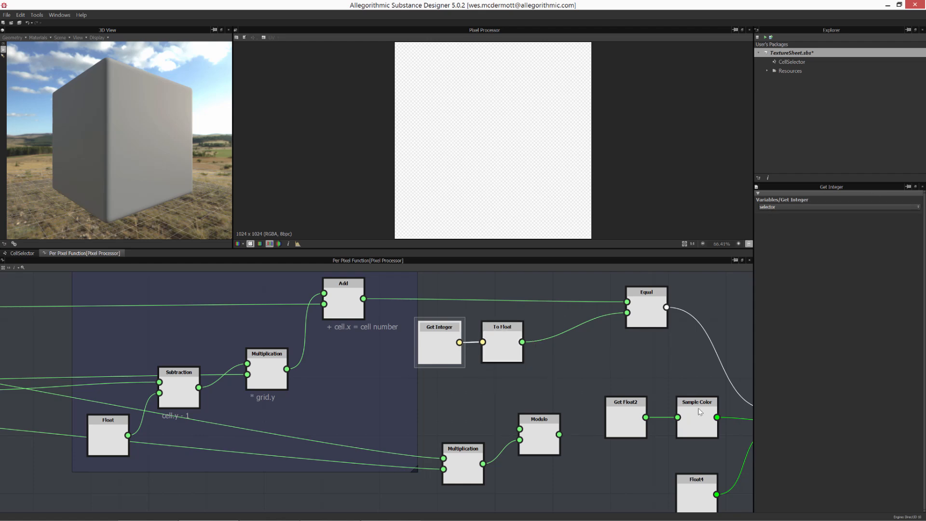
alt+drag(501, 349, 502, 343)
drag(540, 447, 556, 426)
drag(472, 471, 468, 436)
drag(525, 345, 535, 416)
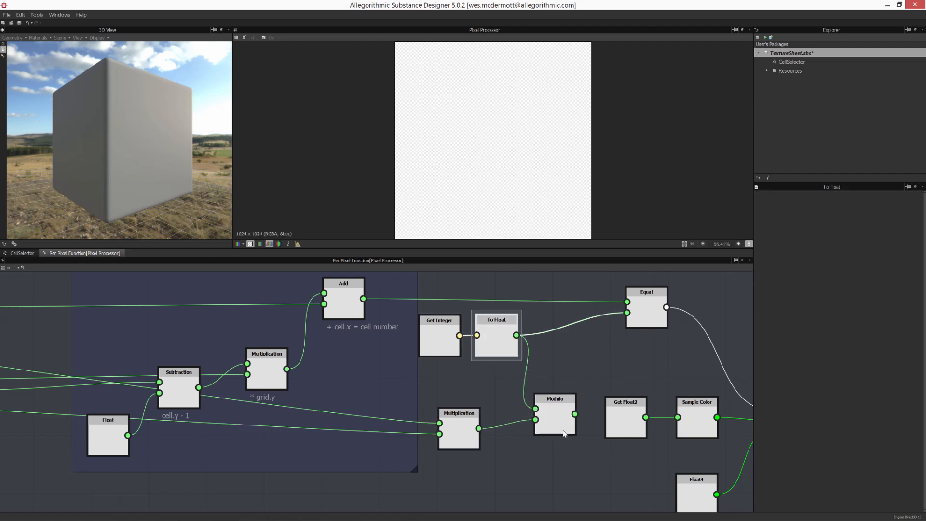
- Feed the Modulo output into the Equal node's second input in place of the To Float link
middle_drag(536, 415, 382, 427)
scroll(441, 416, down, 2)
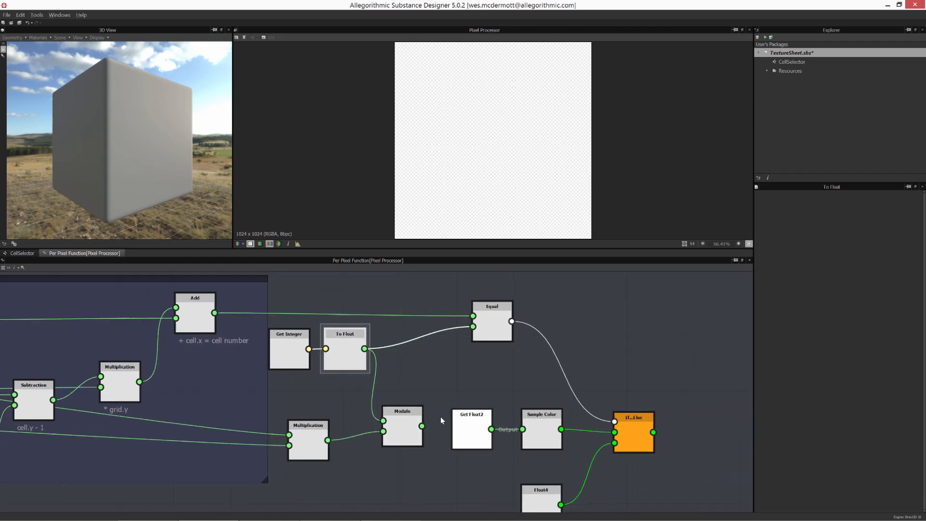
drag(533, 431, 600, 466)
drag(611, 417, 696, 419)
click(472, 379)
middle_drag(472, 382, 508, 400)
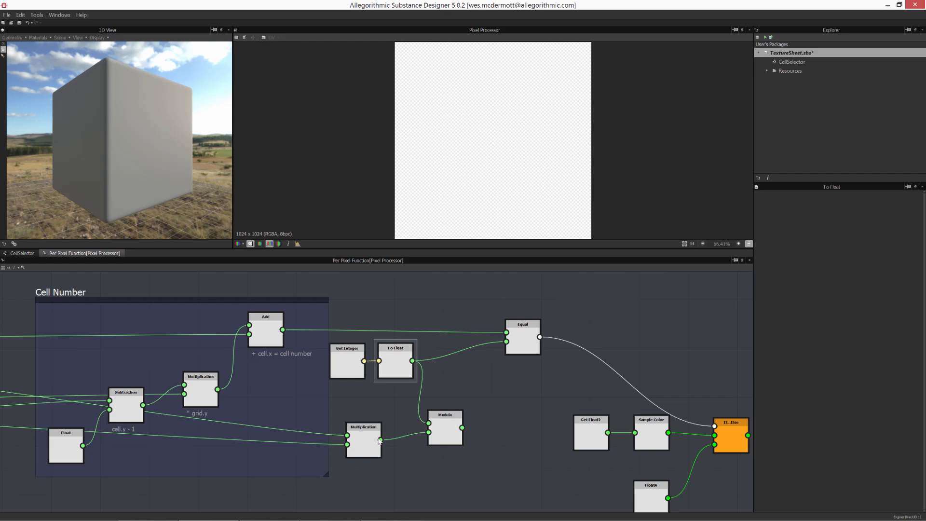
drag(464, 426, 505, 345)
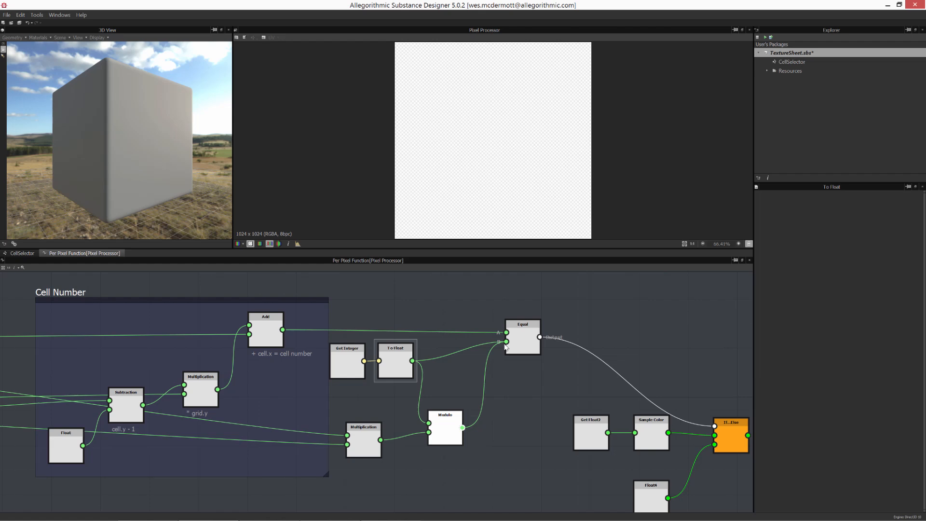
click(503, 409)
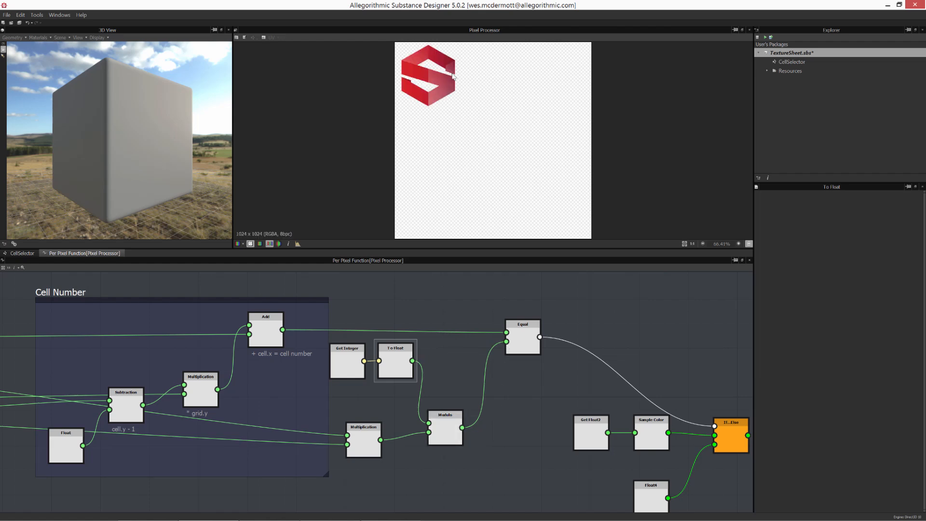
- Return to the CellSelector graph and expand the Pixel Processor's input parameter preview
click(22, 253)
click(439, 422)
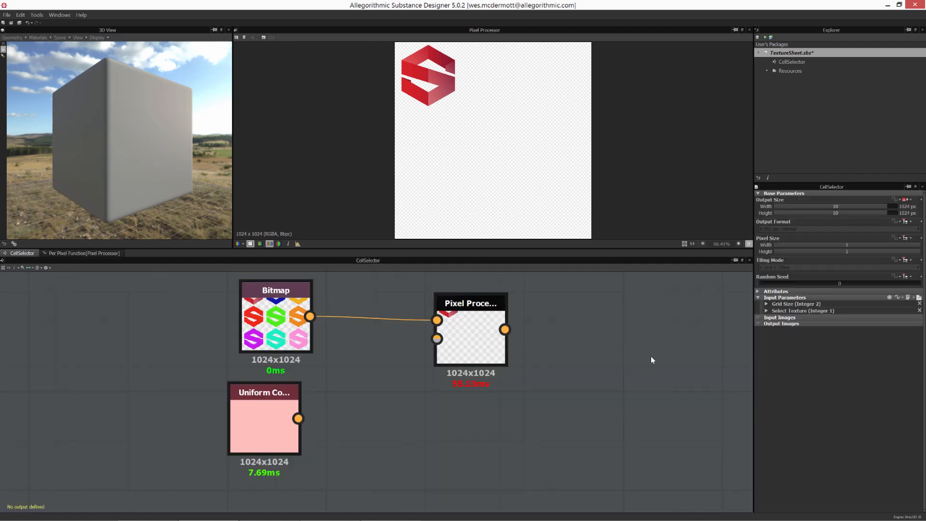
click(919, 297)
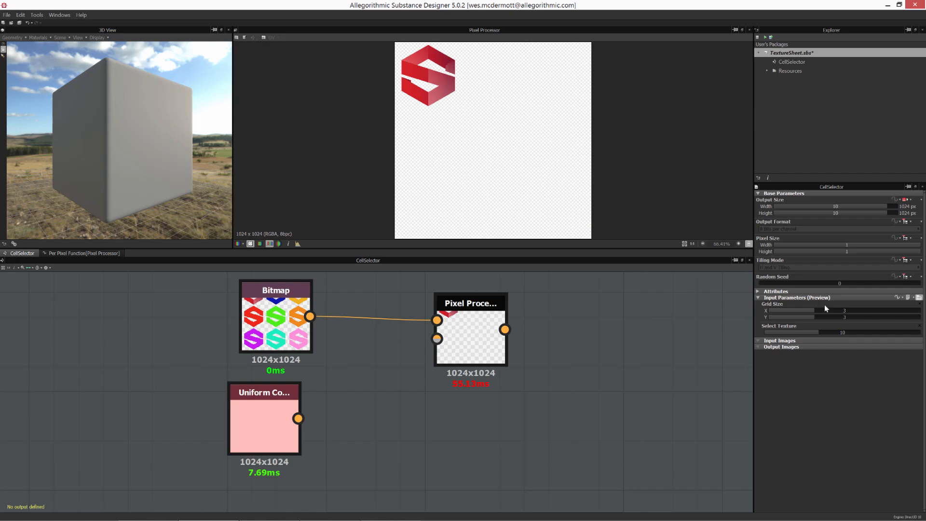
- Test the output by stepping Select Texture through values from 8 to 12, ending at 9
click(823, 332)
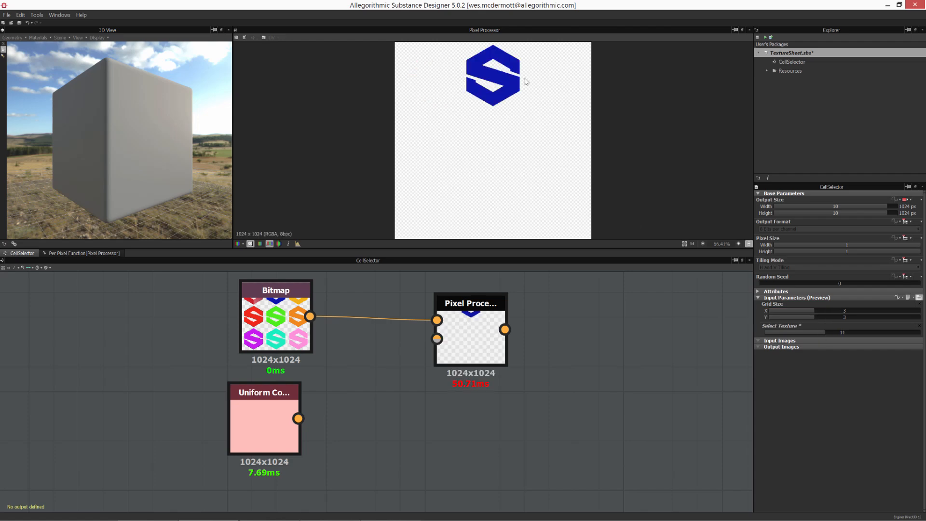
click(832, 332)
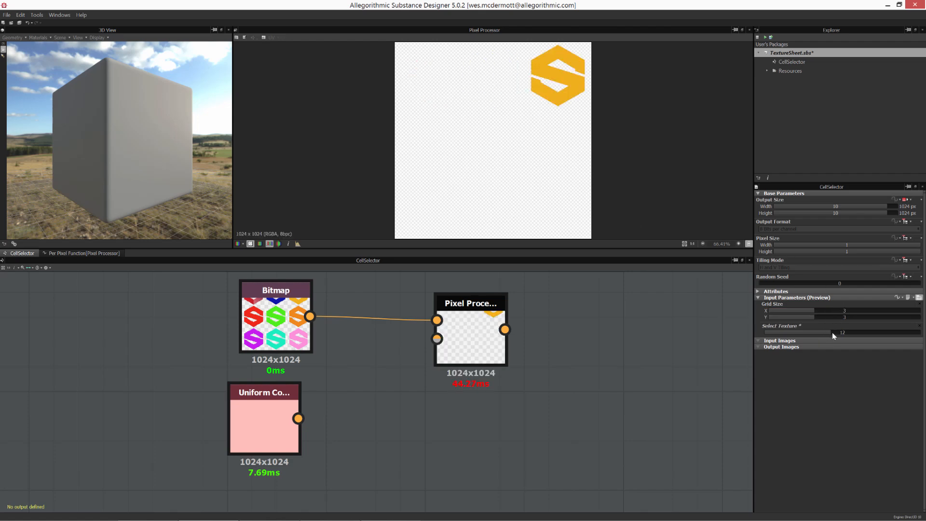
click(826, 332)
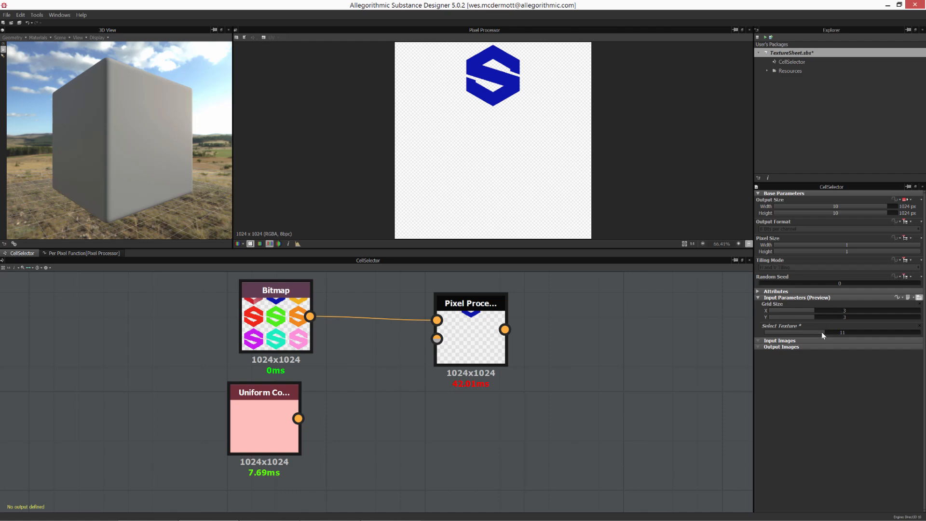
click(819, 332)
click(815, 331)
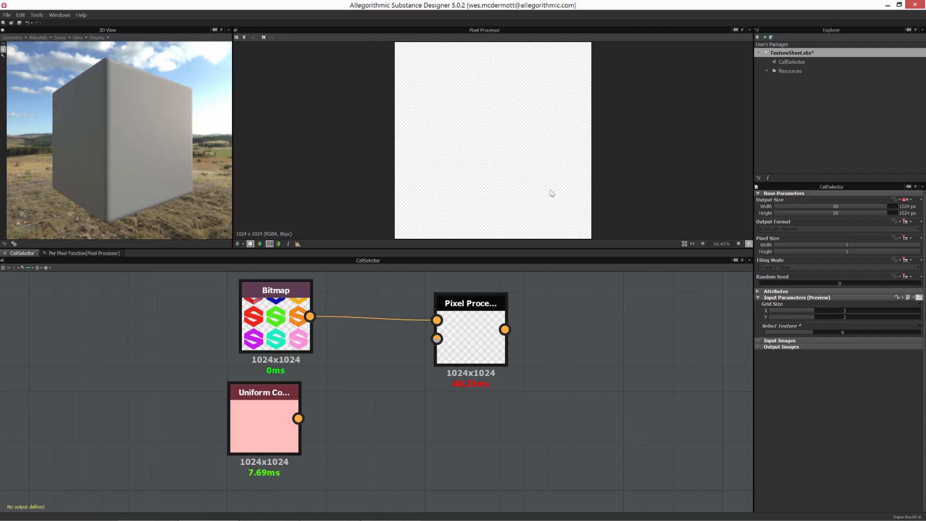
click(813, 333)
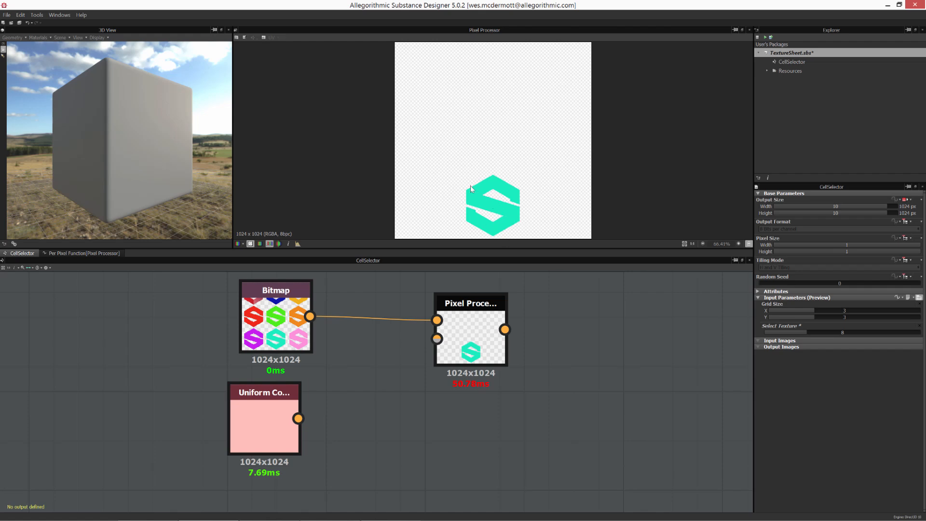
click(811, 335)
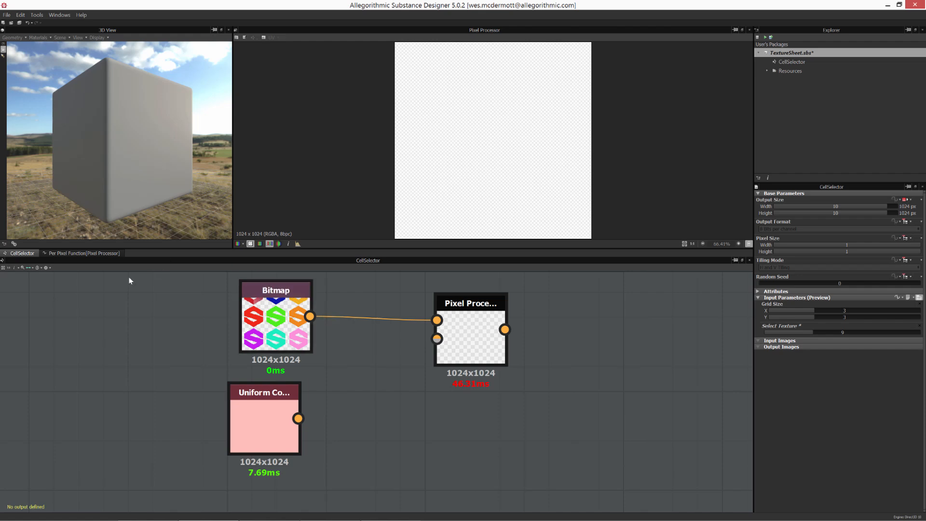
- Add an If...Else control node to the per-pixel function graph below the Equal node
click(88, 253)
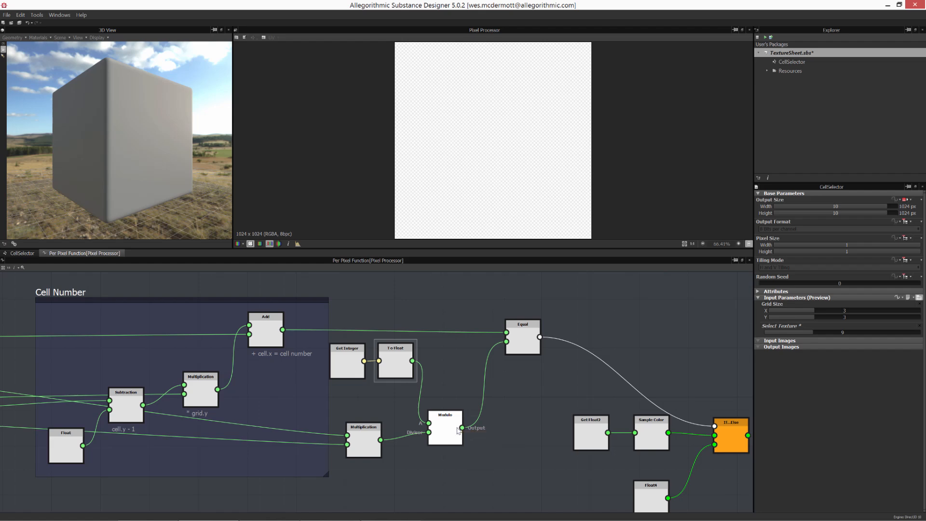
scroll(523, 375, up, 2)
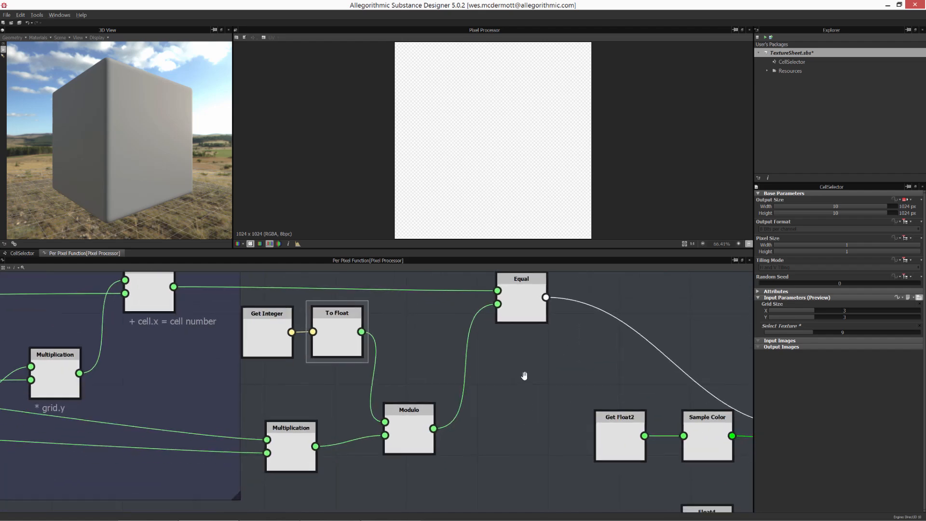
right_click(484, 380)
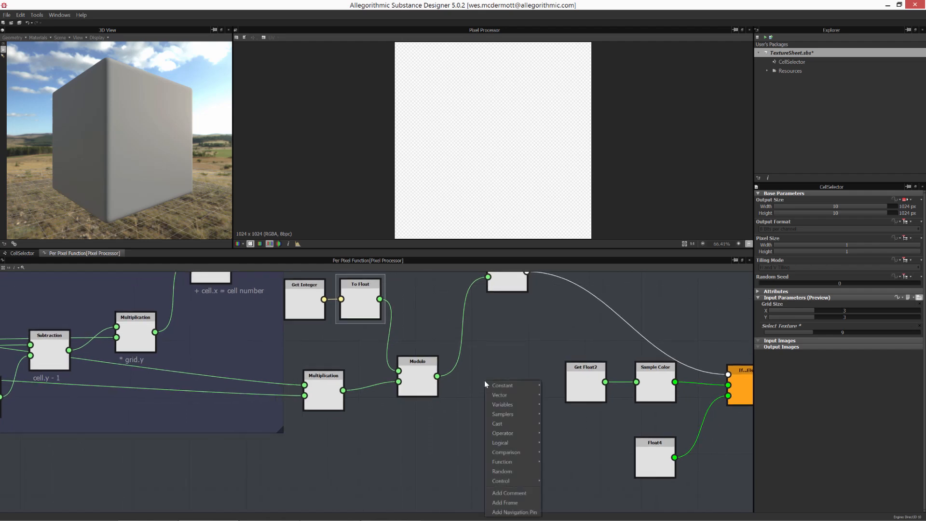
mouse_move(513, 481)
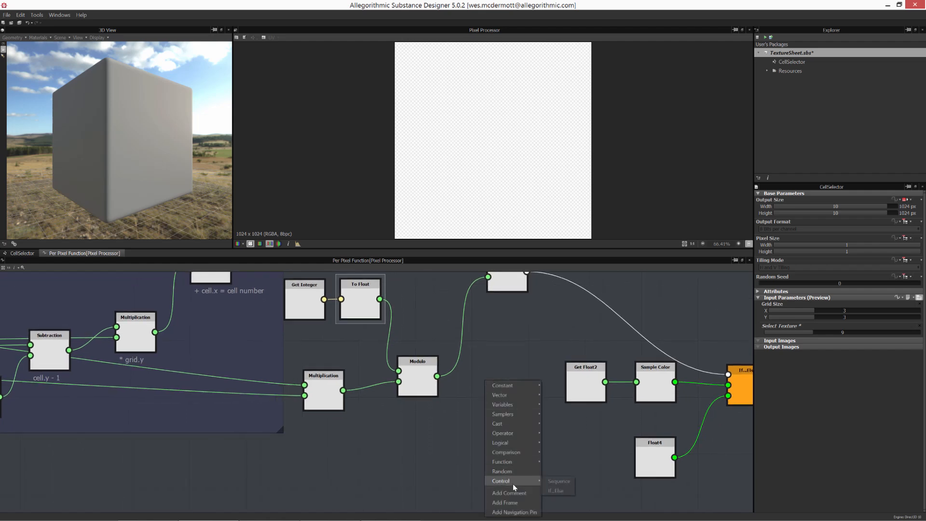
click(554, 491)
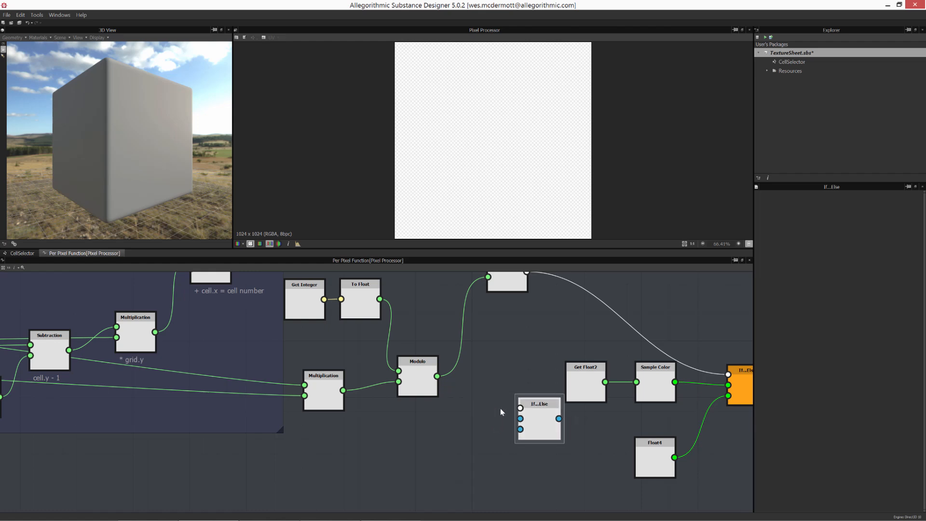
- Add a second Equal comparison node and connect the Modulo output into its first input
right_click(482, 406)
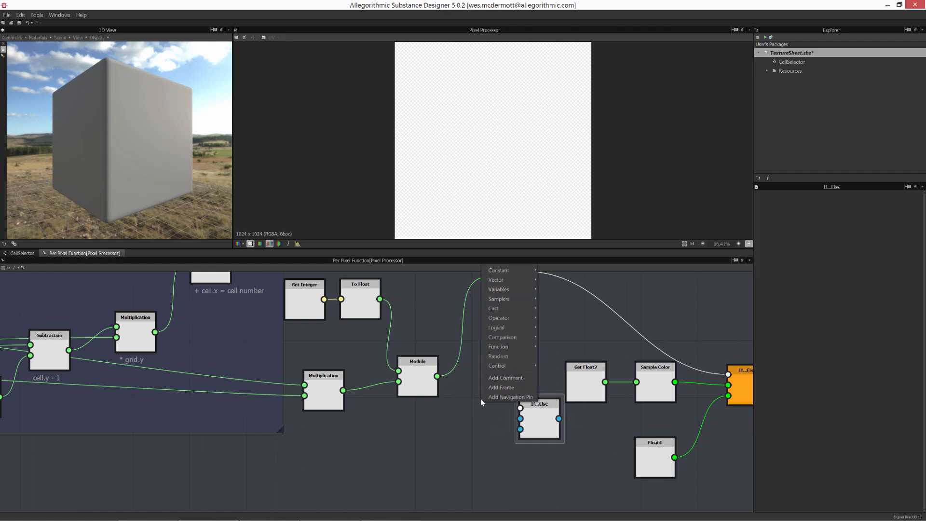
mouse_move(504, 338)
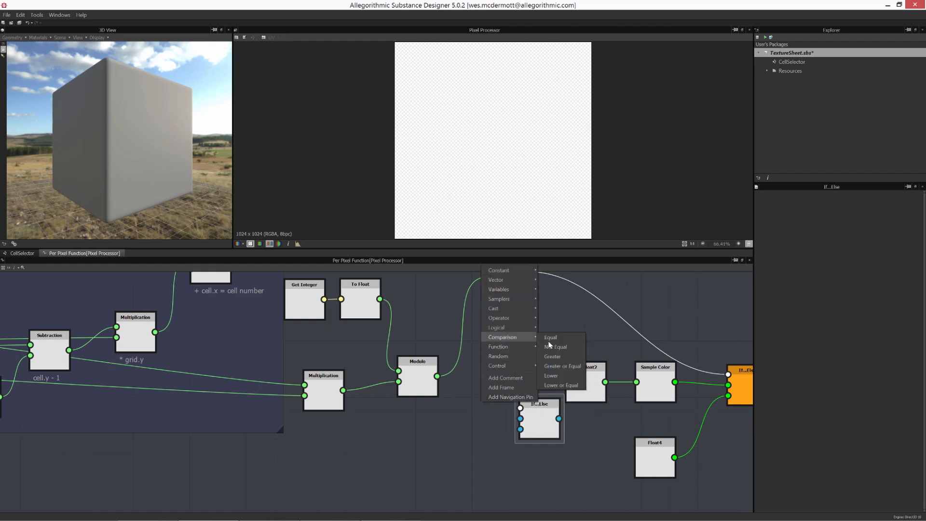
click(550, 337)
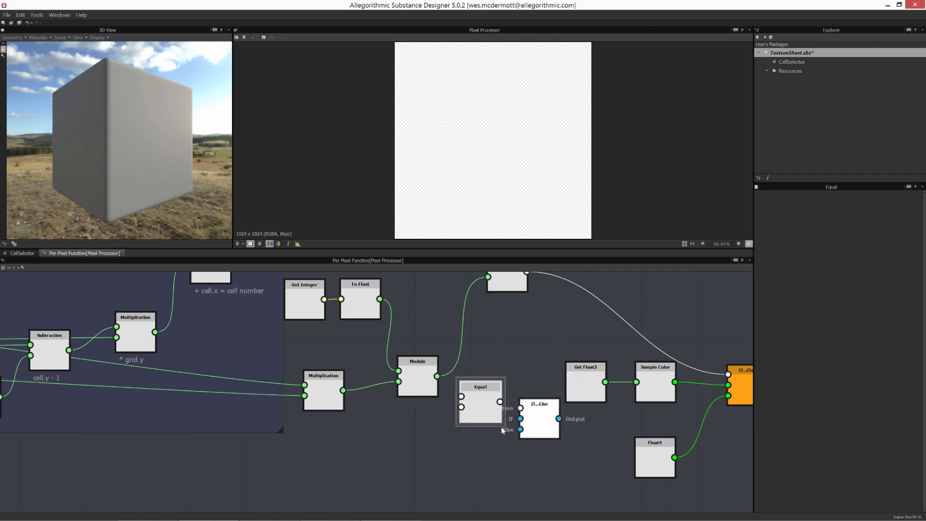
drag(492, 414, 491, 445)
drag(419, 386, 460, 428)
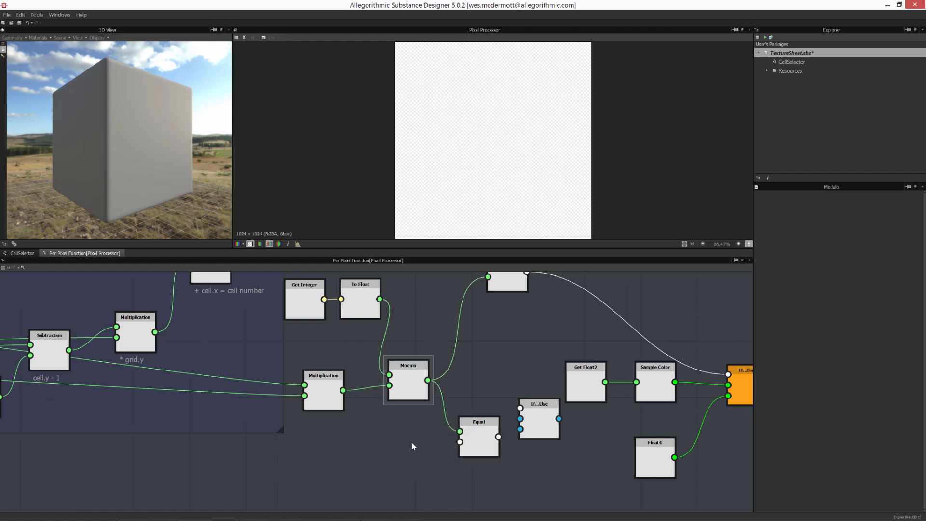
- Add a Float constant node and feed it into the new Equal node's second input
right_click(410, 443)
mouse_move(433, 309)
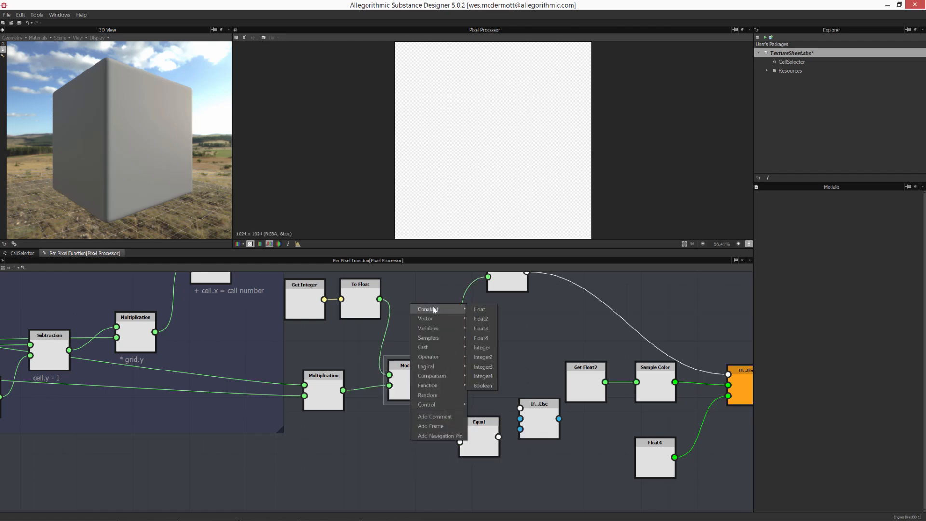
click(480, 309)
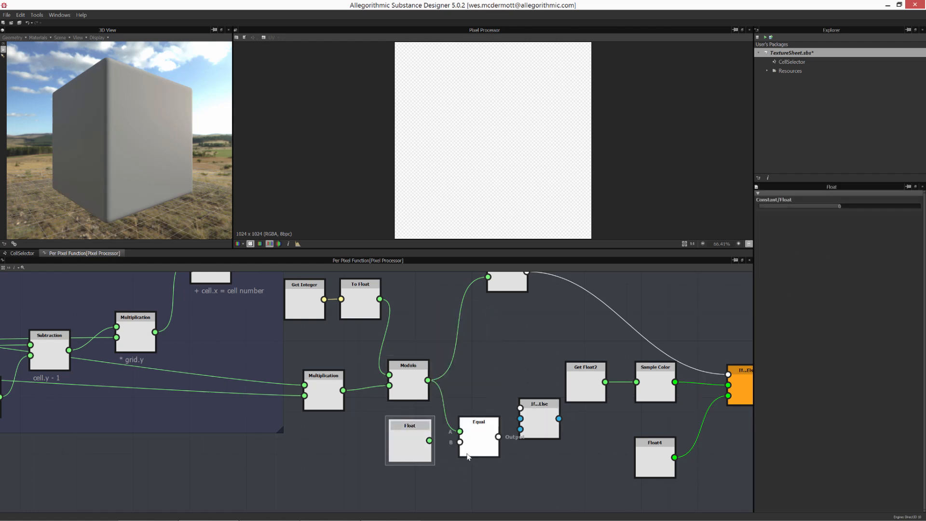
drag(429, 440, 383, 473)
drag(480, 436, 457, 444)
drag(410, 381, 396, 377)
drag(461, 438, 454, 423)
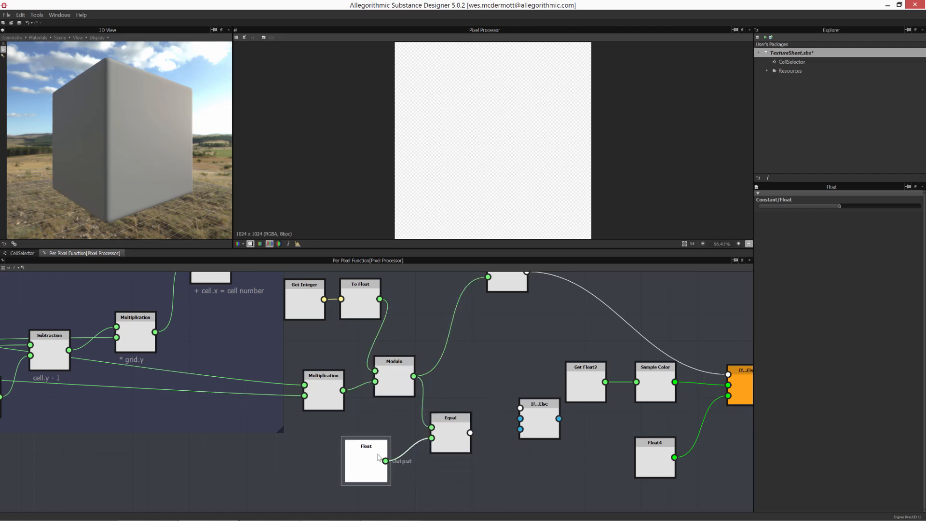
drag(370, 458, 371, 454)
- Connect the new Equal node's output to the If...Else Condition input and tidy the nodes
drag(456, 431, 537, 443)
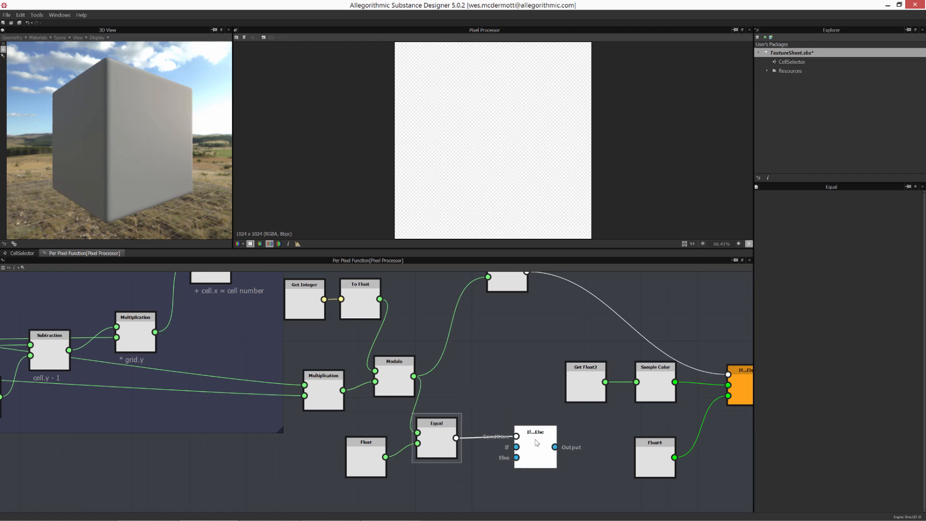
middle_drag(473, 478, 466, 424)
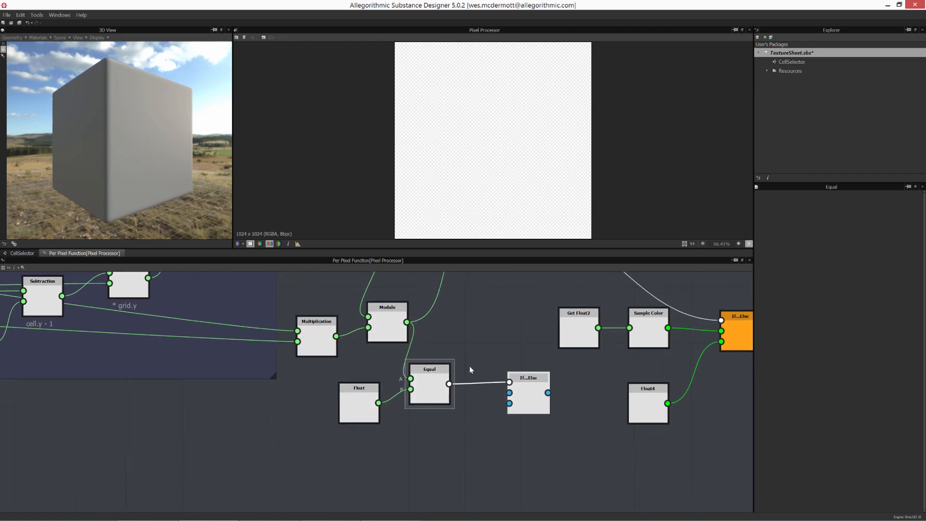
scroll(497, 410, up, 3)
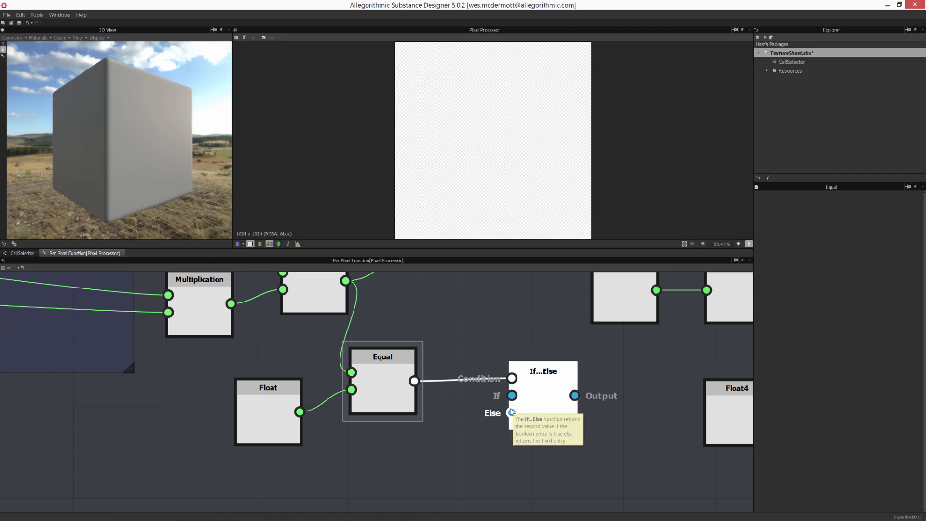
drag(543, 371, 565, 383)
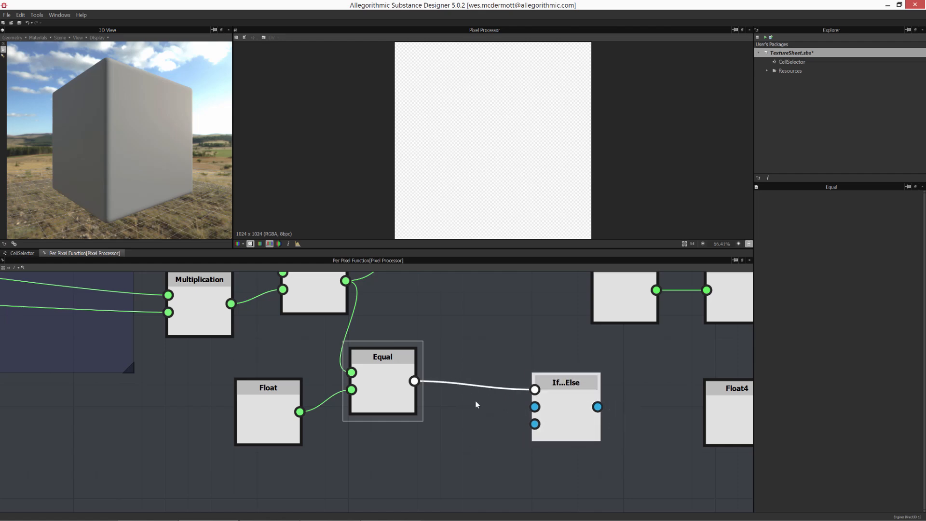
drag(405, 390, 438, 392)
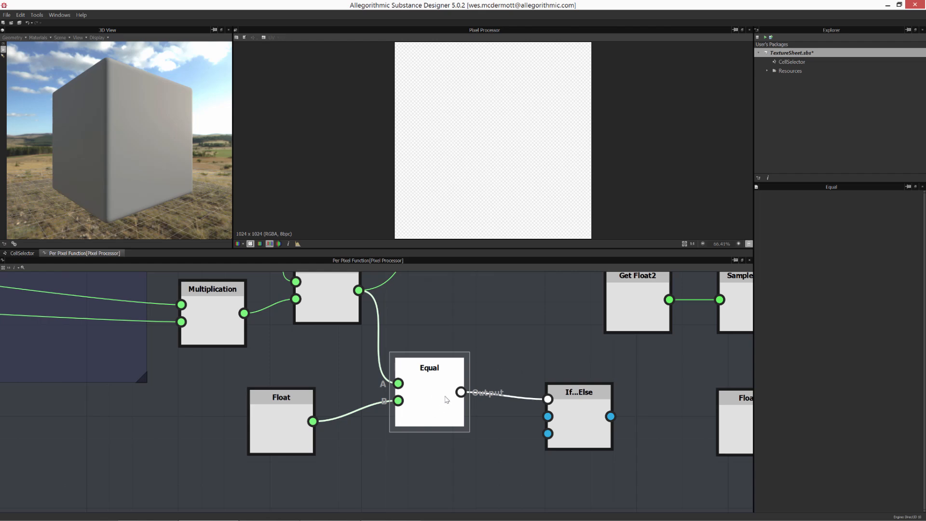
scroll(363, 357, down, 2)
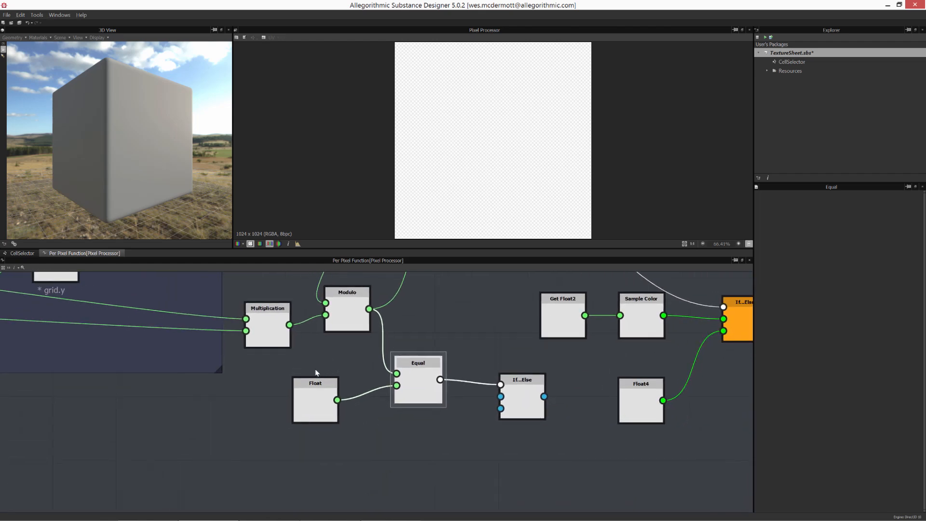
- Feed the Multiplication output into the If...Else If input and the Modulo output into its Else input
drag(264, 339, 257, 339)
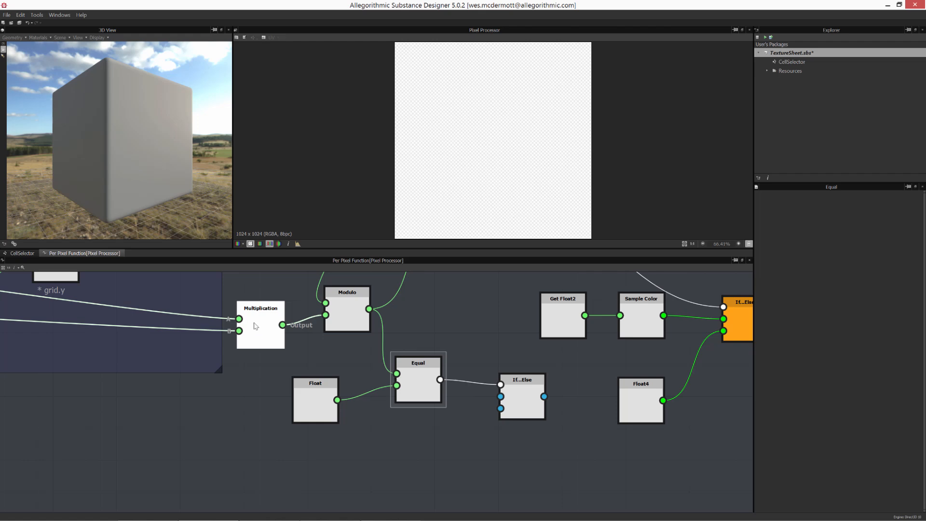
drag(257, 324, 501, 396)
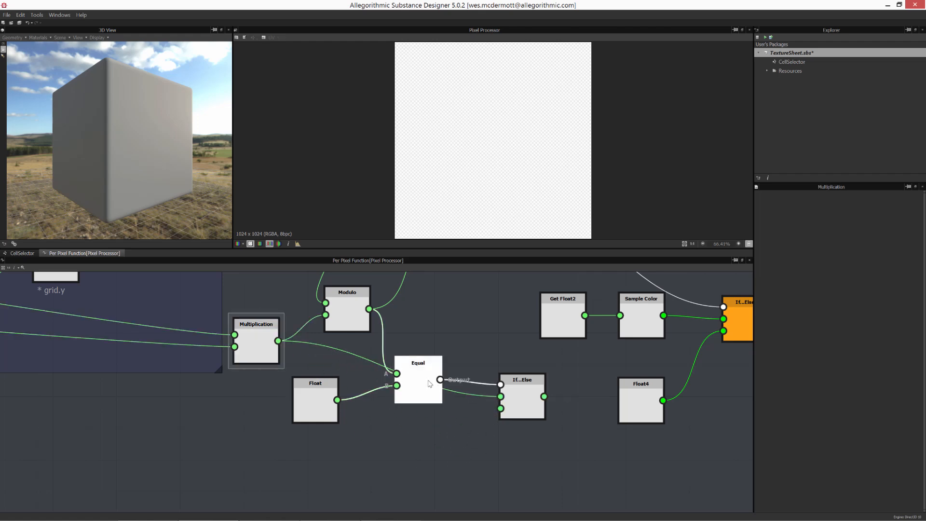
drag(430, 384, 430, 377)
drag(529, 410, 531, 394)
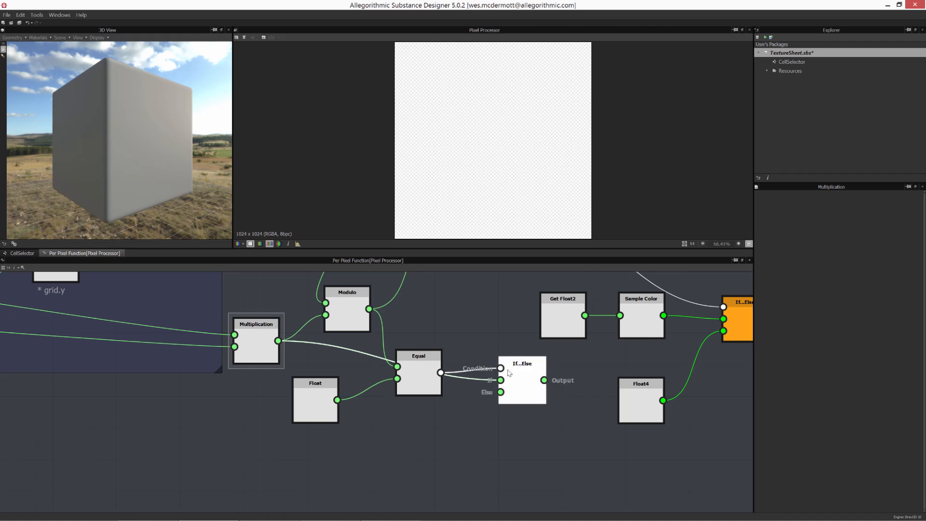
drag(518, 379, 501, 341)
drag(369, 309, 485, 352)
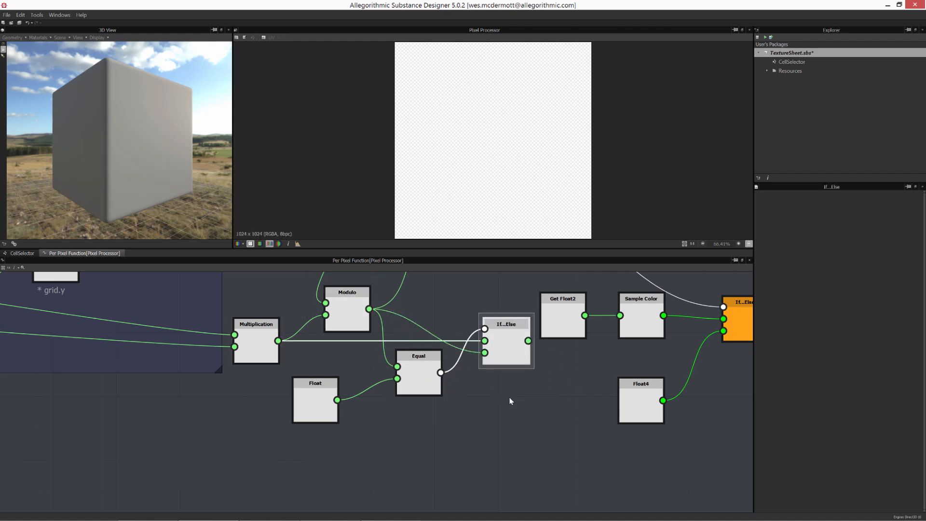
- Connect the If...Else output into the second input of the Equal node that drives the final If...Else
scroll(465, 404, down, 4)
middle_drag(462, 401, 447, 437)
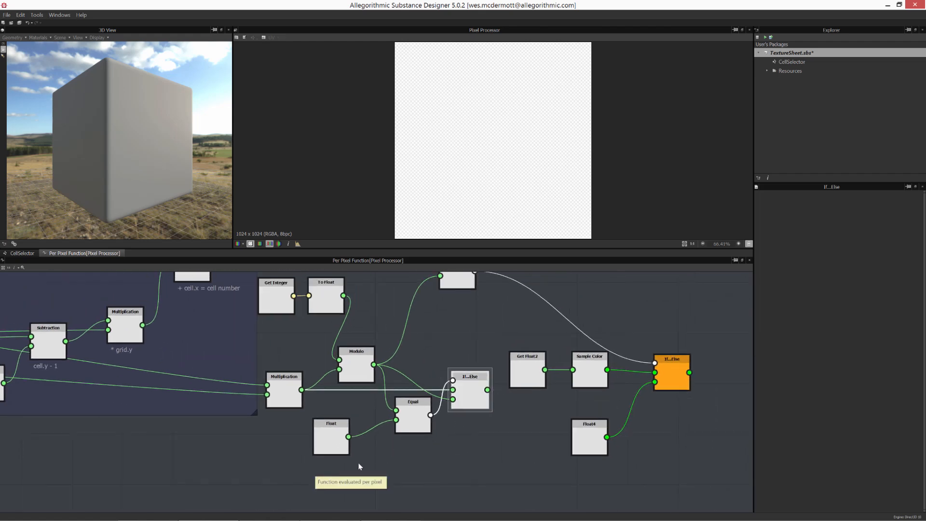
drag(341, 471, 444, 408)
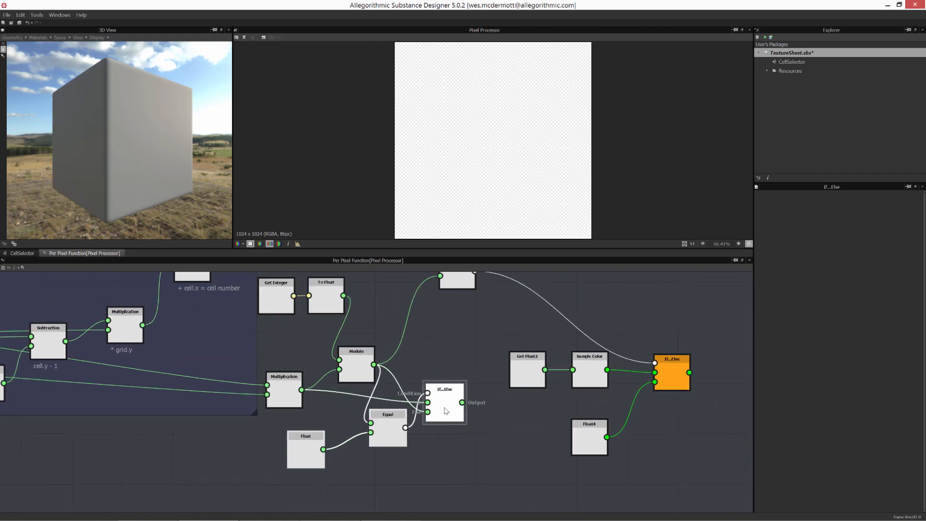
drag(295, 454, 308, 441)
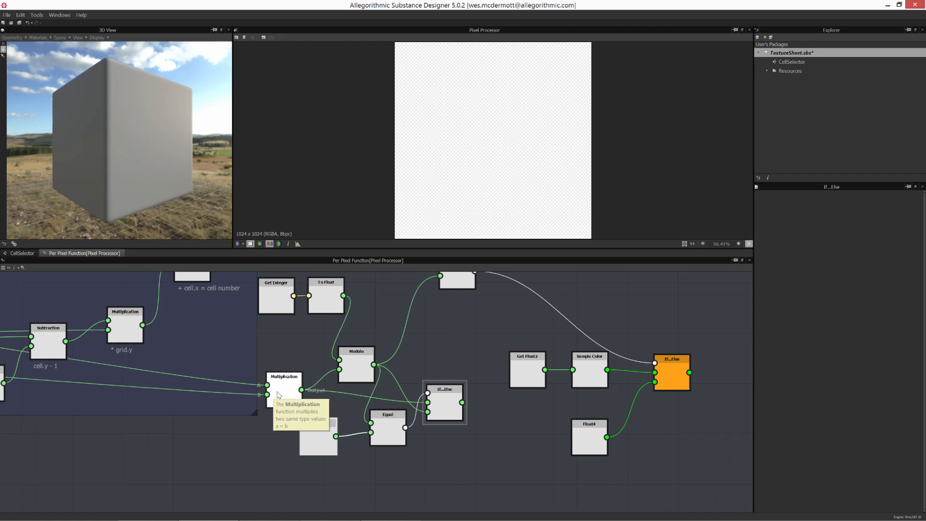
middle_drag(460, 360, 463, 388)
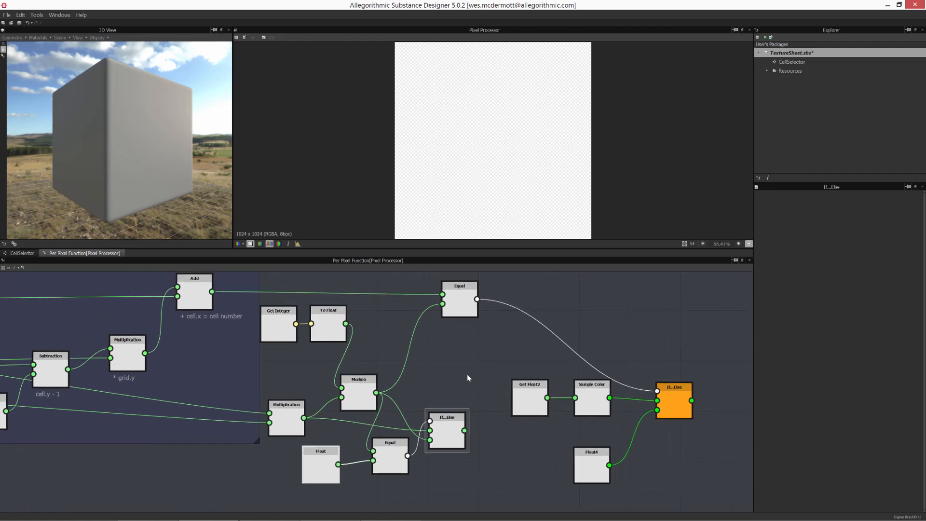
drag(465, 301, 502, 303)
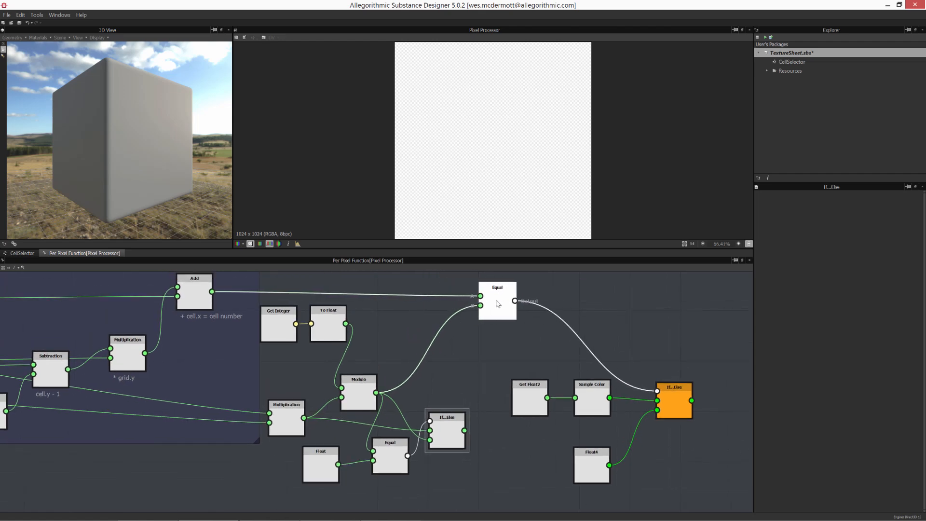
drag(465, 430, 483, 312)
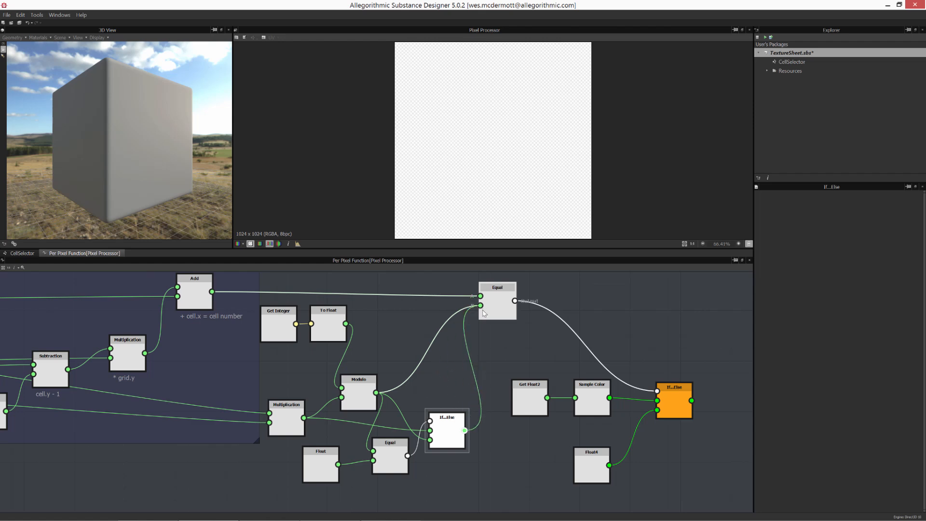
click(484, 312)
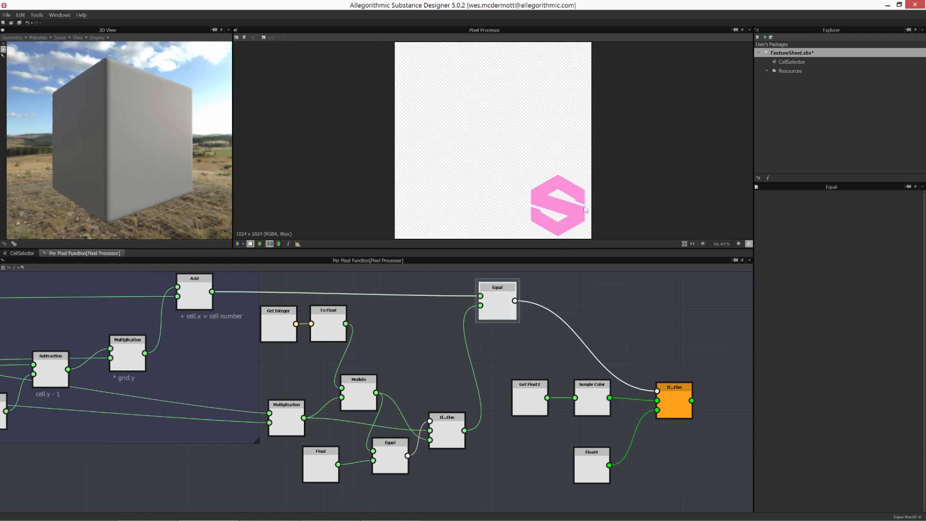
- Rearrange the selection nodes into a tidier layout between the Cell Number frame and the output
middle_drag(489, 425, 511, 419)
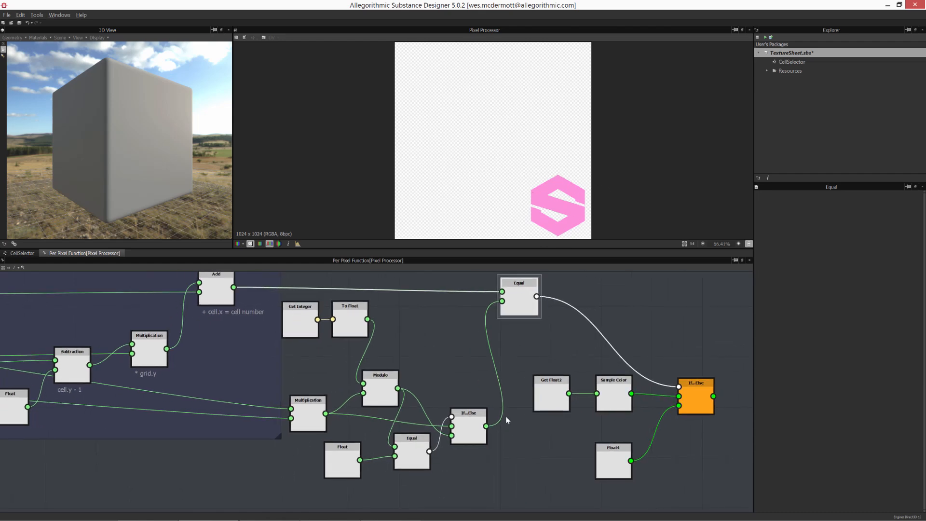
scroll(277, 347, down, 2)
drag(293, 283, 597, 455)
drag(600, 388, 657, 386)
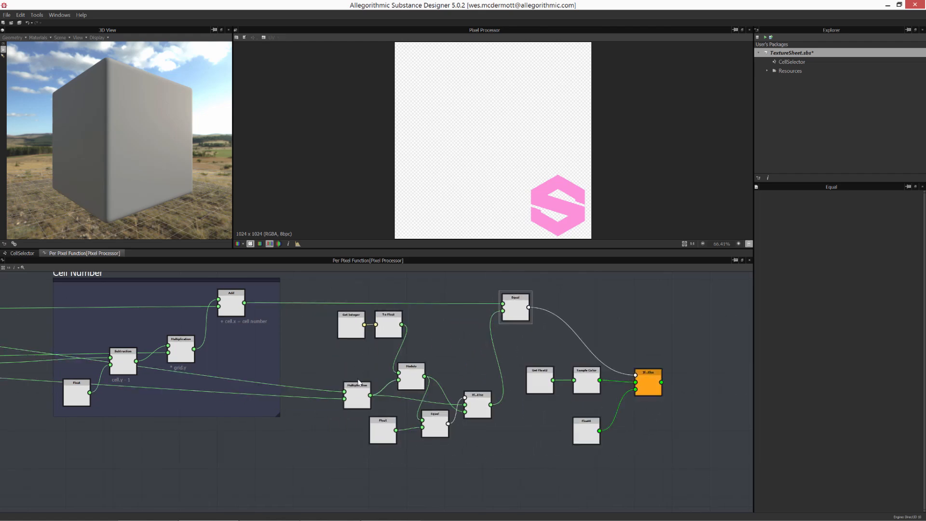
drag(347, 370, 478, 445)
drag(475, 408, 456, 401)
drag(307, 311, 347, 339)
click(515, 313)
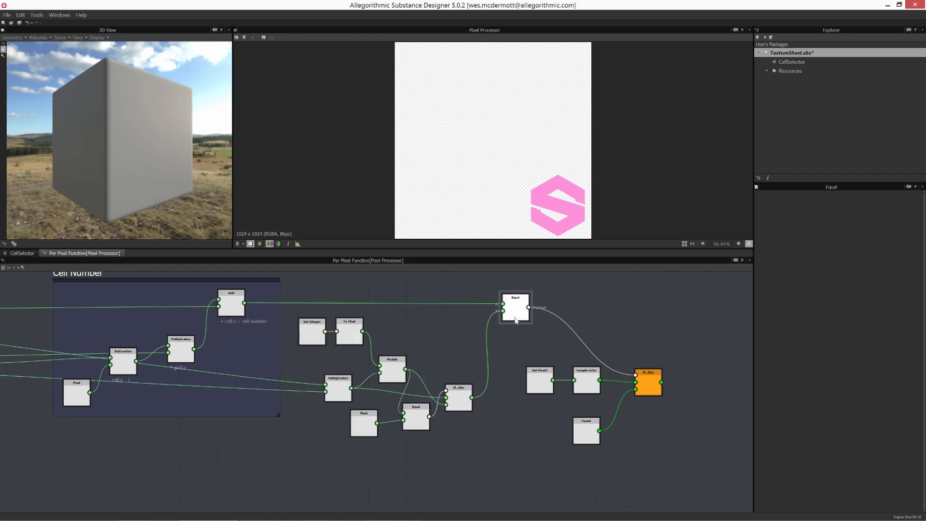
- Wrap the cell-selection nodes in a new frame and title it Cell Select
scroll(450, 361, down, 8)
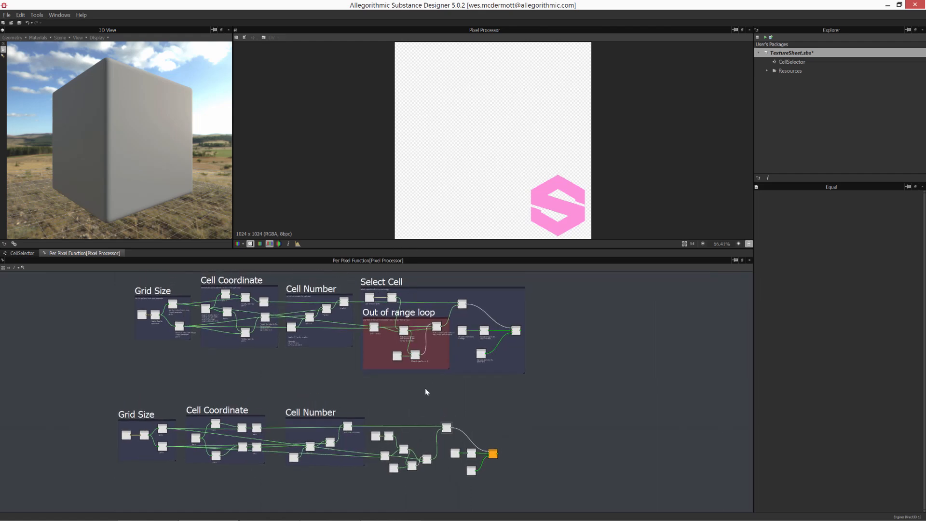
middle_drag(425, 391, 429, 288)
scroll(408, 314, up, 2)
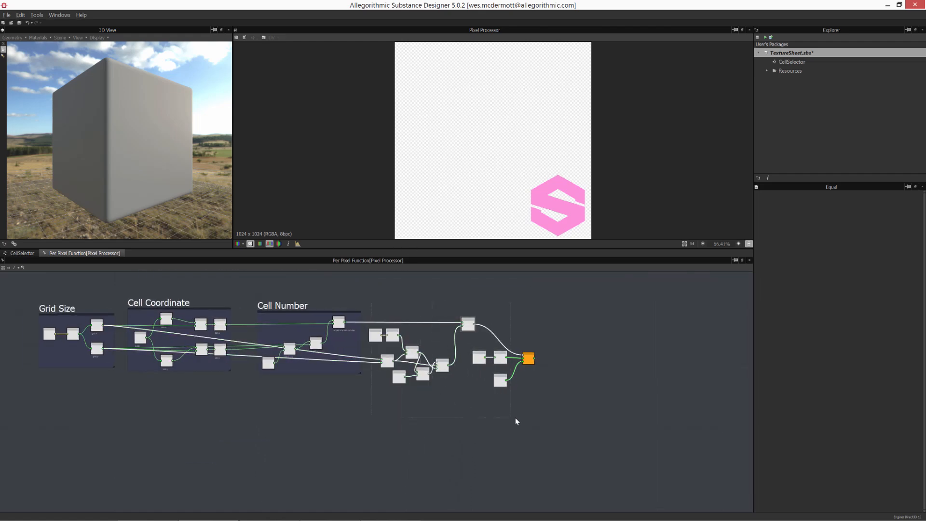
scroll(522, 413, up, 2)
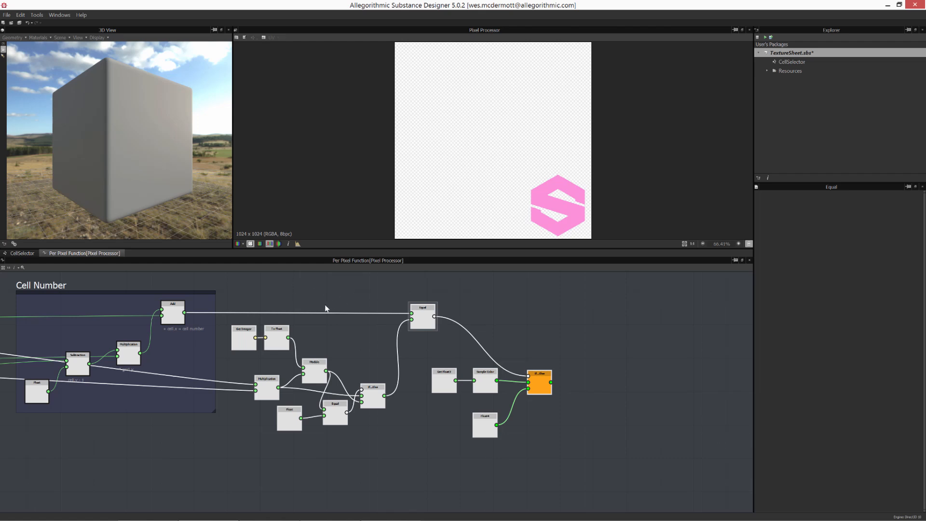
right_click(426, 316)
click(444, 330)
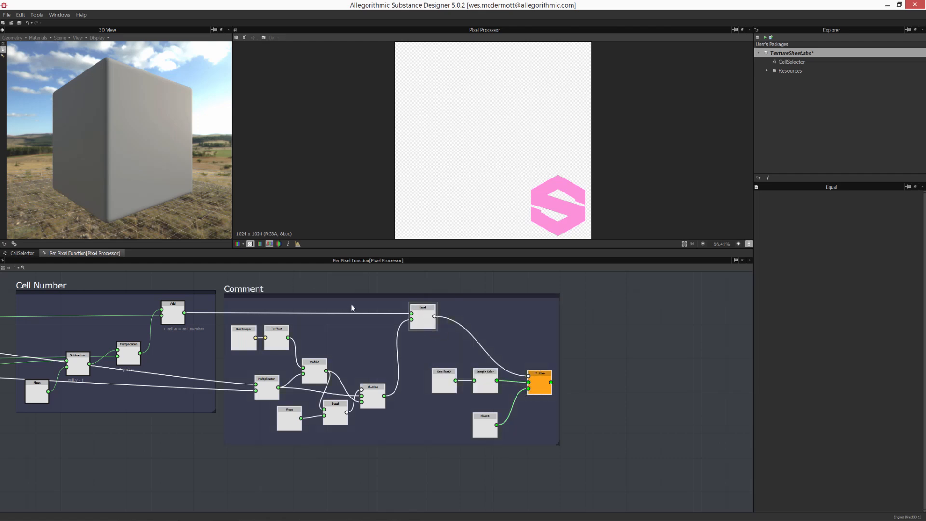
click(241, 290)
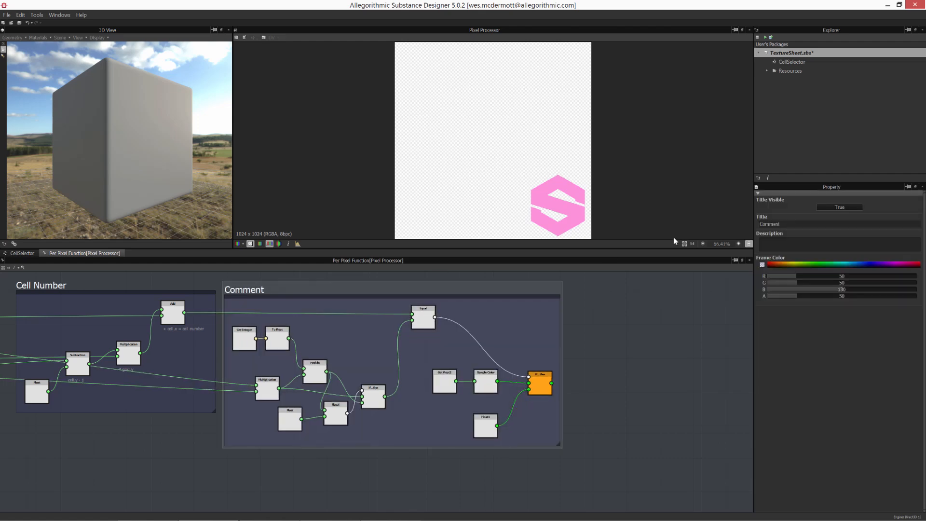
double_click(794, 224)
text(Cell Select)
click(660, 337)
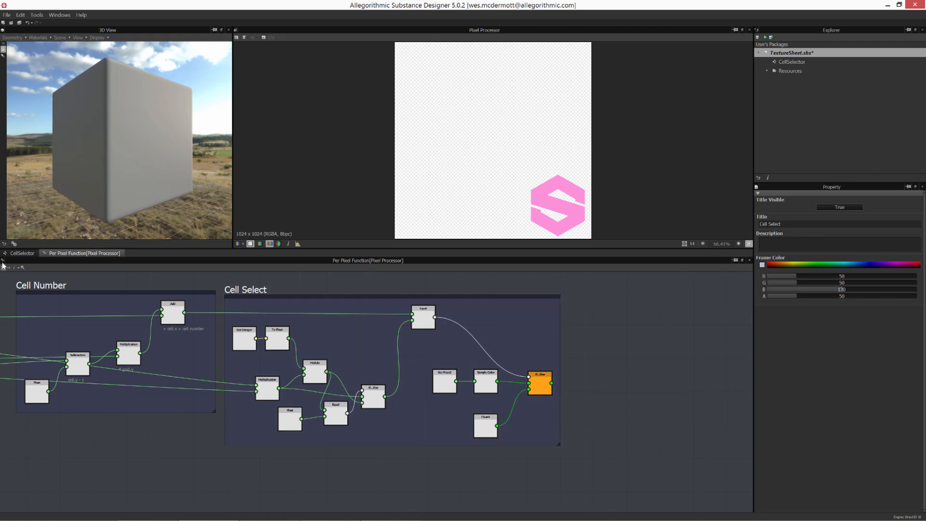
- Return to the CellSelector graph and expand the Pixel Processor's input parameter preview
click(22, 253)
click(403, 400)
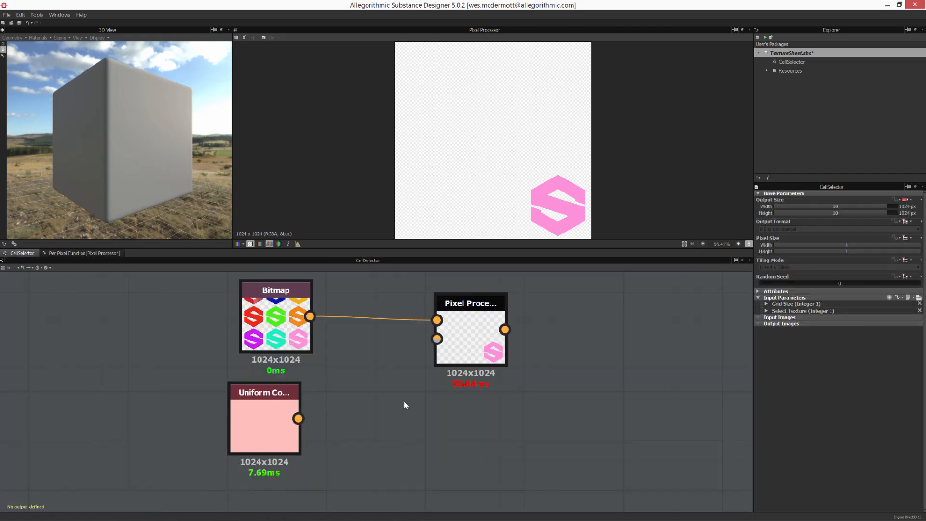
click(918, 298)
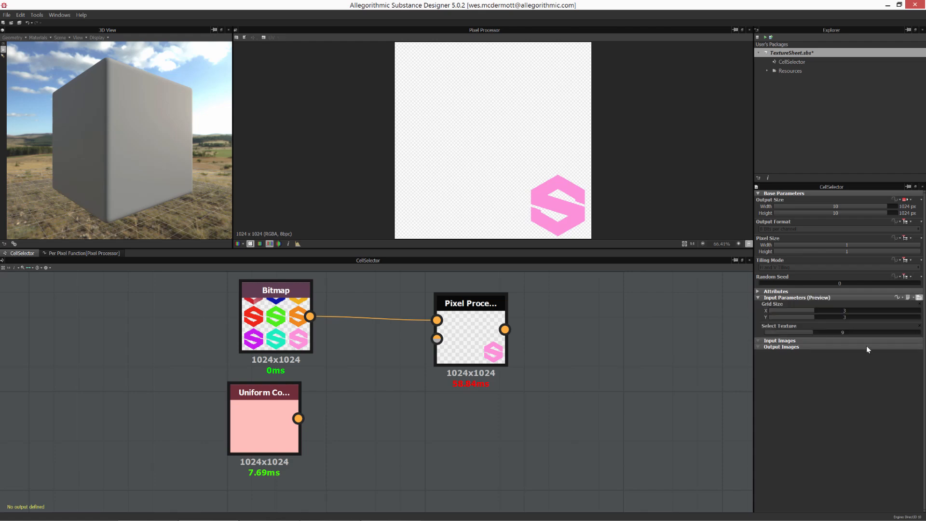
- Test the wrapping by setting Select Texture to 10 and then to 22
click(817, 333)
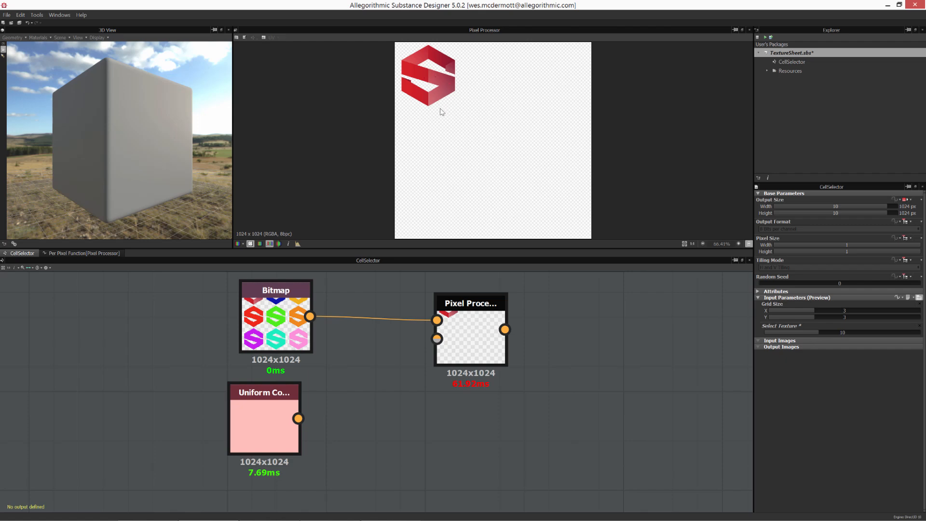
drag(818, 331, 888, 338)
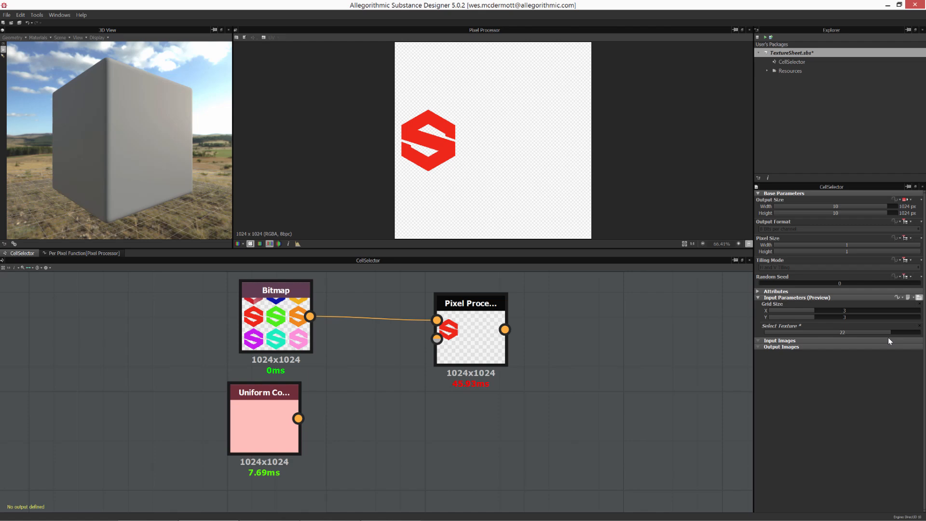